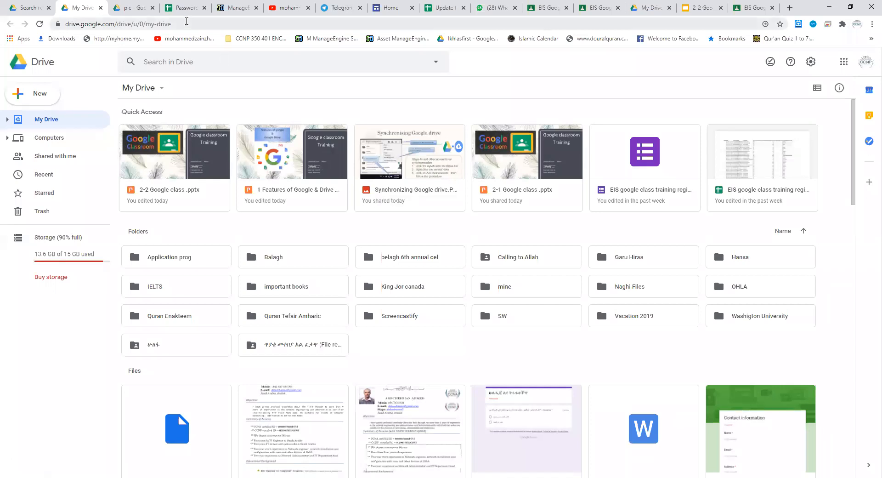
Step: Check the Drive storage of three other signed-in accounts and return to the default account's Drive
left_click(186, 22)
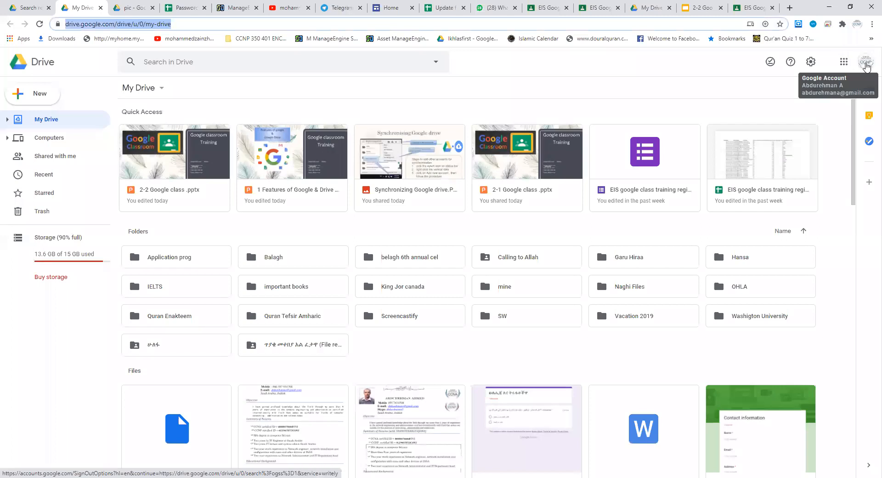
left_click(867, 67)
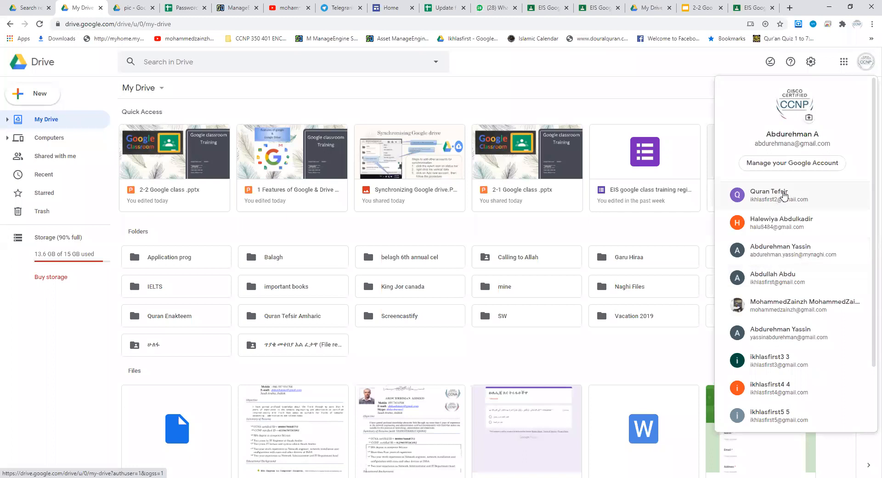
left_click(785, 197)
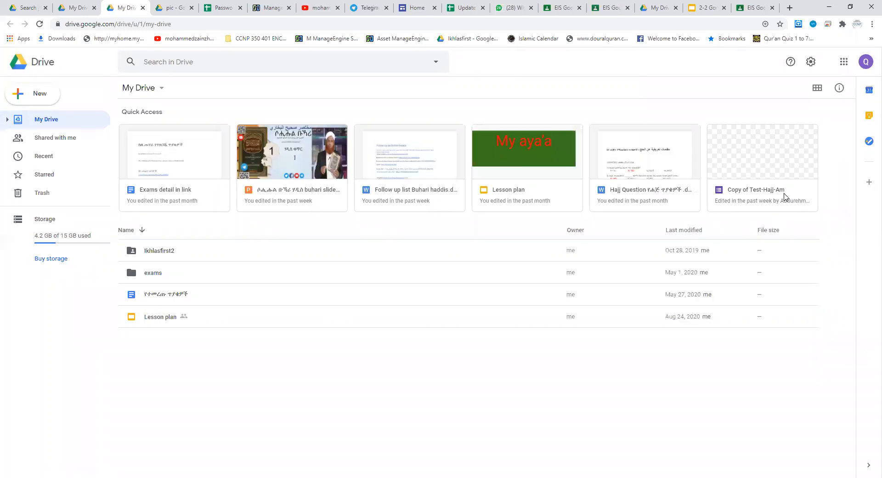
left_click(866, 62)
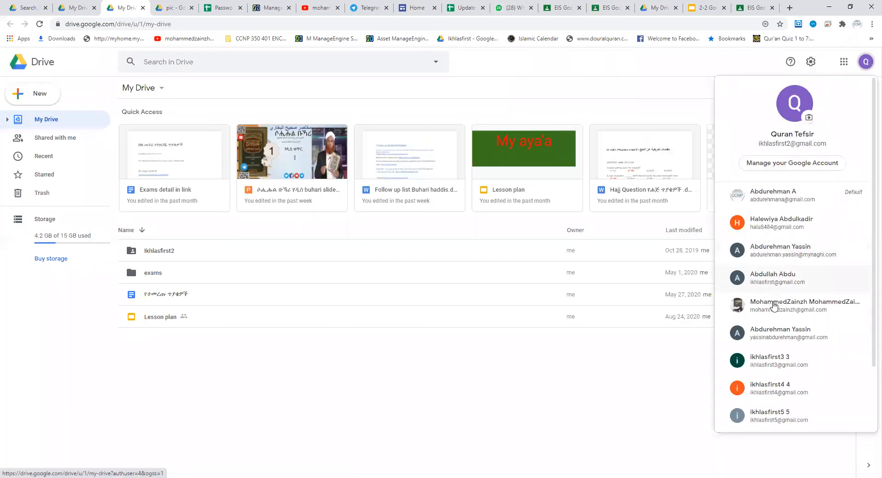
left_click(768, 363)
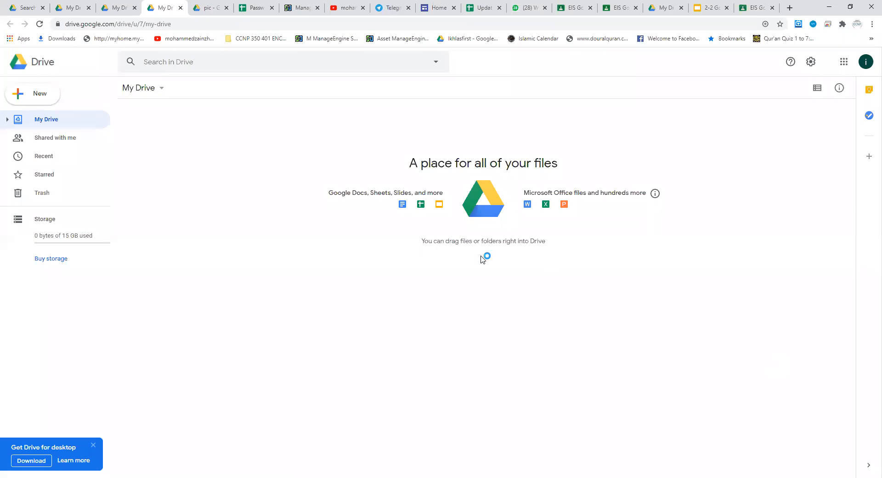
left_click(867, 62)
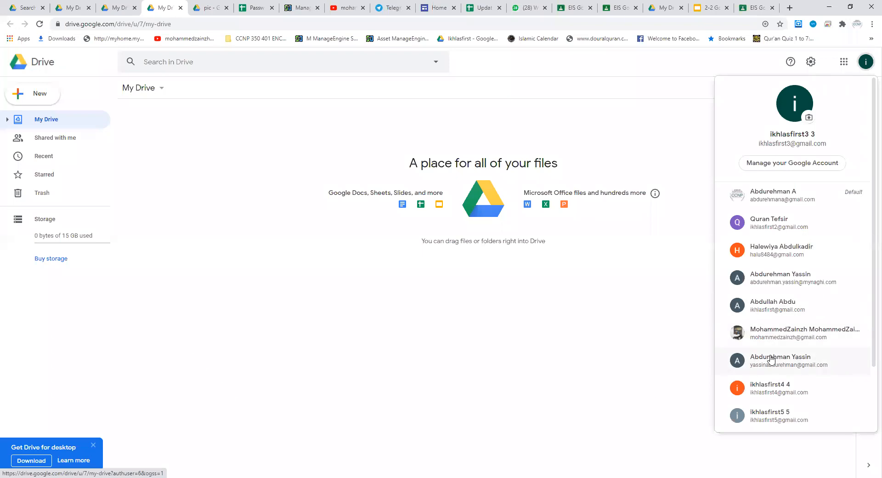
left_click(787, 362)
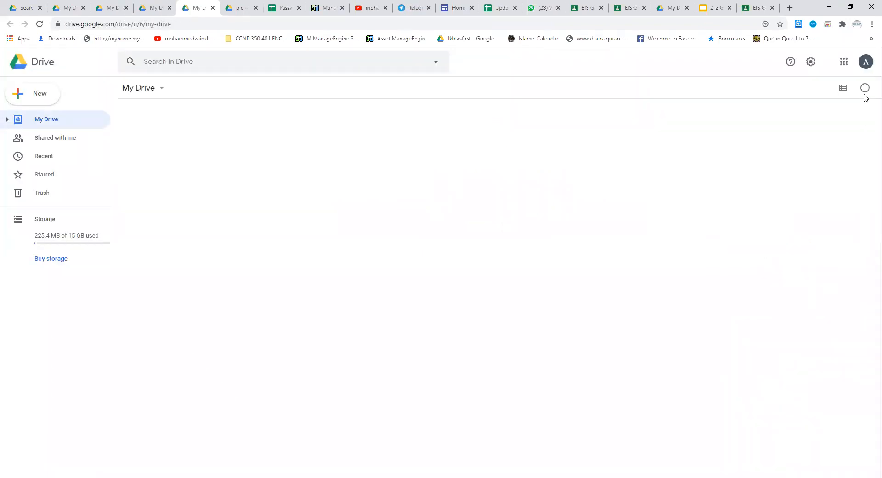
left_click(866, 62)
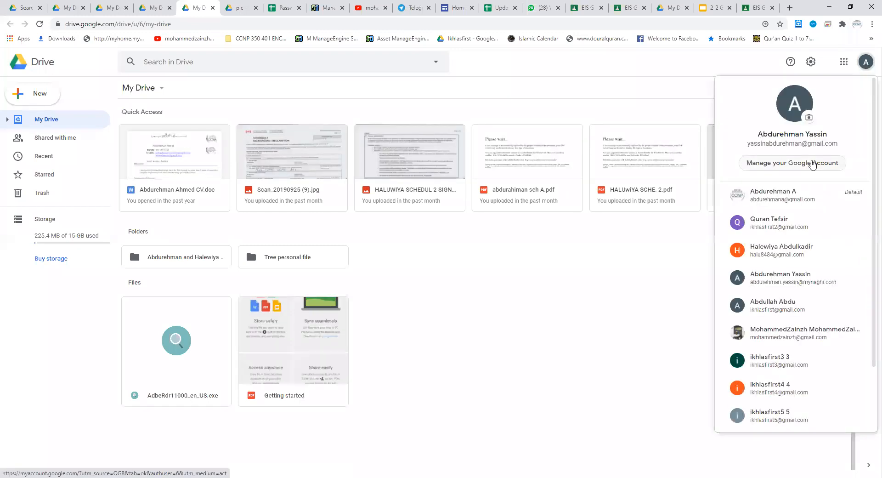
left_click(774, 198)
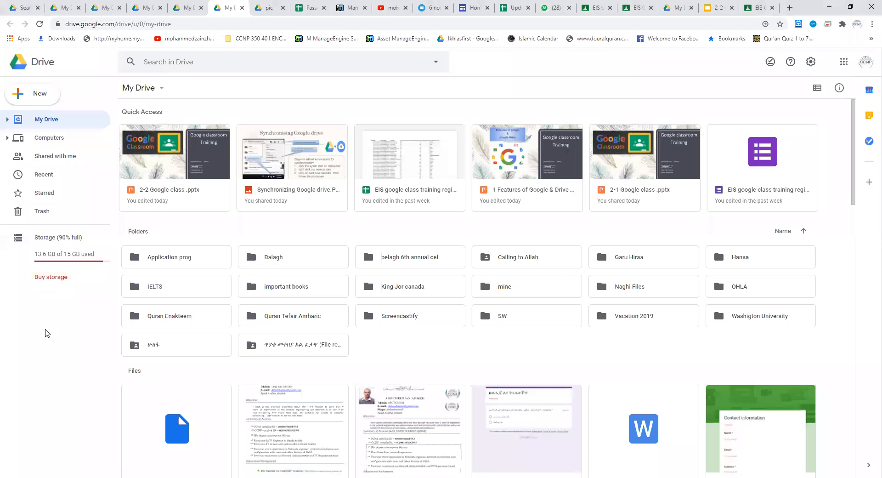
Step: View the files and folders in the Trash and return to My Drive
left_click(49, 214)
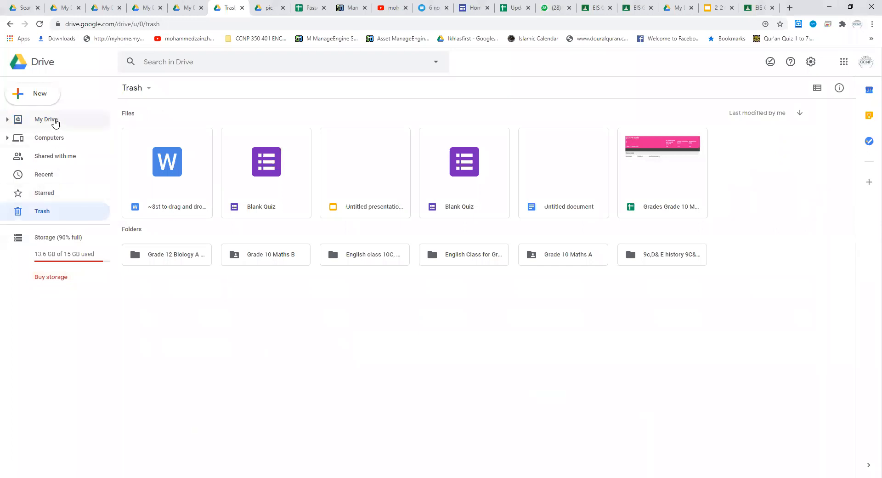
left_click(53, 120)
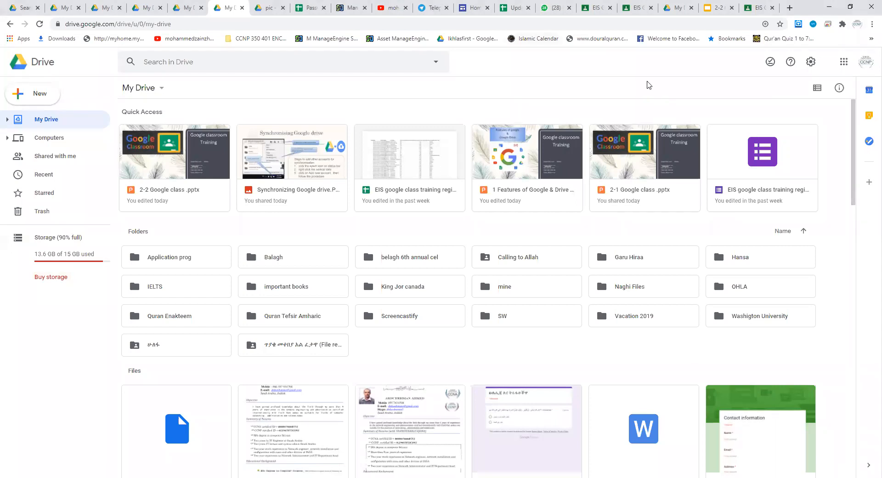
key("alt+Tab")
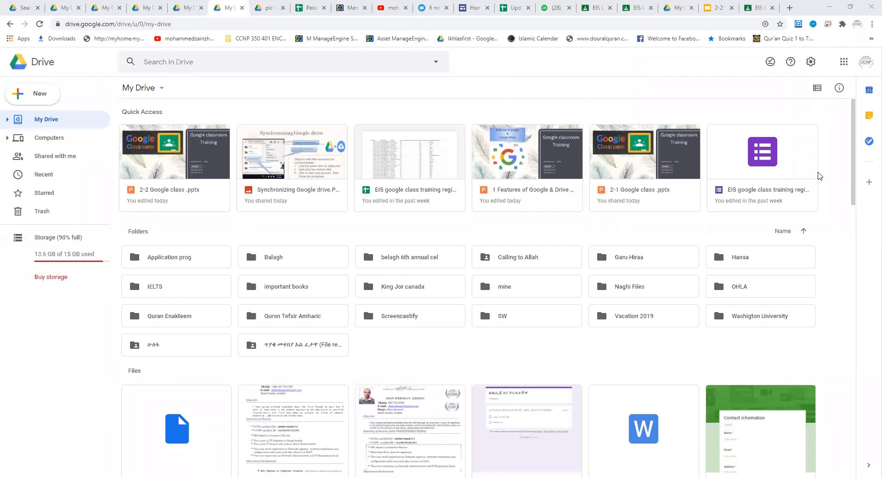
Step: Remove the first of the two Untitled document files near the end of My Drive and dismiss the notification
scroll(845, 285, "down", 15)
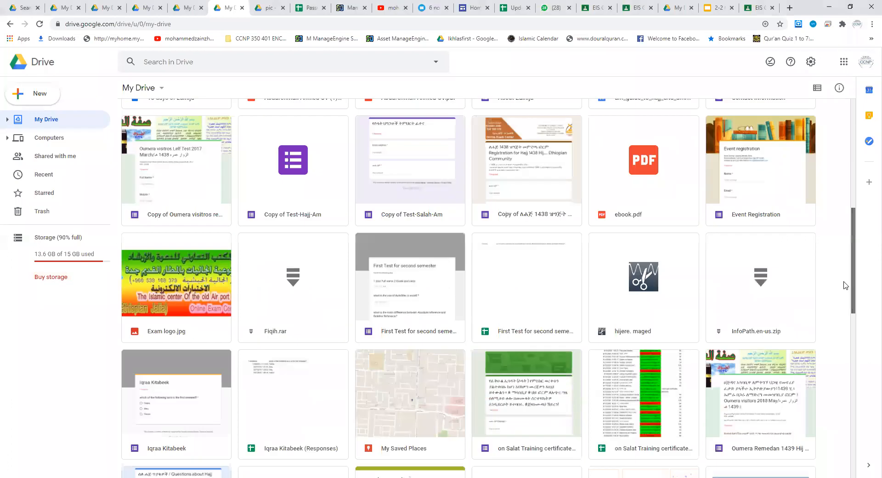
scroll(832, 371, "down", 6)
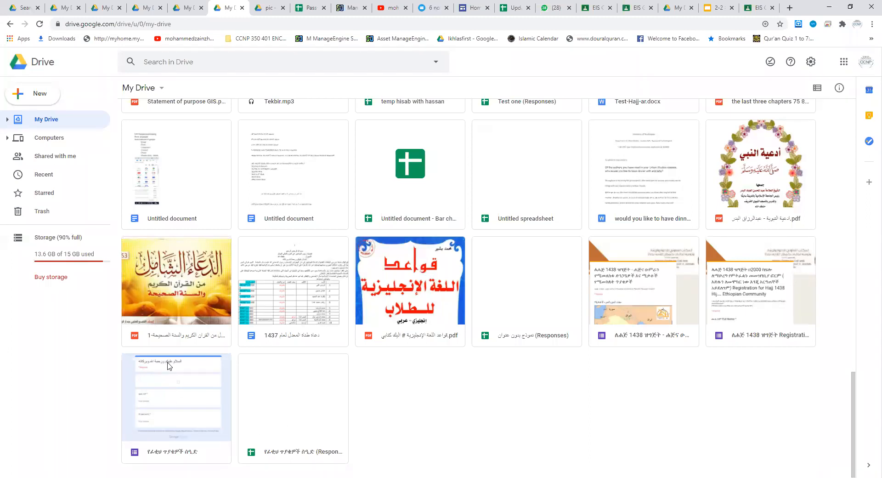
left_click(167, 177)
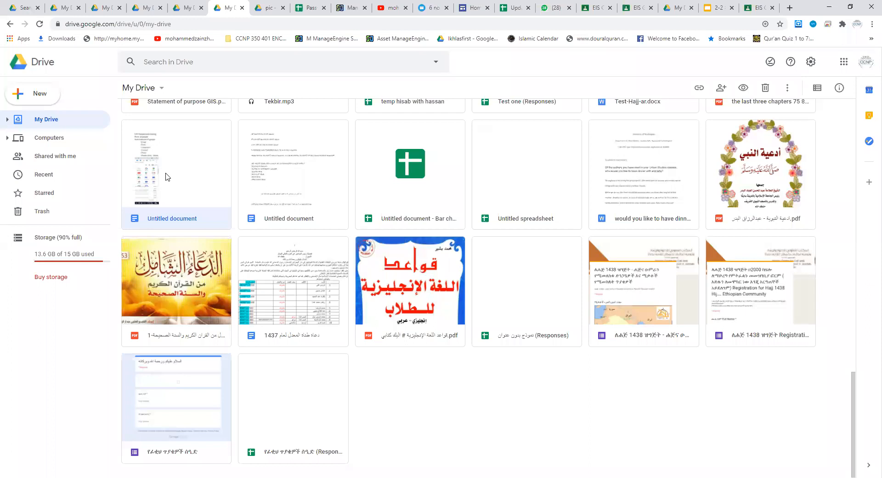
right_click(168, 177)
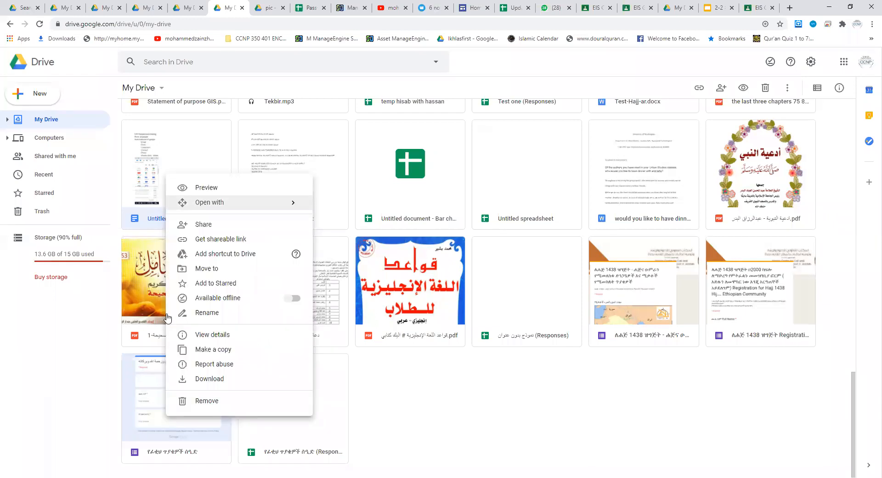
left_click(206, 401)
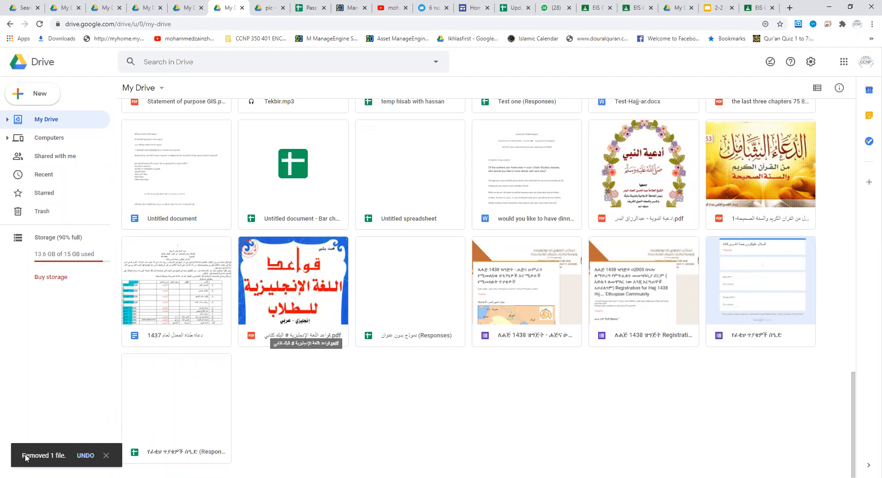
left_click(105, 456)
Step: Restore the just-removed Untitled document from the Trash
left_click(42, 213)
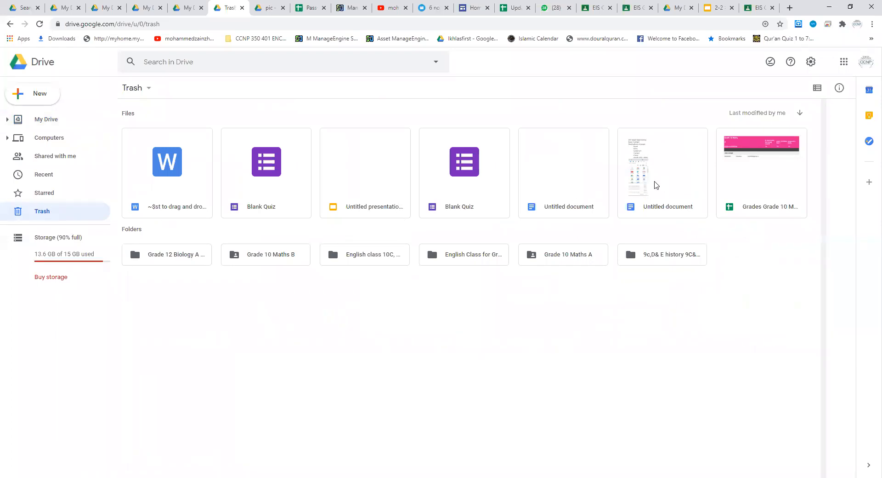
left_click(660, 180)
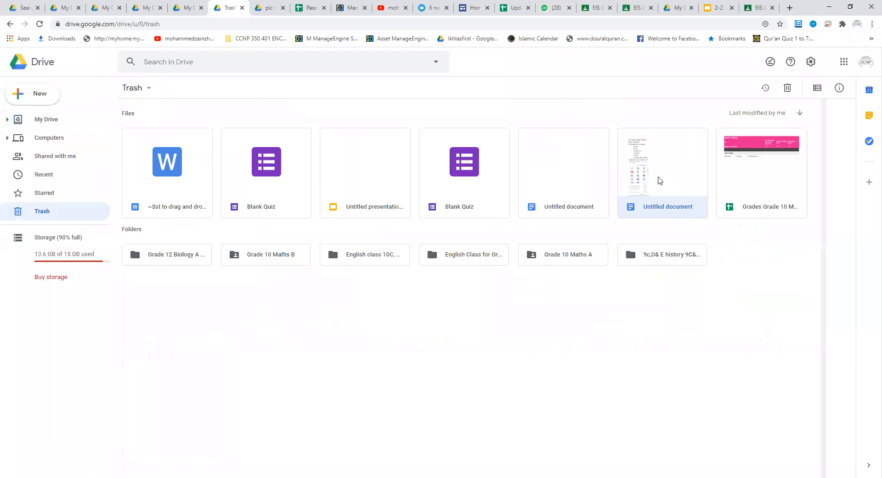
right_click(661, 181)
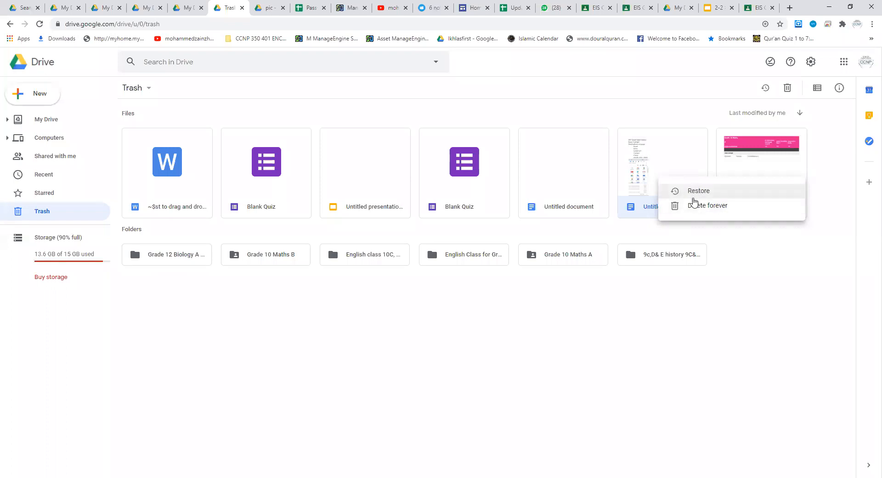
left_click(665, 278)
right_click(660, 183)
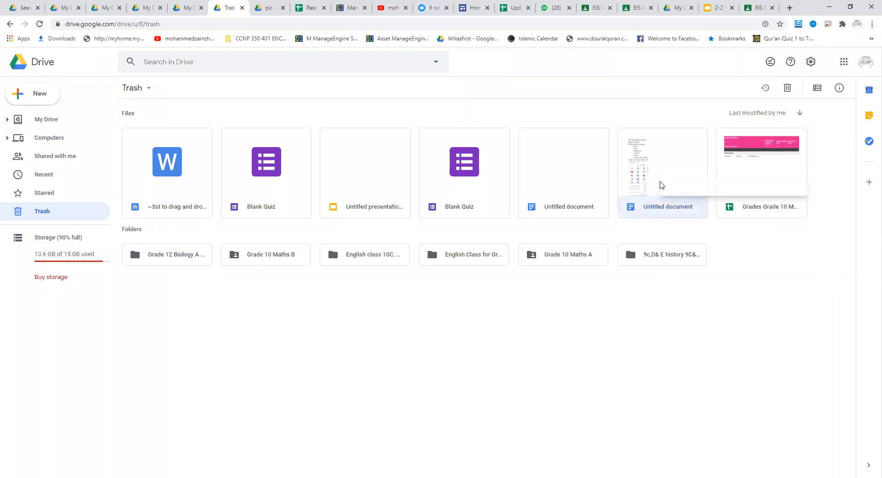
left_click(689, 198)
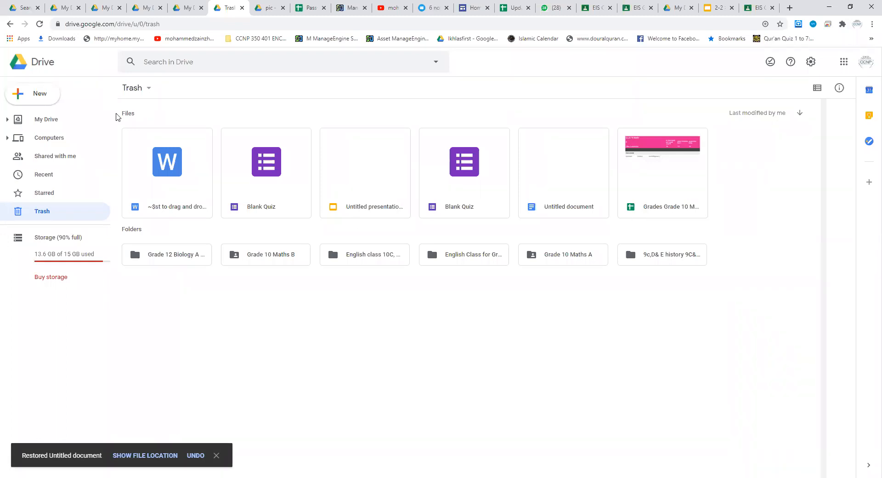
Step: Locate the restored Untitled document near the end of My Drive
left_click(51, 119)
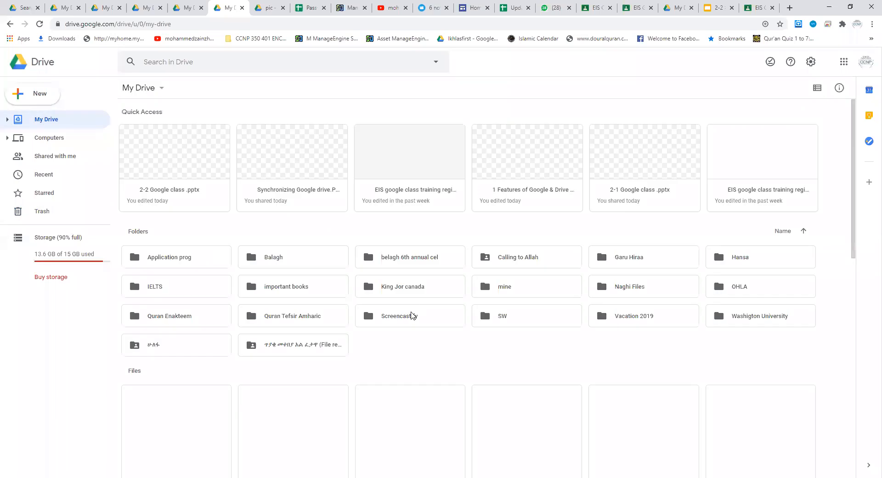
key("Down")
key("Down")
key("Down")
key("Down")
key("Down")
key("Down")
key("Down")
key("Down")
key("Down")
key("Down")
key("Down")
key("Down")
key("Down")
key("Down")
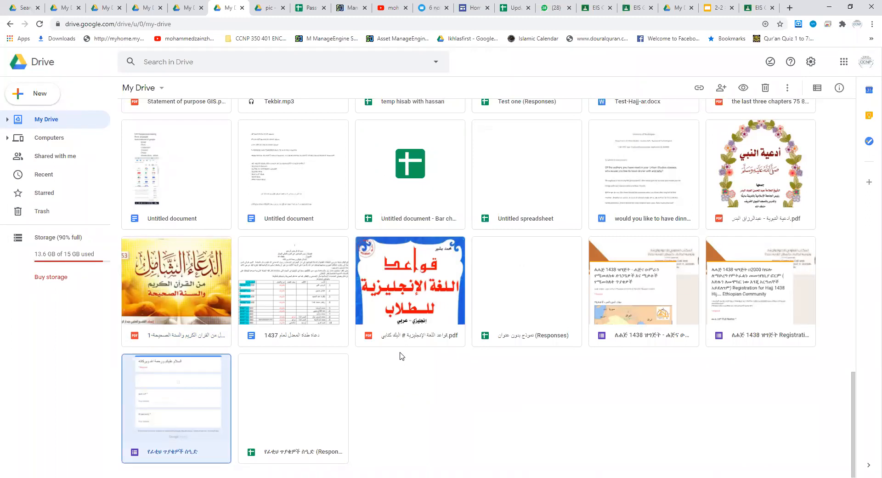
key("Up")
key("Up")
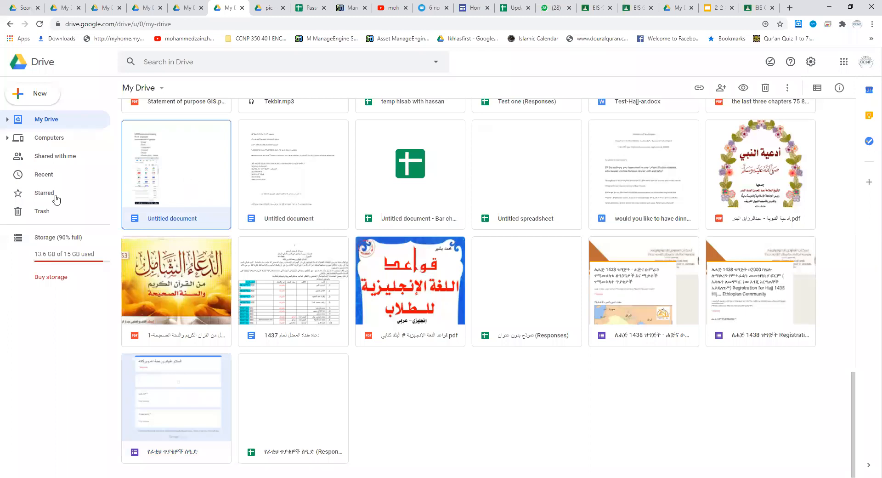
Step: Empty the Trash, permanently deleting all its files and folders
left_click(41, 212)
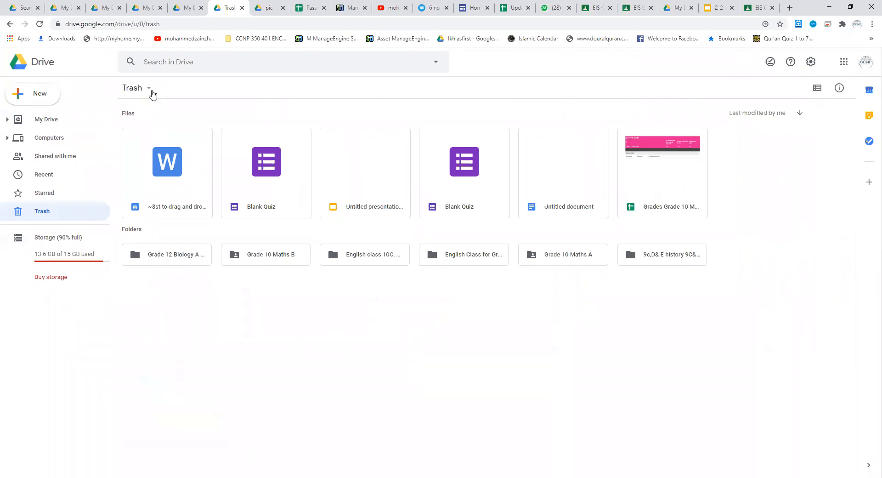
left_click(148, 90)
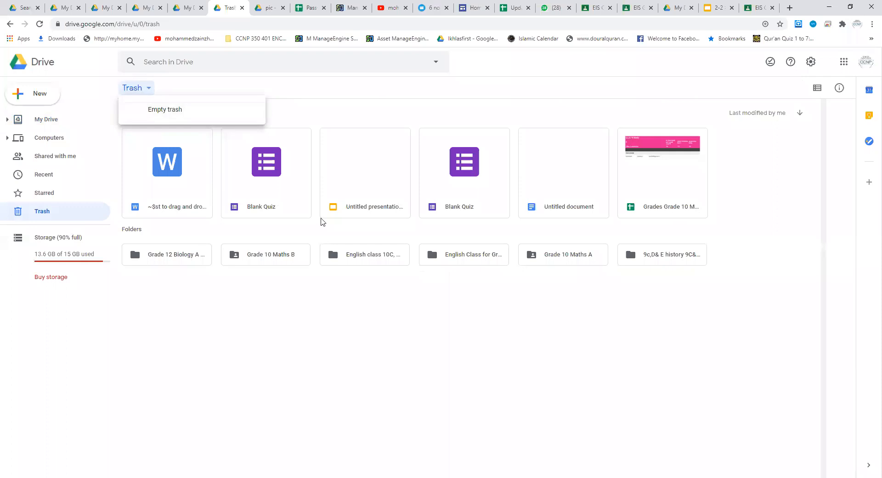
left_click_drag(718, 305, 158, 147)
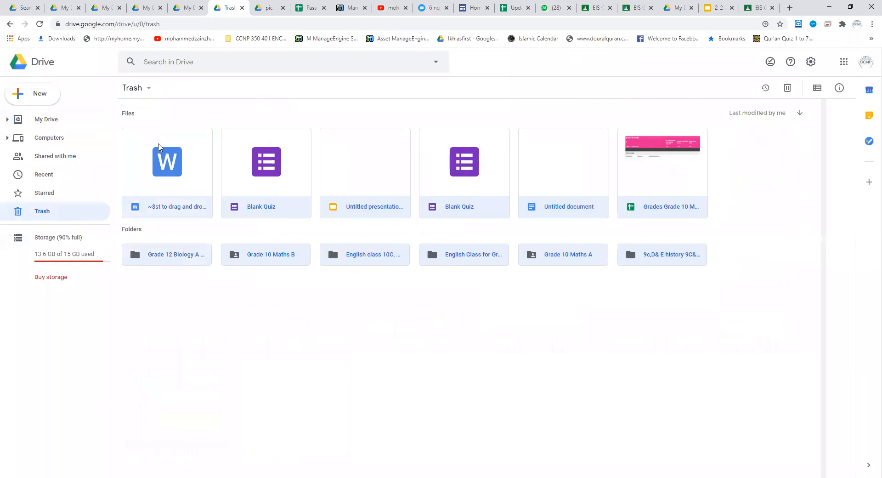
left_click(143, 88)
left_click(155, 114)
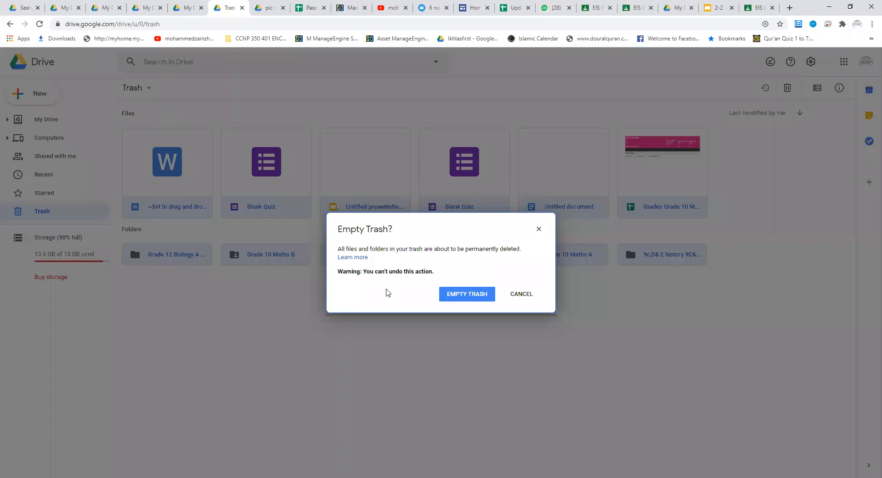
left_click(465, 296)
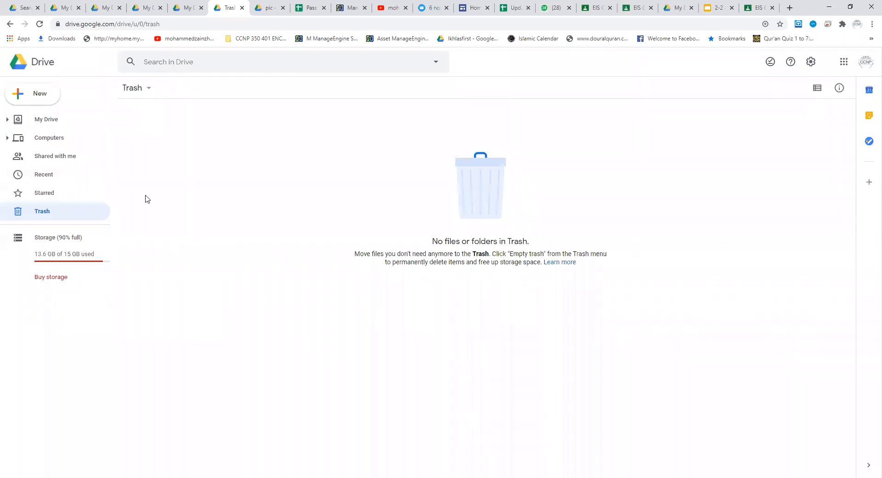
Step: Check My Drive and the emptied Trash, reloading the page to refresh the storage usage
left_click(50, 119)
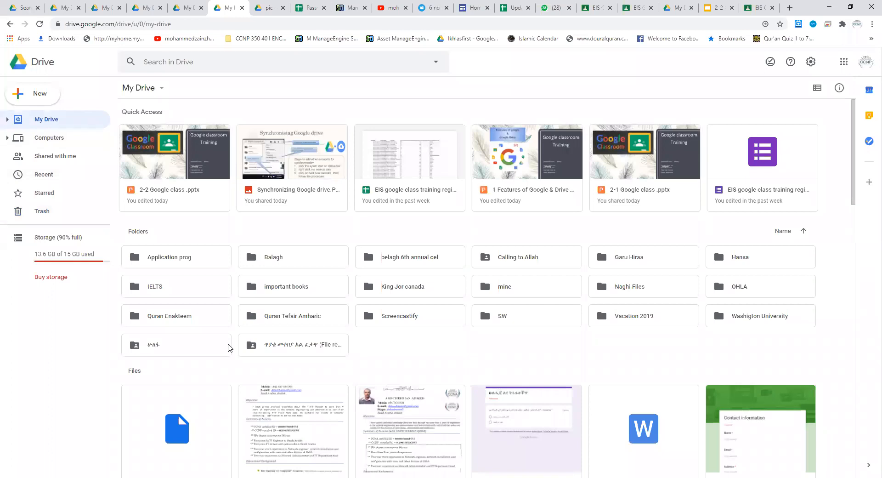
left_click(39, 211)
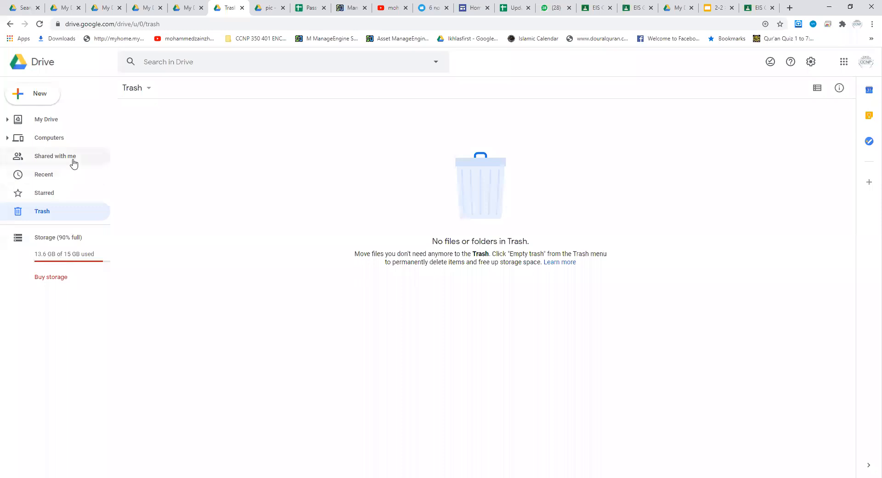
left_click(40, 24)
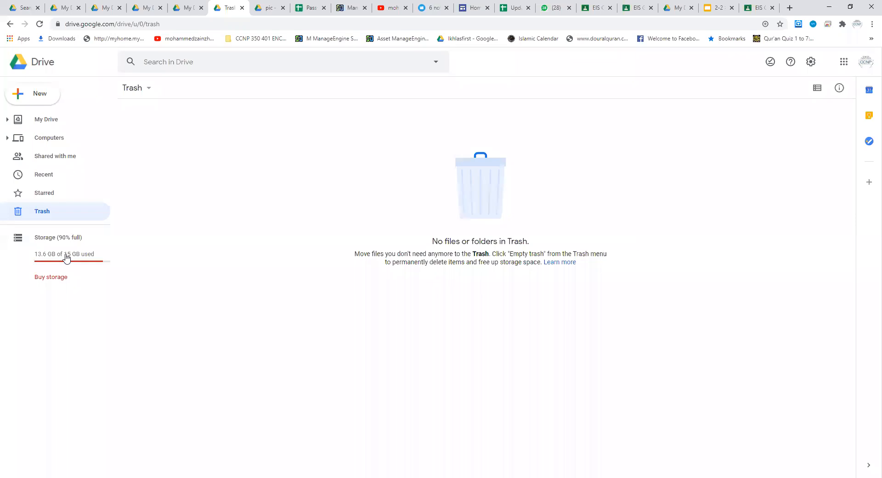
Step: Return to My Drive and open the Google One plans for buying more storage
left_click(53, 123)
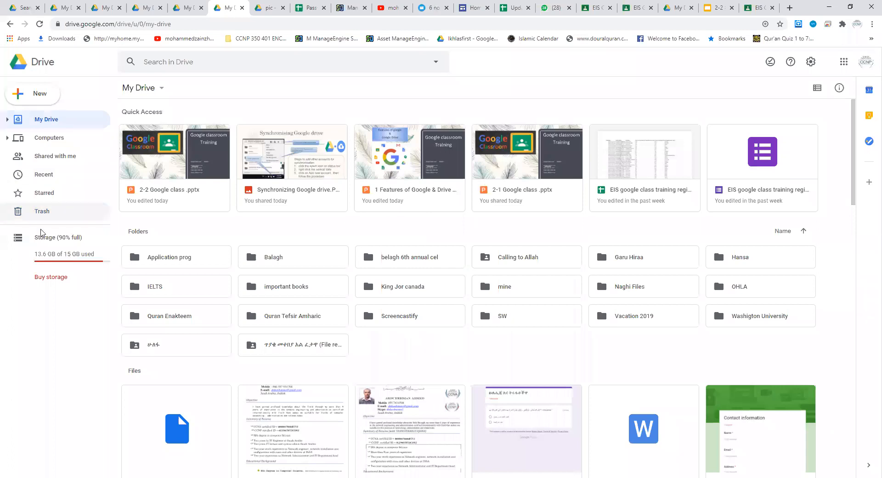
left_click(53, 278)
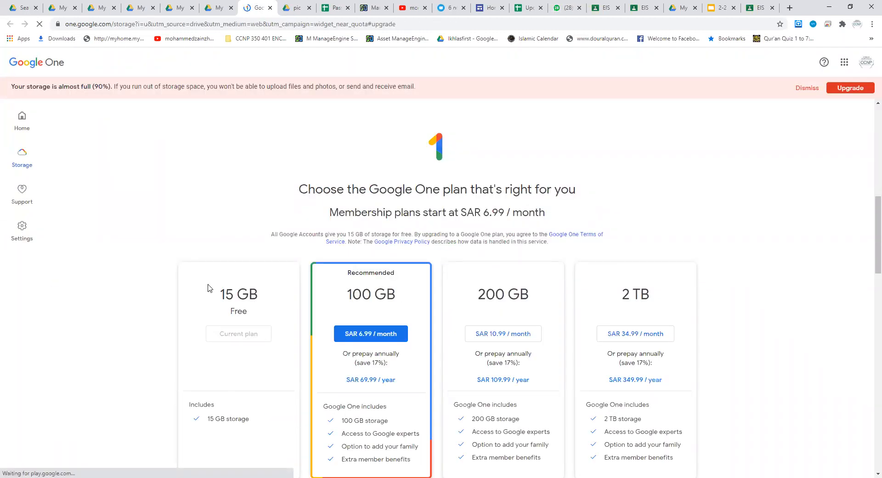
Step: Review the Google One storage plans and dismiss the storage warning banner
scroll(217, 227, "down", 2)
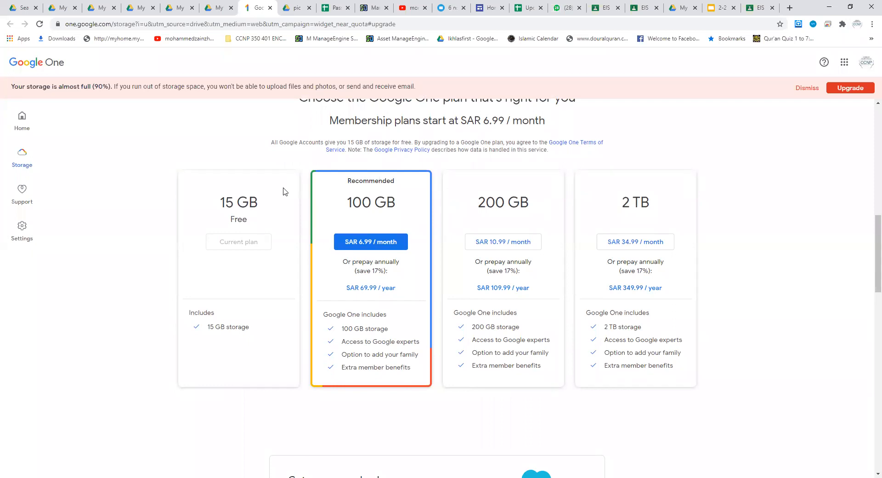
scroll(134, 252, "up", 4)
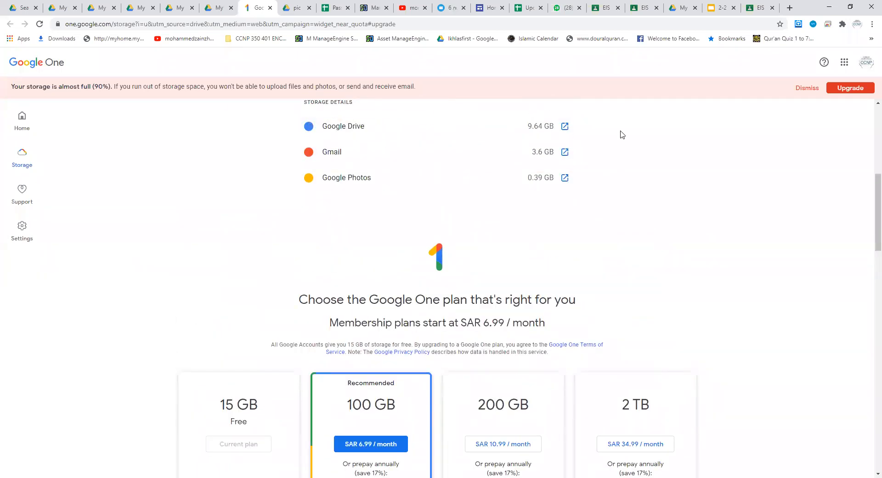
left_click(811, 92)
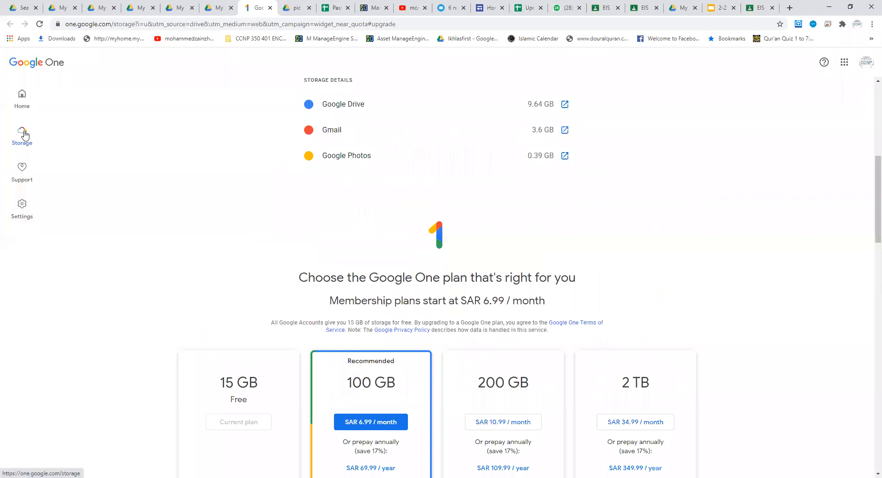
Step: Go to the Google One home page, decline the email updates, and open Google Drive from there
left_click(21, 97)
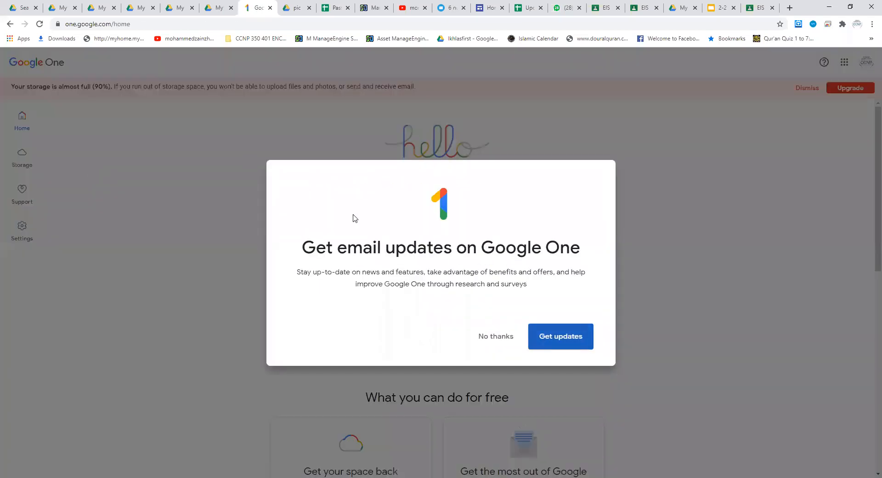
left_click(493, 342)
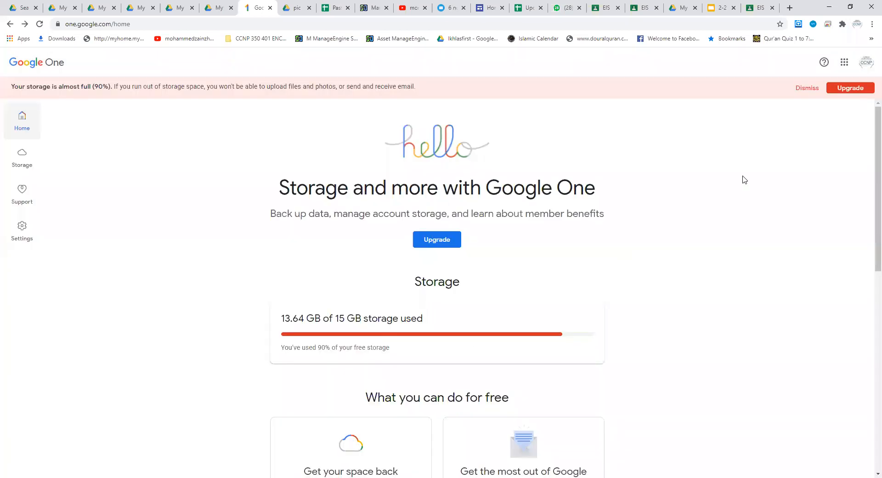
left_click(845, 62)
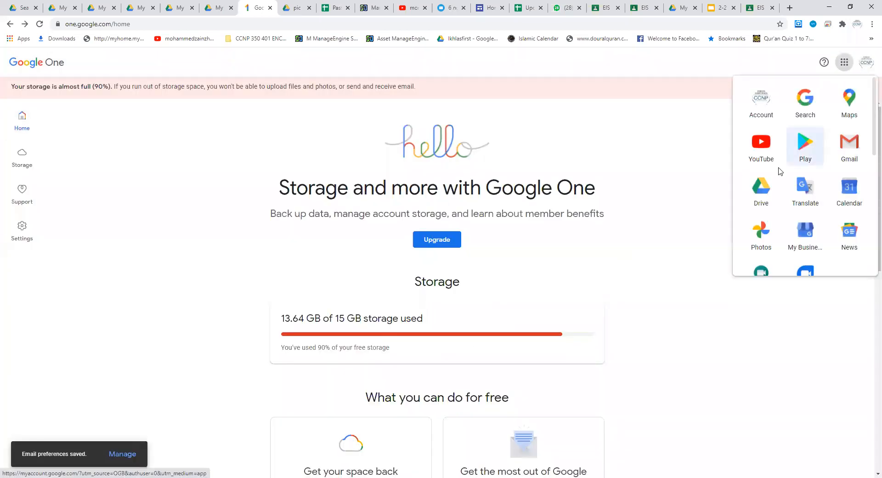
left_click(765, 187)
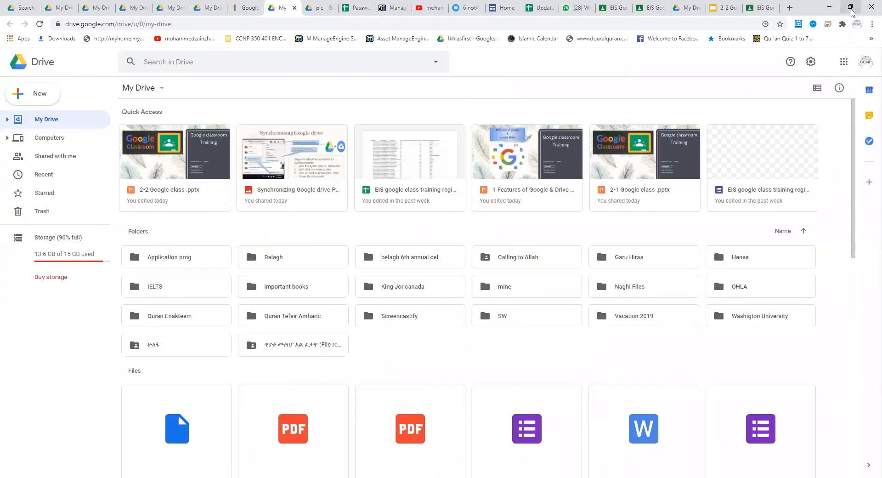
Step: Switch to the "2-2 Google class" presentation and review the "working on google drive" slide
left_click(723, 8)
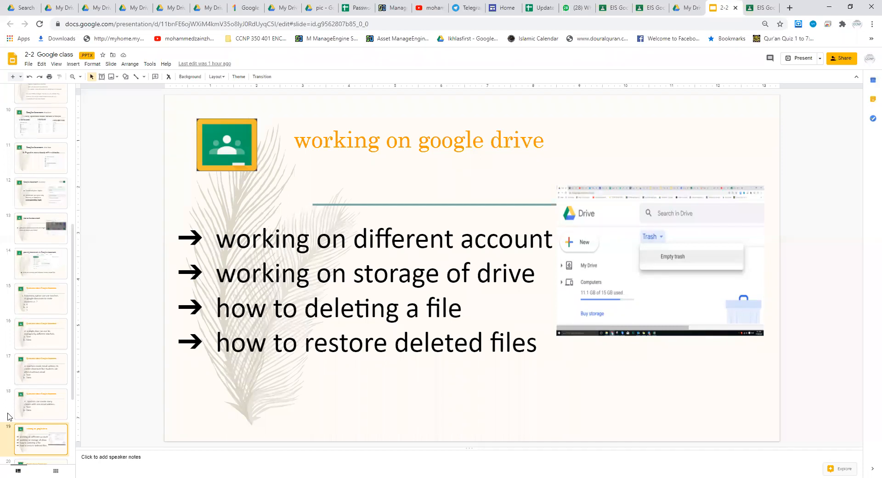
left_click(37, 413)
key("Down")
key("Down")
key("Up")
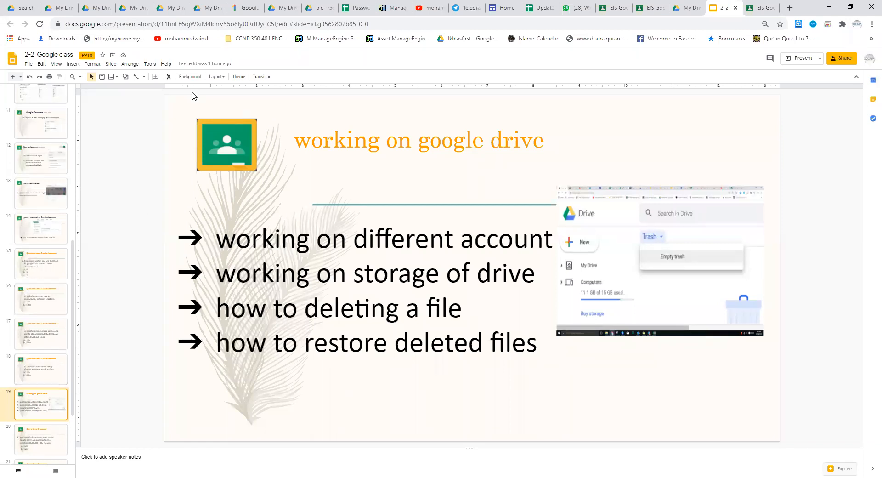
Step: Return to My Drive and point out the existing folders, including a regular folder and a shared one
left_click(214, 7)
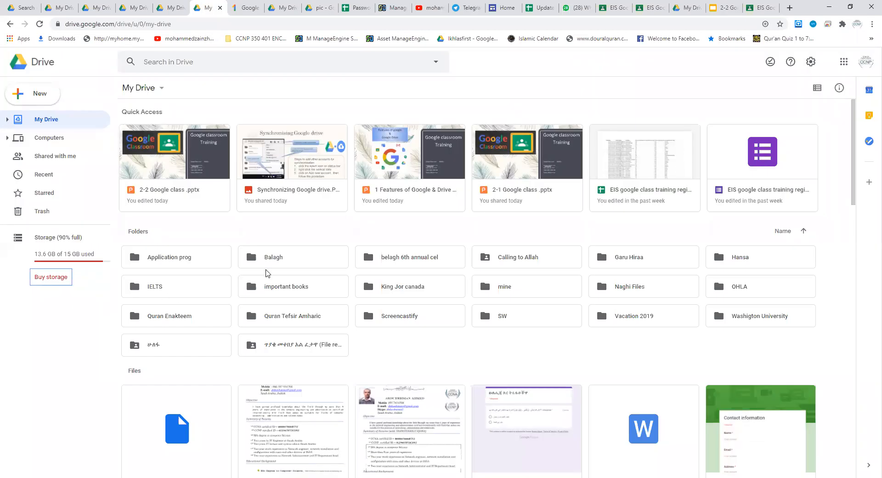
left_click(278, 262)
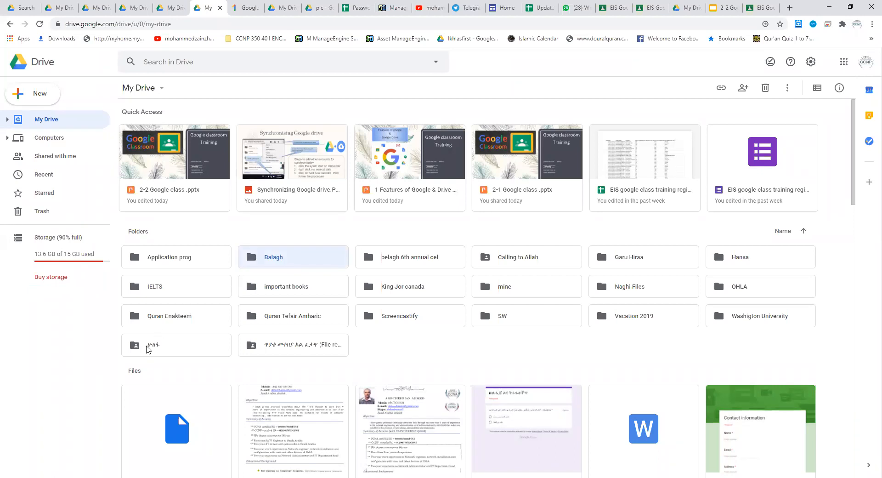
left_click(154, 348)
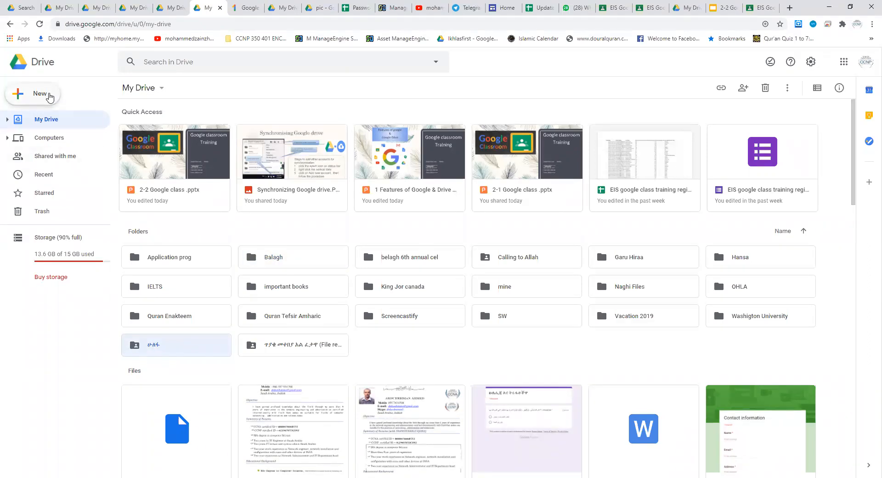
Step: Create a blank Google Docs document in My Drive and go back to the Drive page
left_click(50, 96)
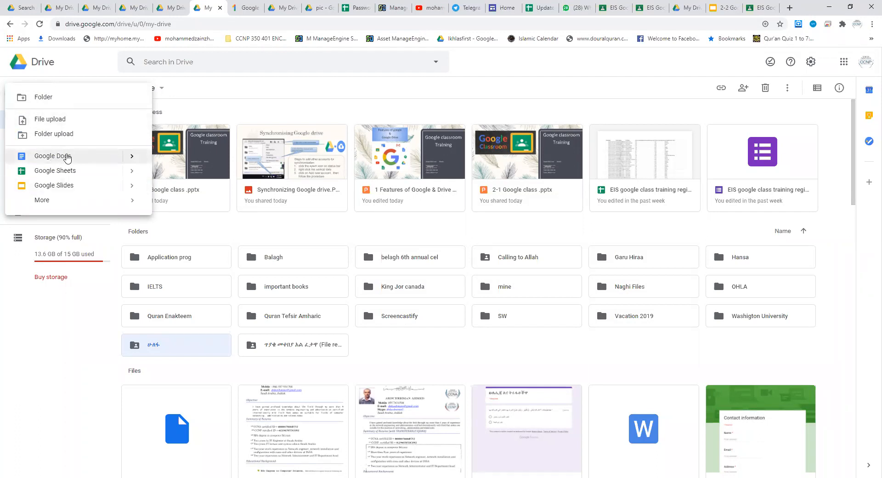
left_click(67, 157)
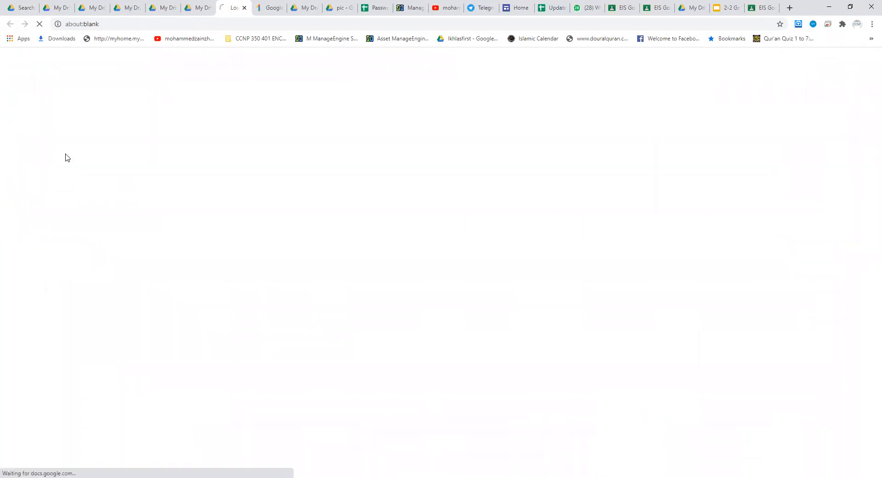
left_click(198, 8)
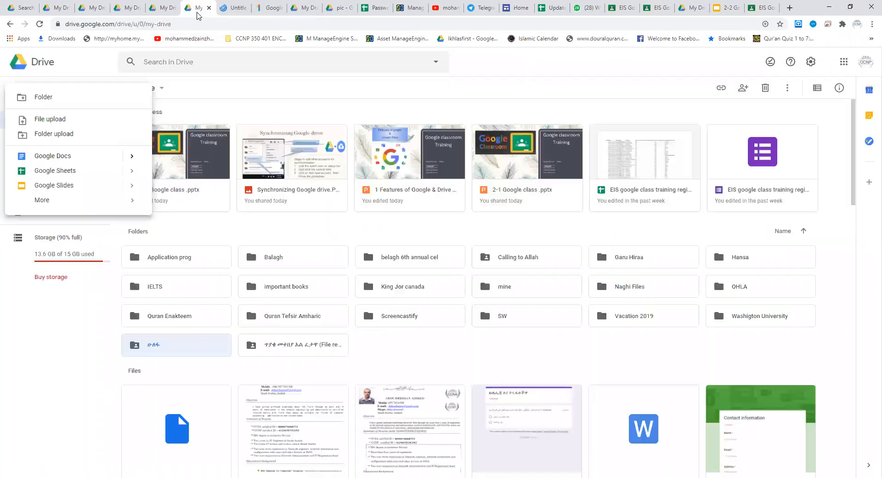
Step: Create a new folder named "test one EIS google class" in My Drive
left_click(39, 98)
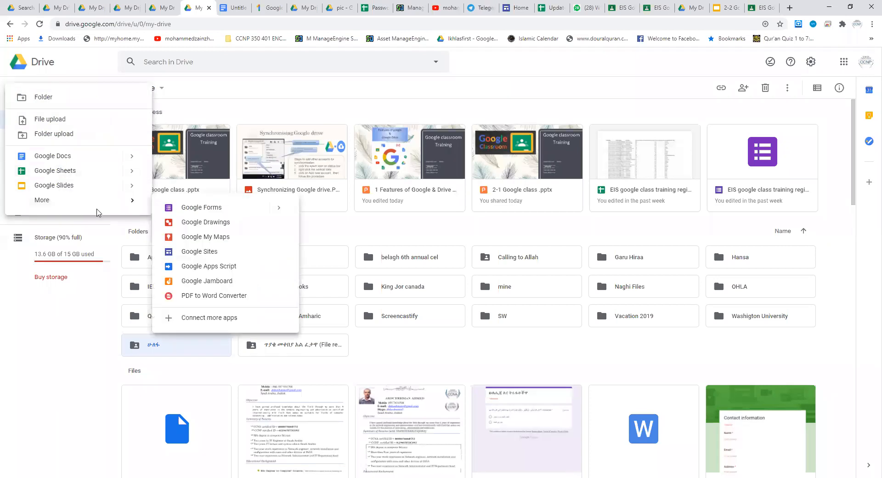
mouse_move(82, 204)
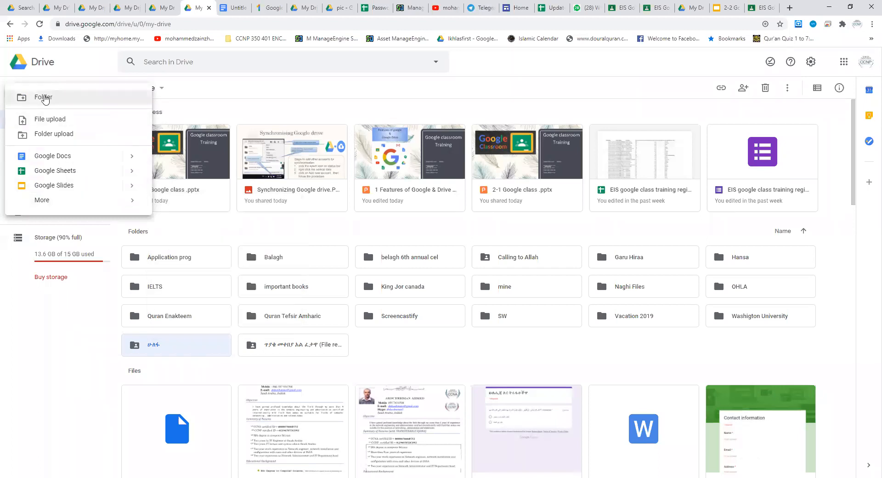
left_click(44, 98)
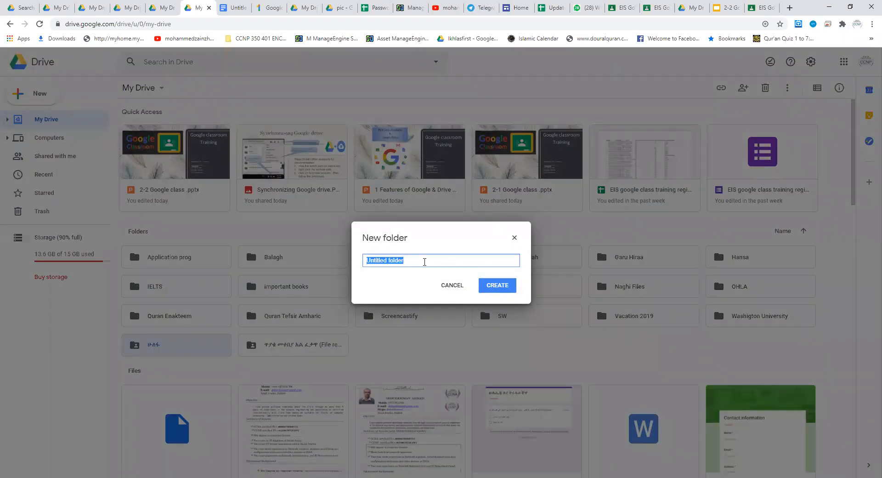
type("testte")
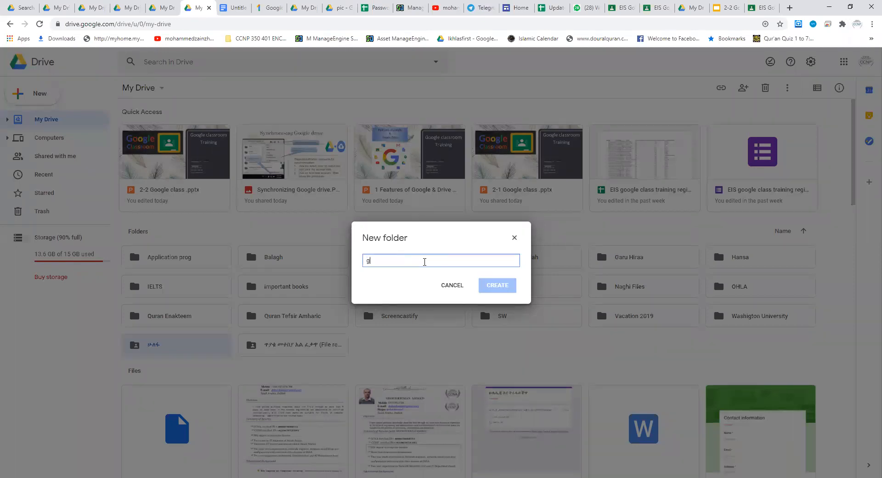
key("BackSpace")
key("BackSpace")
type("test one E")
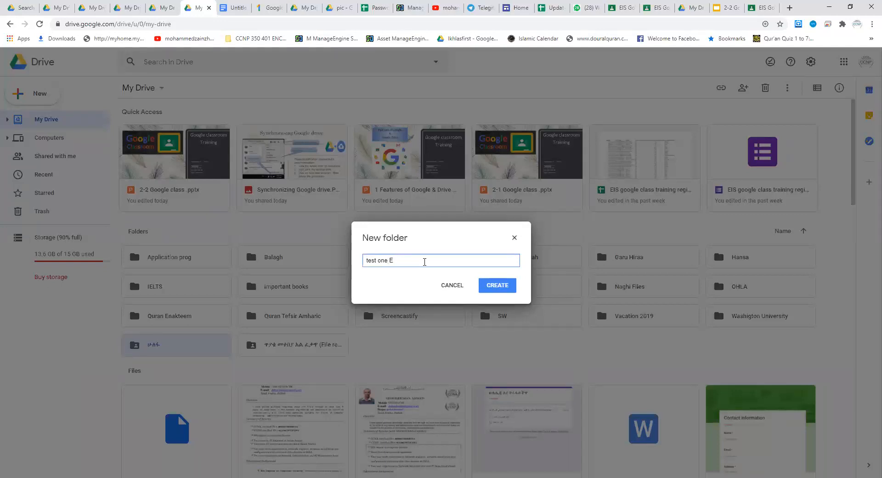
type("IS google class")
left_click(503, 286)
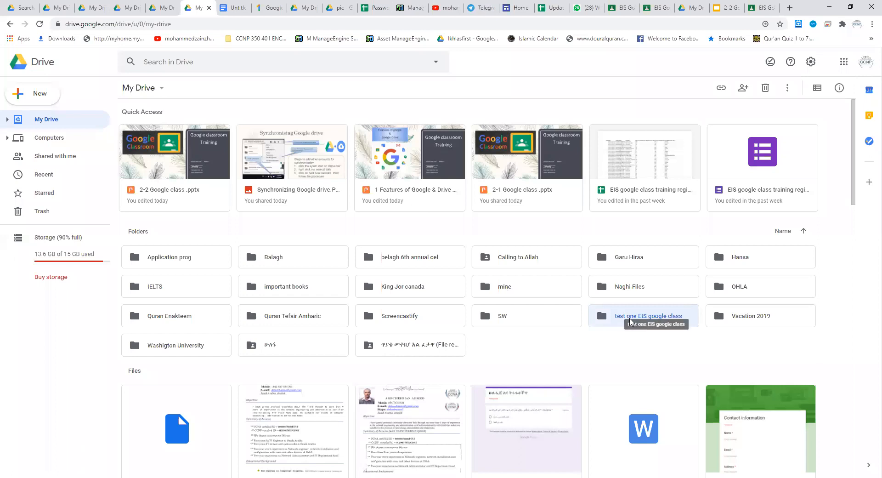
Step: Open the "test one EIS google class" folder and create a blank Google Docs document inside it
double_click(630, 321)
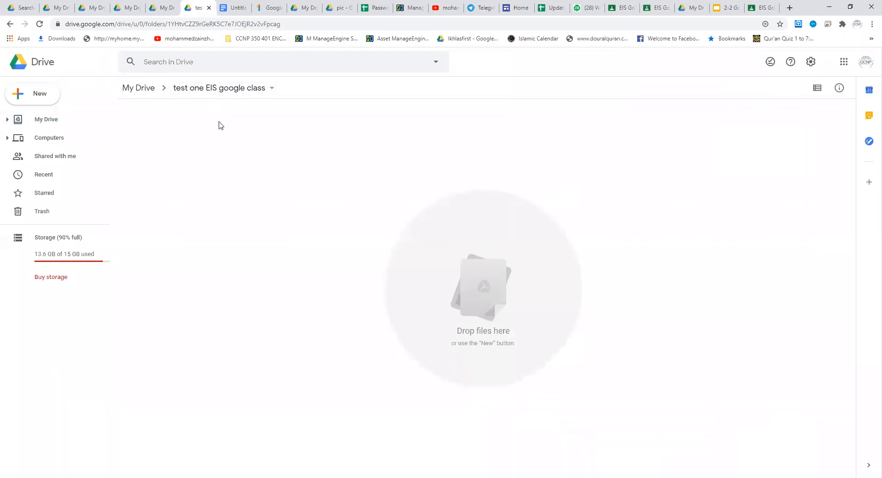
left_click(39, 93)
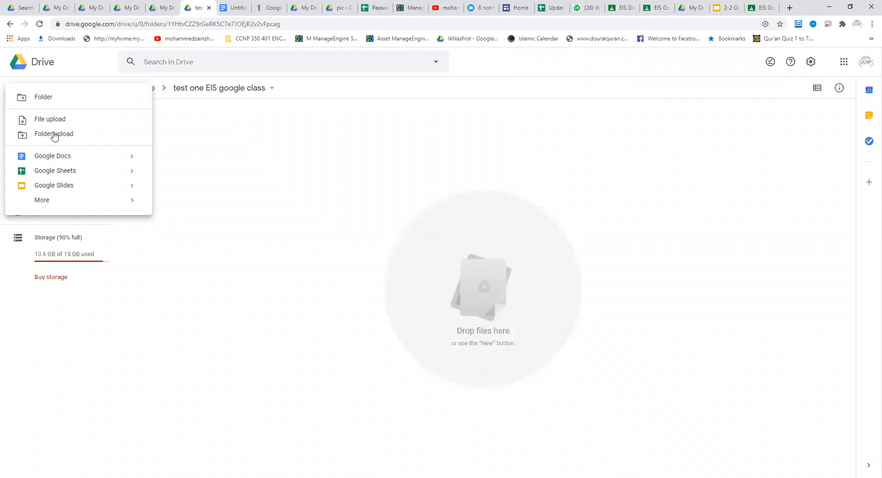
left_click(64, 156)
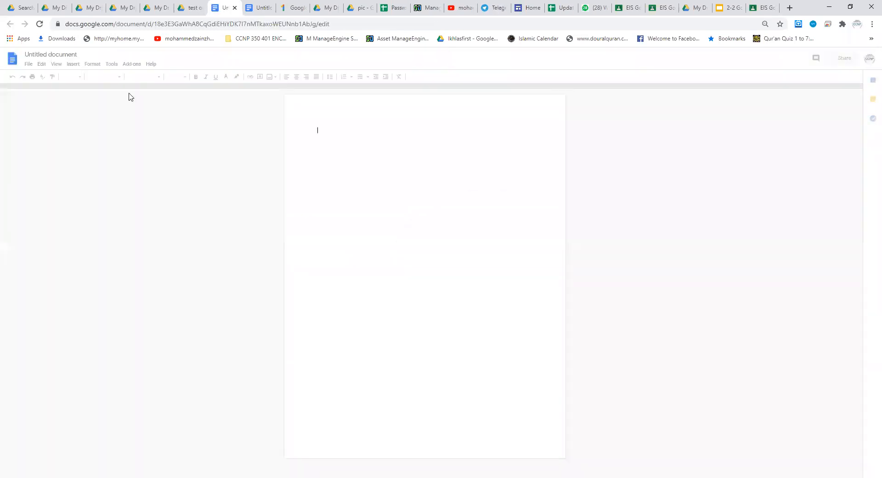
Step: Enter "Students participation" as the first line of the new document
type("na")
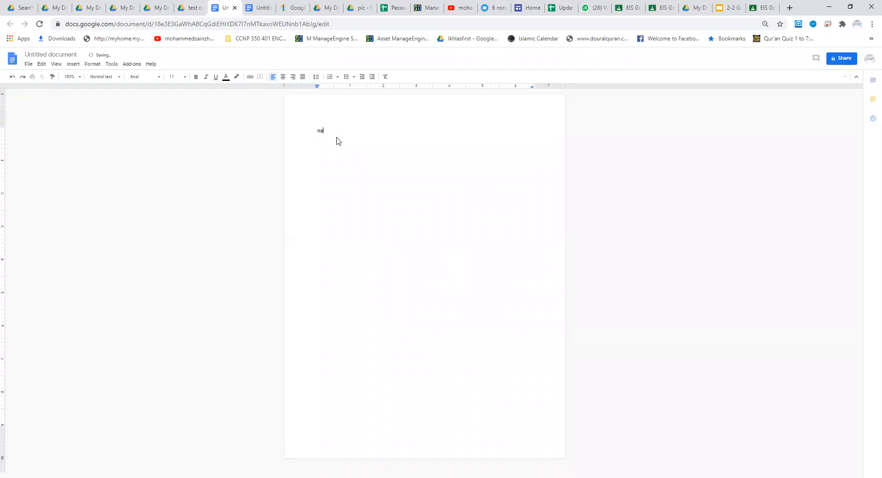
key("BackSpace")
key("BackSpace")
type("Students participation")
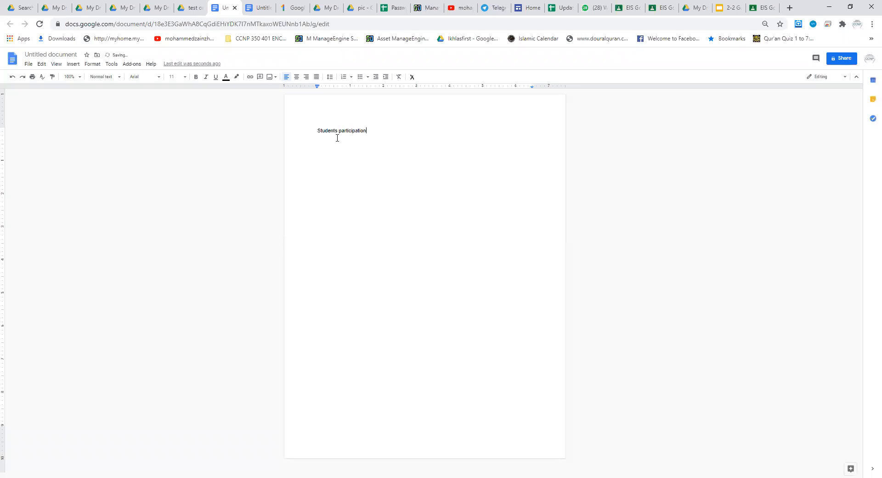
type("sharing and alowian")
Step: Add the line "Sharing and work together" below the first line, followed by placeholder dots
key("BackSpace")
key("BackSpace")
key("BackSpace")
key("BackSpace")
key("BackSpace")
type("and work")
type(" togehe")
type(".")
Step: Open the document's sharing settings, saving it under the name "Students participation", and dismiss the link sharing tip
left_click(28, 64)
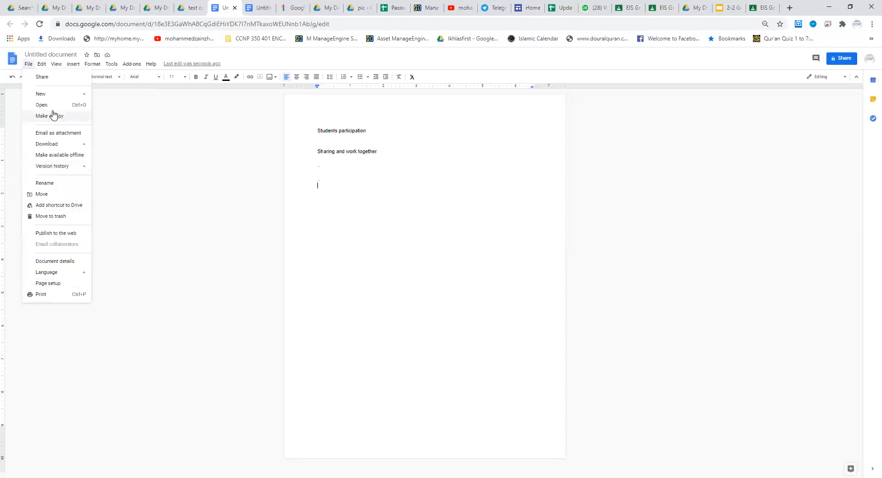
left_click(42, 77)
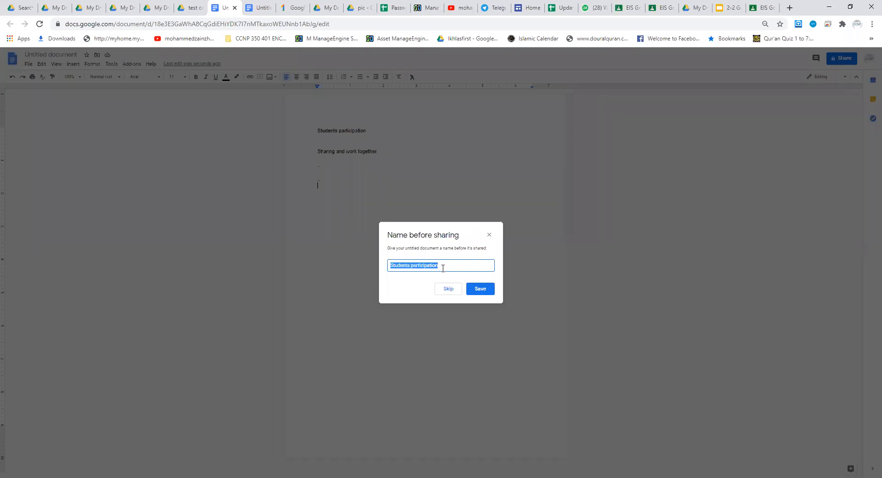
left_click(479, 289)
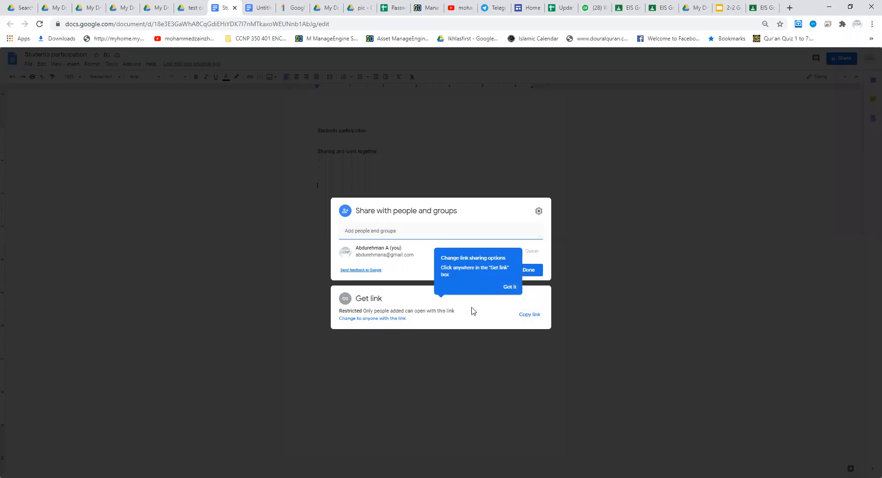
left_click(510, 287)
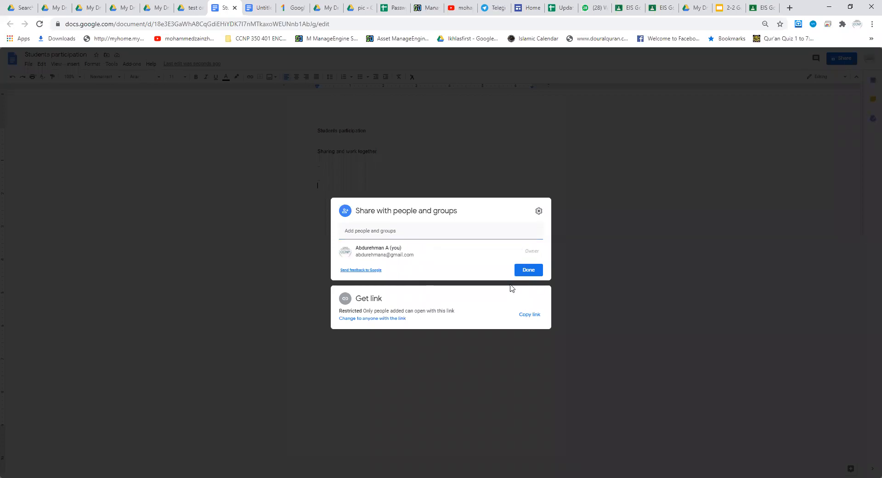
Step: Give anyone with the link Editor access to the document and copy the sharing link
left_click(371, 318)
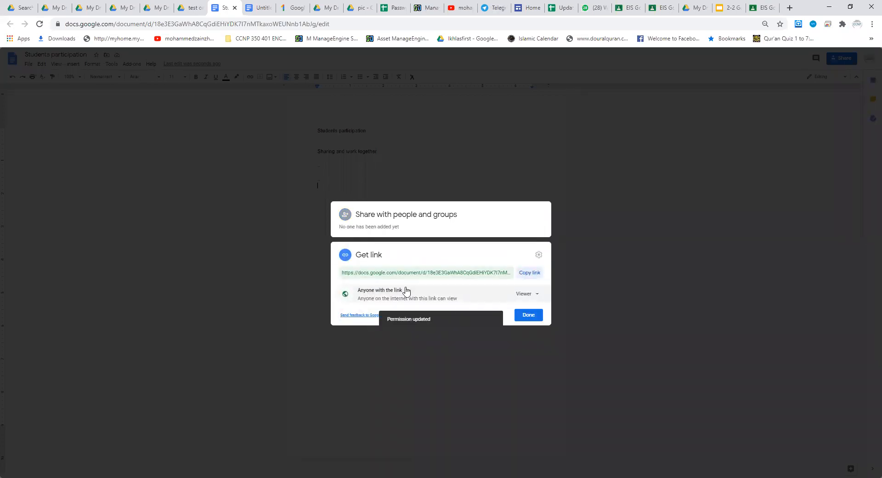
left_click(403, 290)
left_click(384, 322)
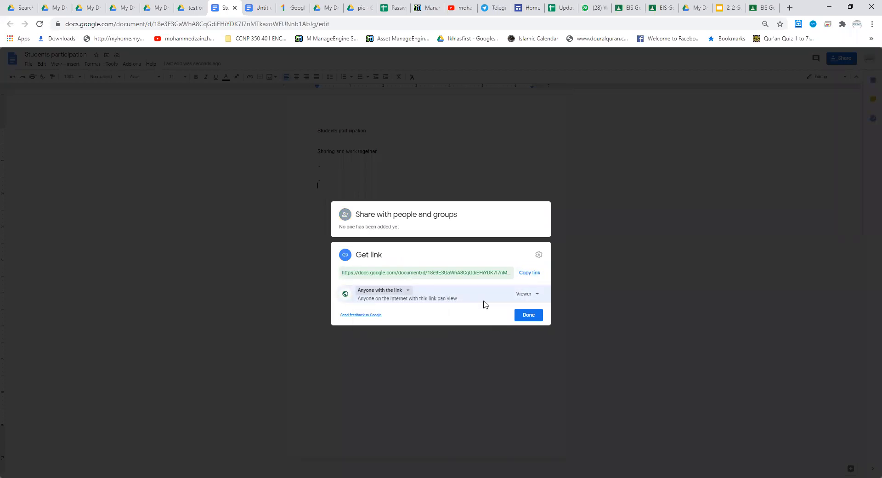
left_click(538, 295)
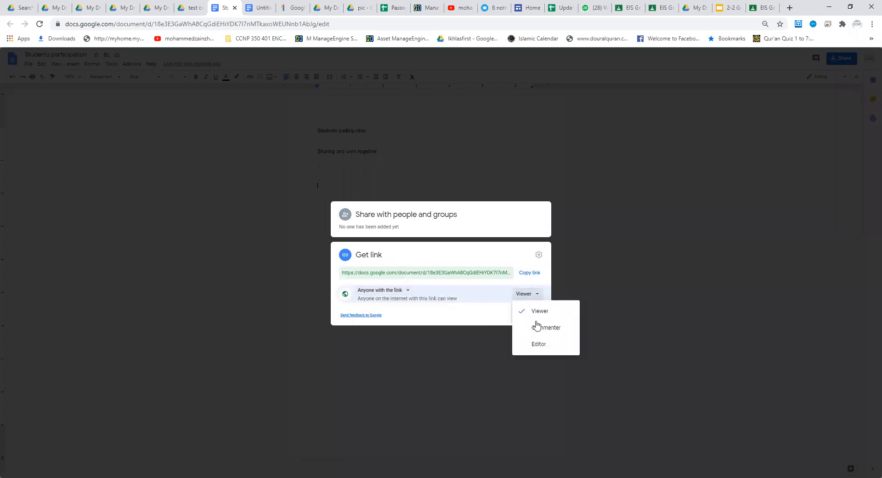
left_click(538, 345)
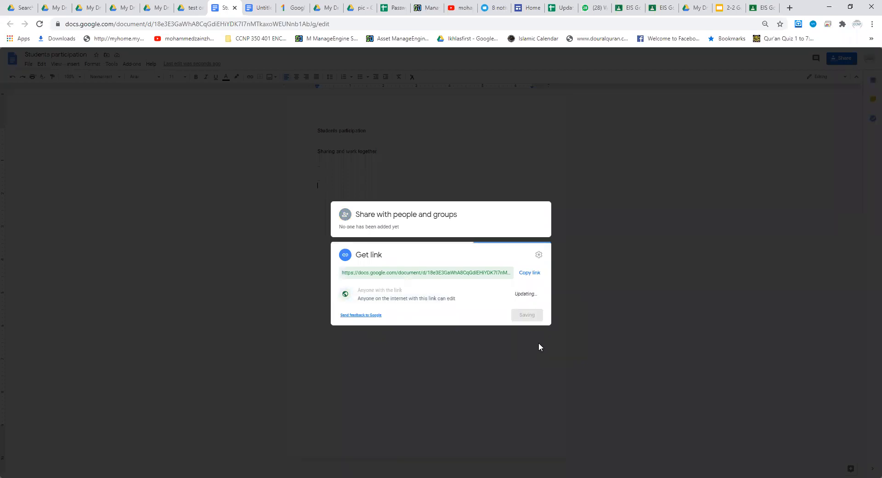
left_click(524, 274)
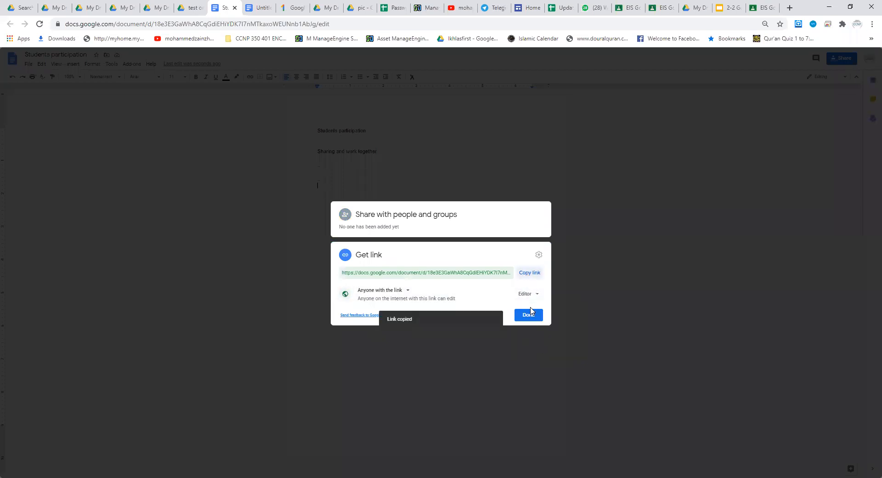
Step: Close the document's sharing settings and start a new announcement in the EIS Google Class training stream in Google Classroom
left_click(529, 315)
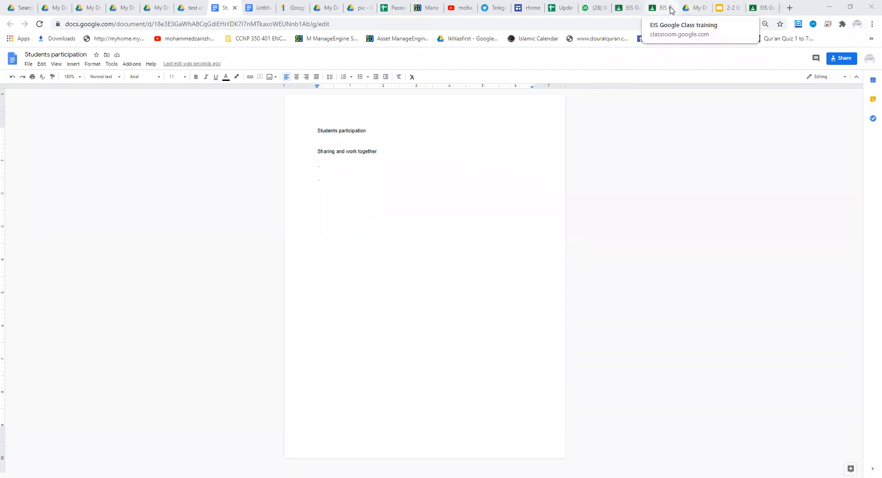
key("Return")
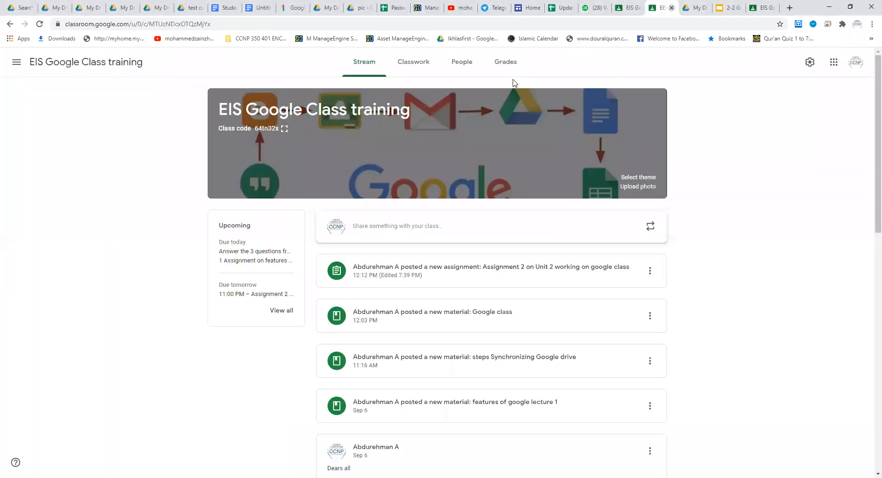
left_click(382, 228)
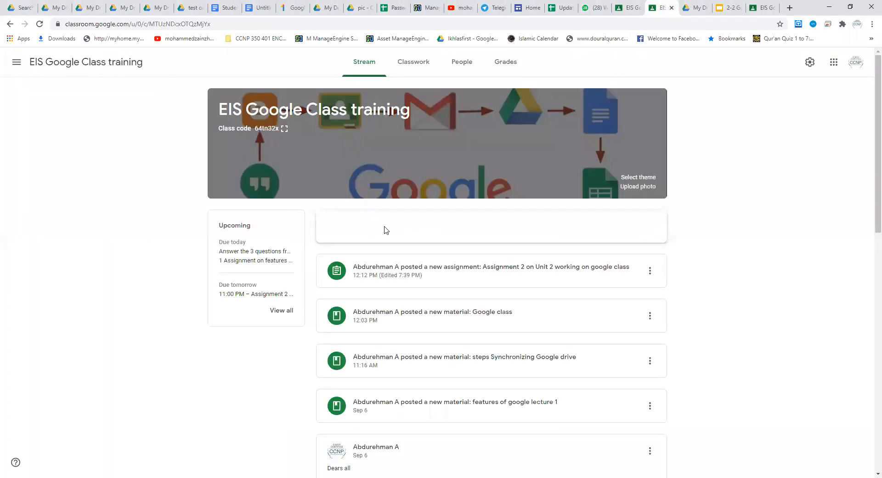
left_click(365, 62)
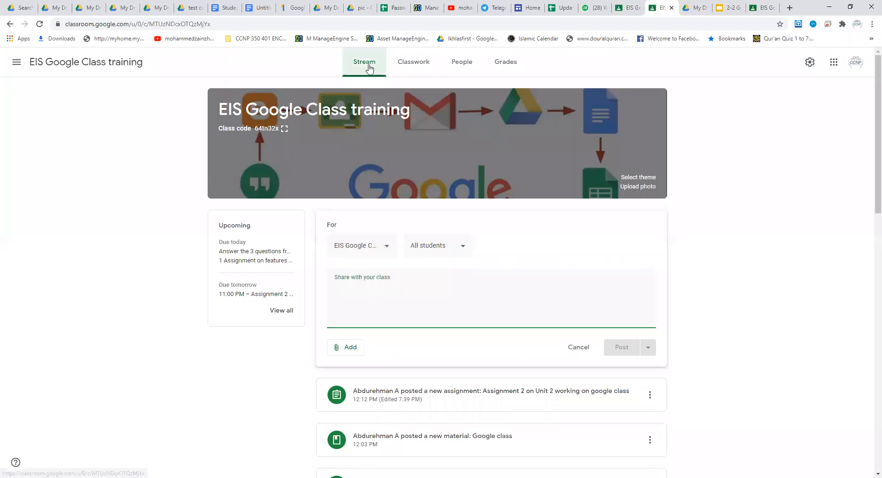
left_click(347, 290)
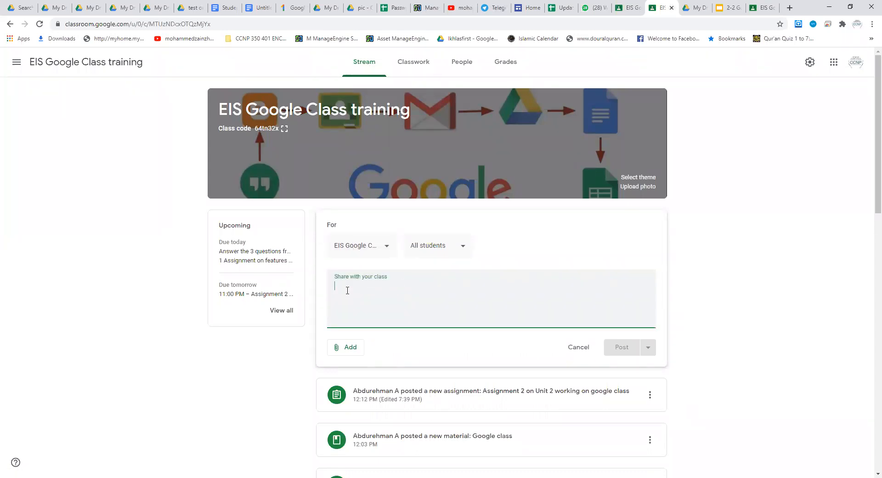
Step: Write "lets work together" as the announcement text, correcting the misspelled last word with the spelling suggestion
type("lets work togher")
key("BackSpace")
key("BackSpace")
key("BackSpace")
type("hter")
key("BackSpace")
key("BackSpace")
key("BackSpace")
key("BackSpace")
type("hter")
key("BackSpace")
key("BackSpace")
key("BackSpace")
key("BackSpace")
key("BackSpace")
type("ther")
key("Return")
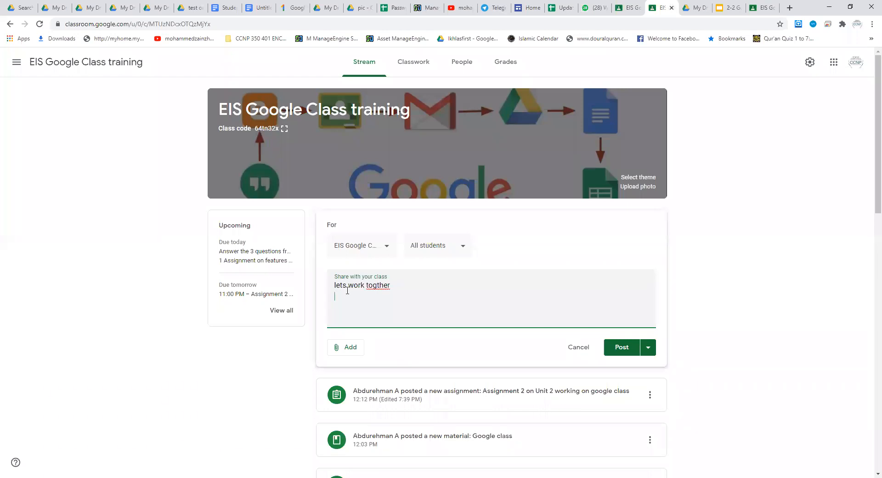
right_click(381, 286)
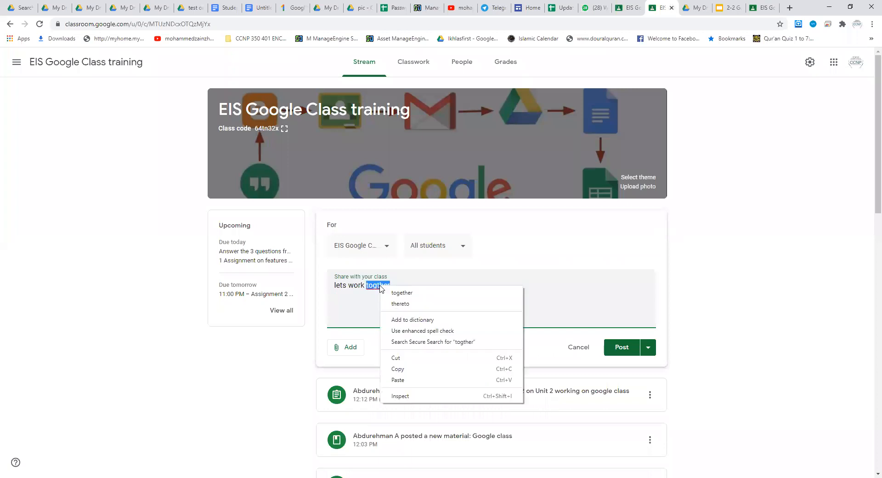
left_click(398, 293)
key("Return")
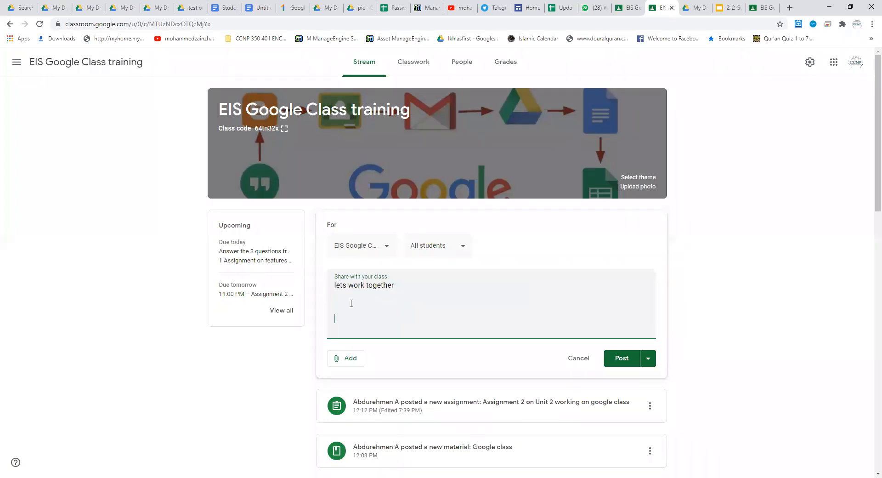
Step: Attach the copied document link to the announcement and post it to all students
left_click(347, 359)
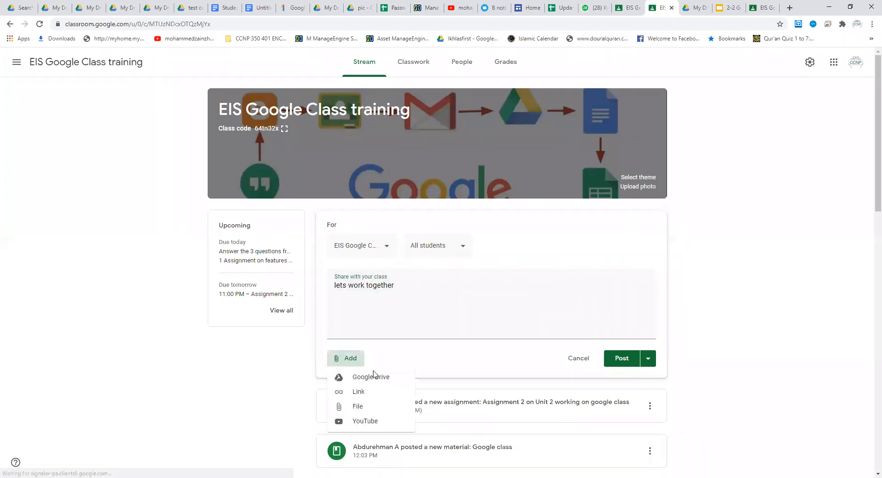
left_click(364, 394)
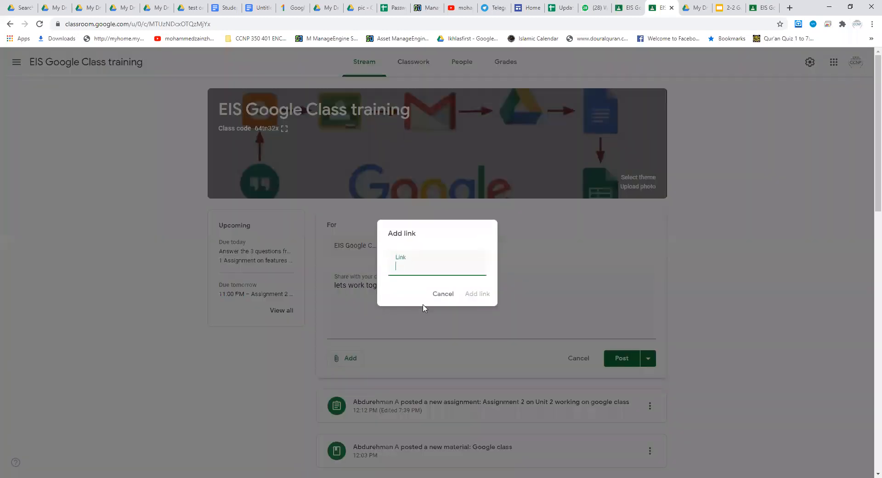
key("ctrl+v")
left_click(480, 295)
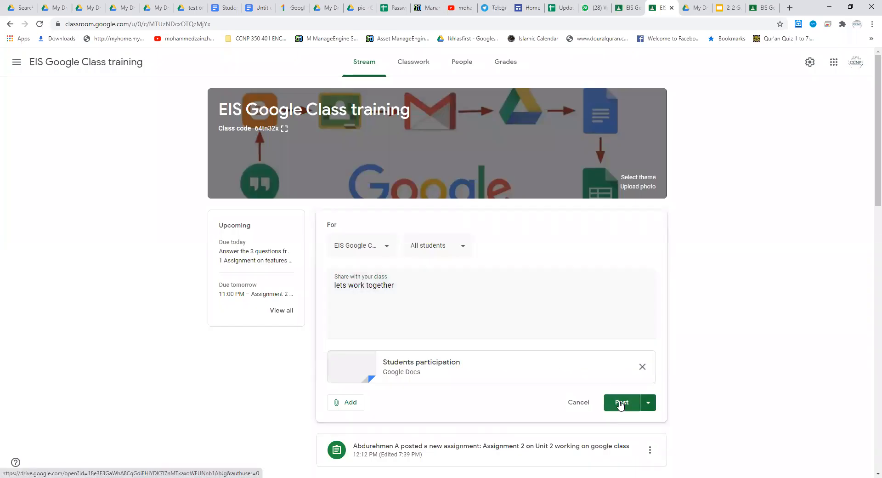
left_click(621, 404)
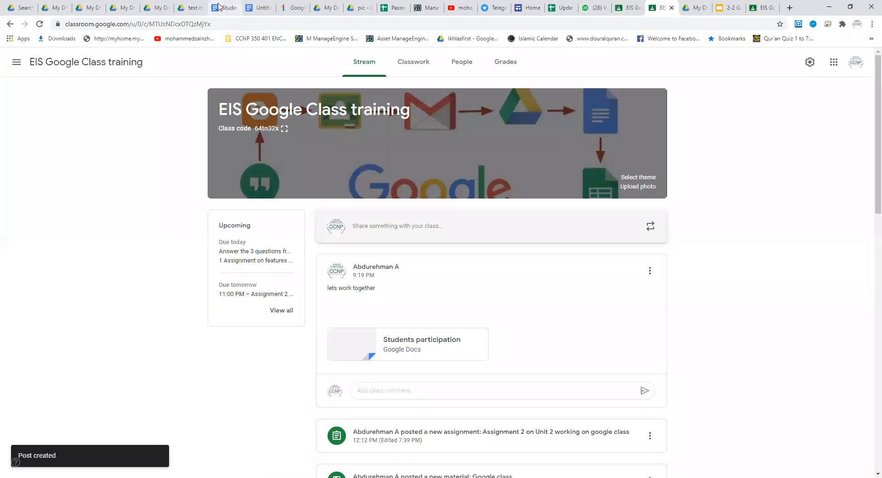
Step: Return to the shared "Students participation" document and check it for collaborators' contributions
left_click(219, 7)
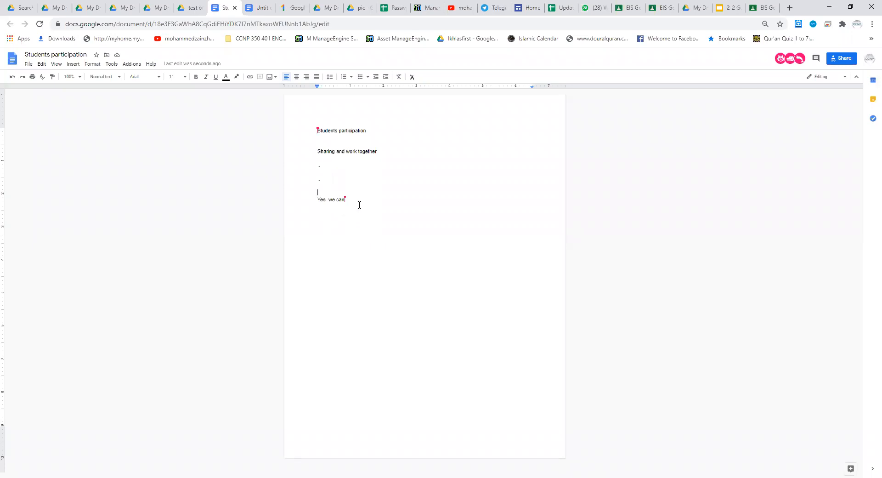
mouse_move(345, 199)
Step: Create a folder named "final exam" inside the "test one EIS google class" folder in Google Drive
left_click(189, 8)
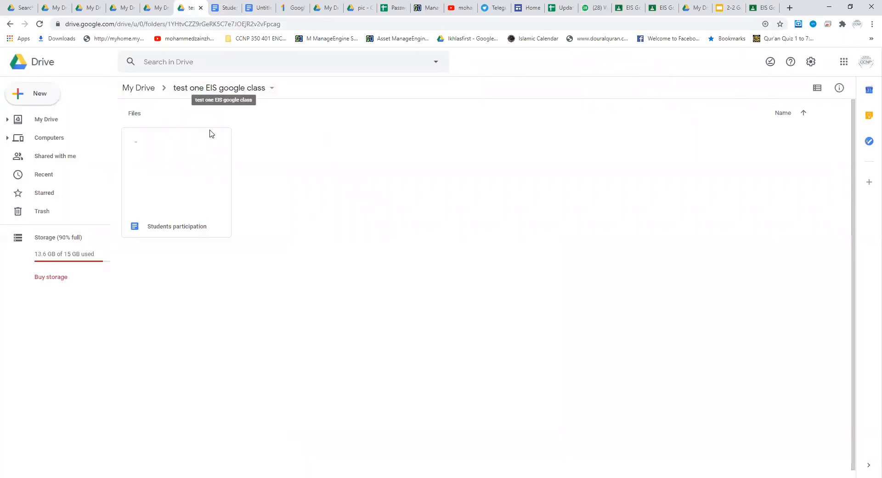
left_click(45, 94)
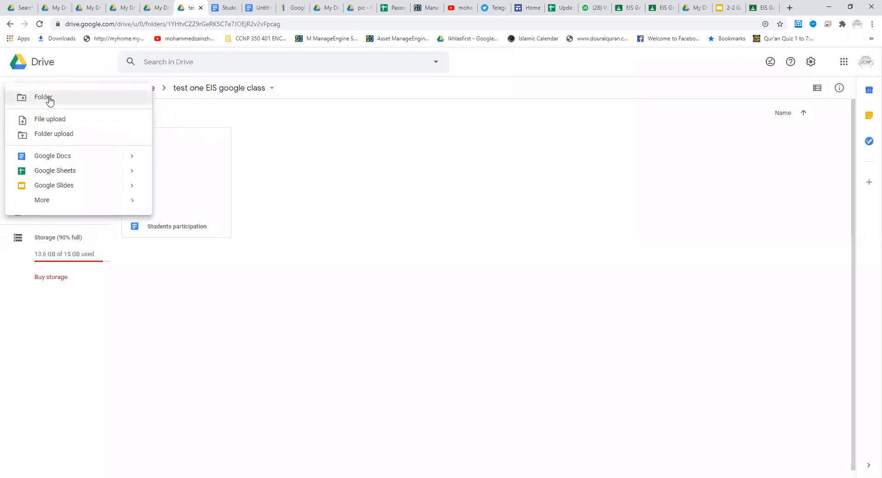
left_click(49, 98)
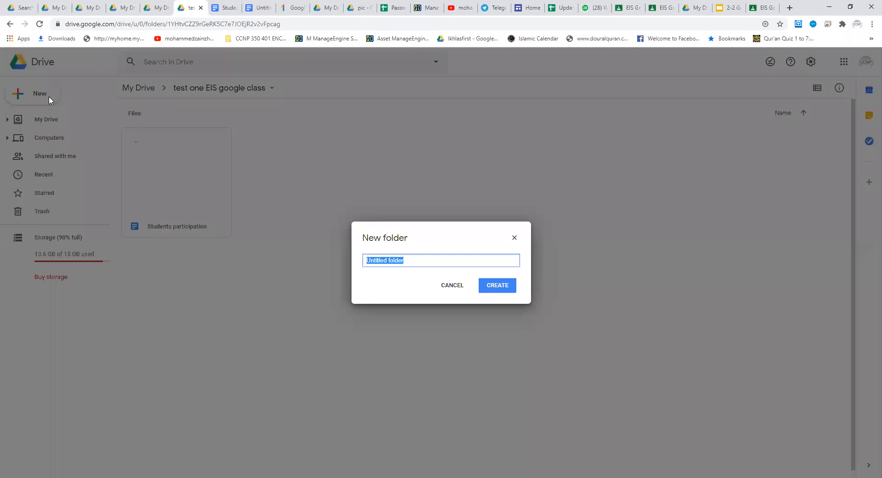
type("final eam")
key("BackSpace")
key("BackSpace")
type("xam")
key("Return")
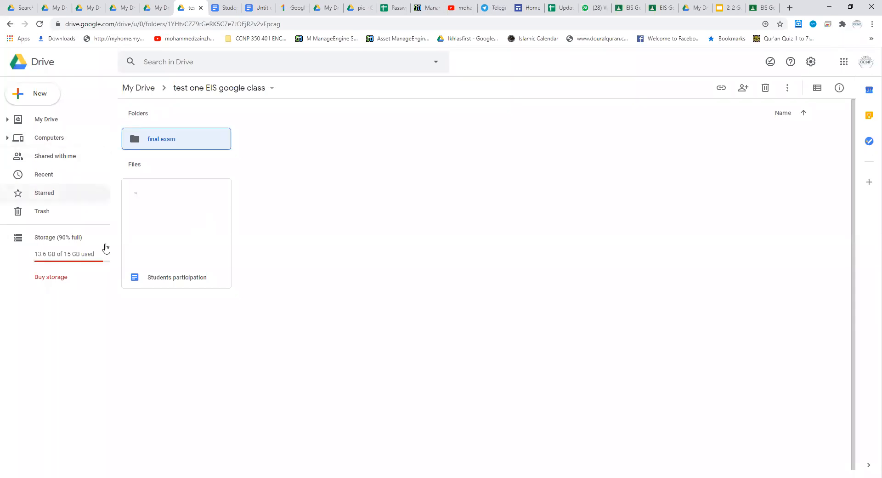
Step: Move the "Students participation" document into the "final exam" folder
left_click(95, 477)
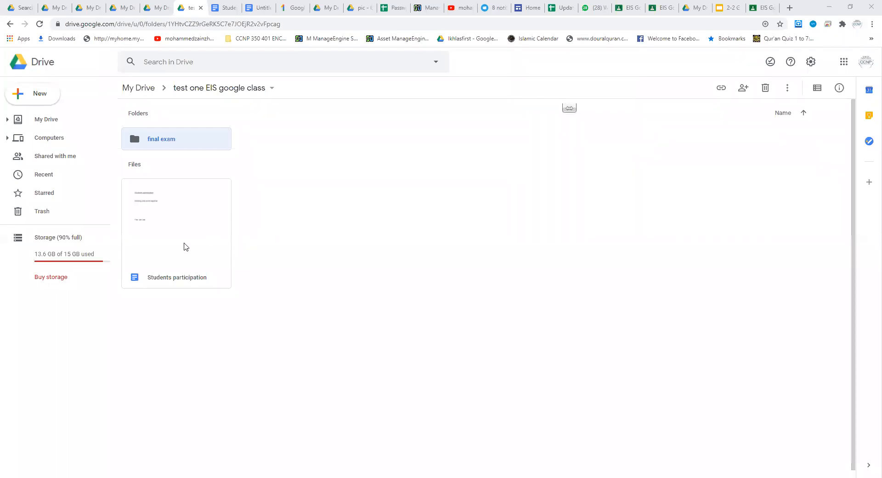
left_click(184, 244)
left_click(166, 140)
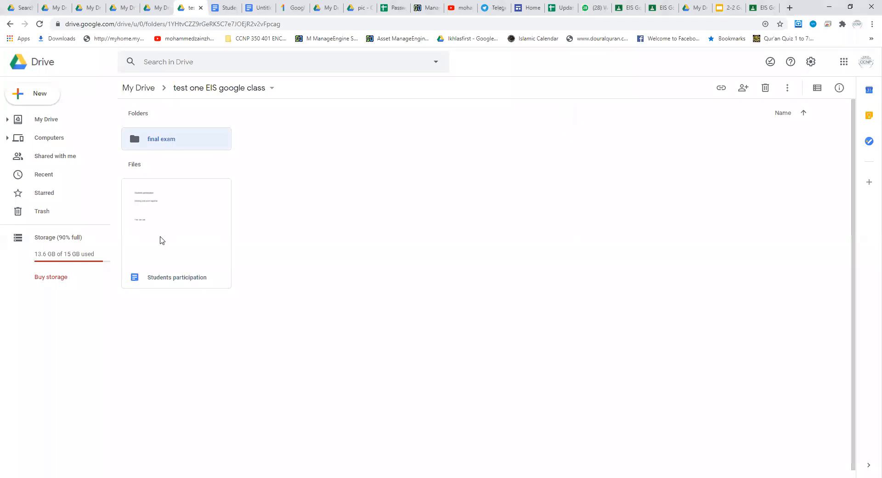
left_click(162, 240)
right_click(161, 240)
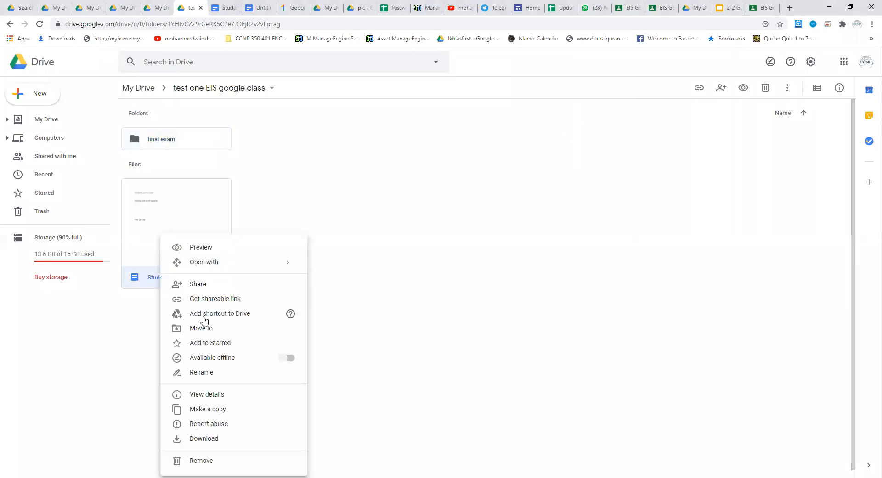
left_click(217, 332)
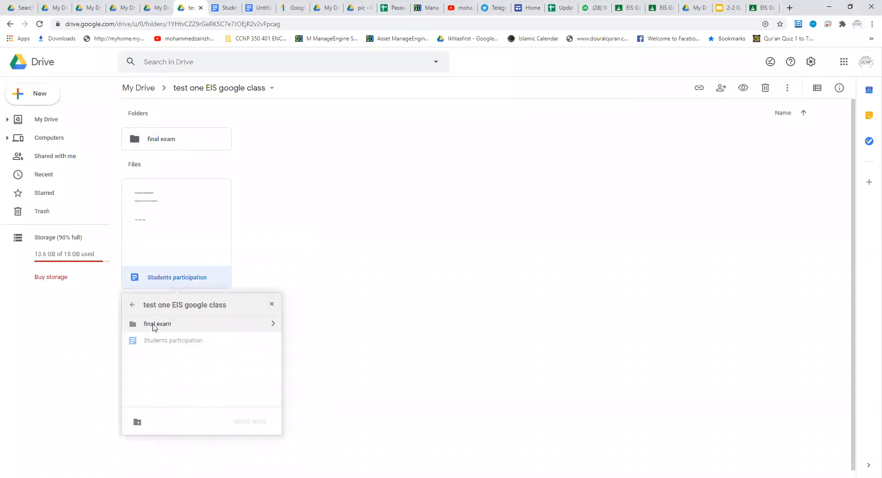
left_click(159, 325)
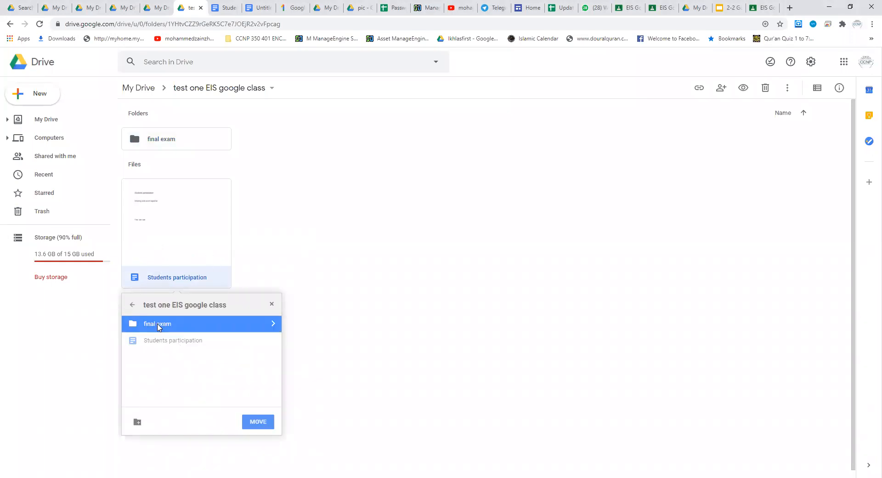
left_click(255, 425)
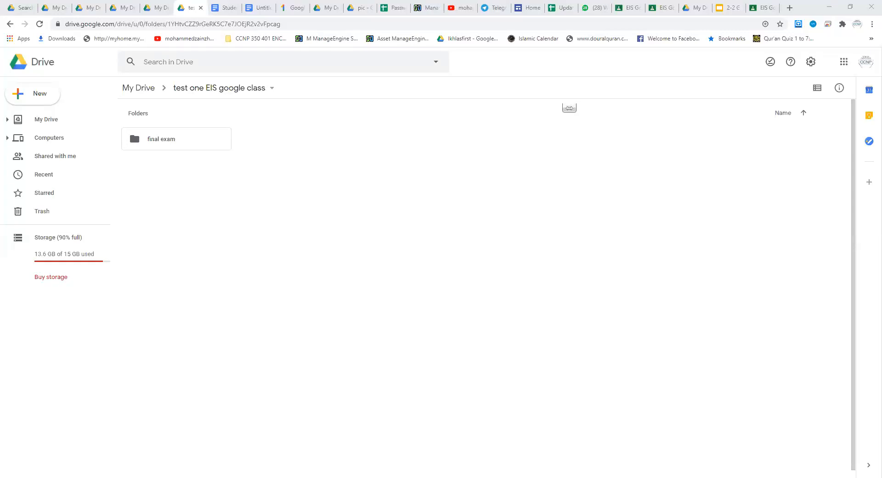
Step: Switch to the "2-2 Google class" presentation in Google Slides and go to the first "Google drive Questions" slide
left_click(729, 8)
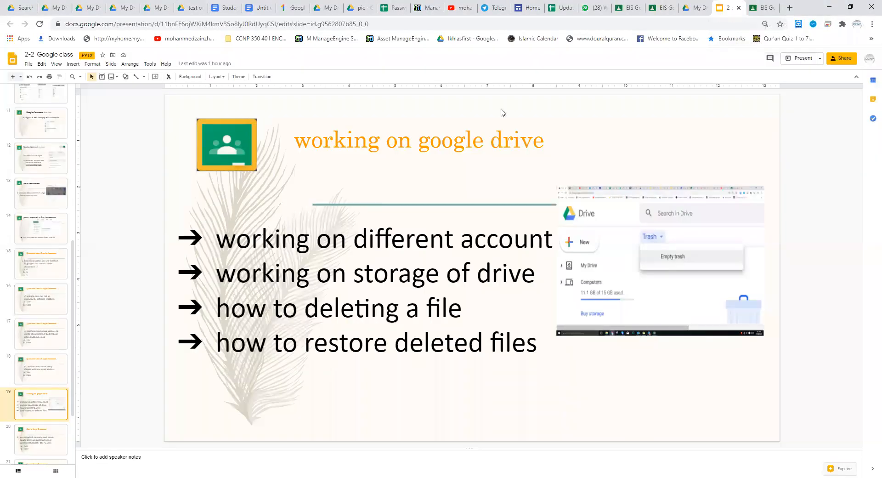
key("Down")
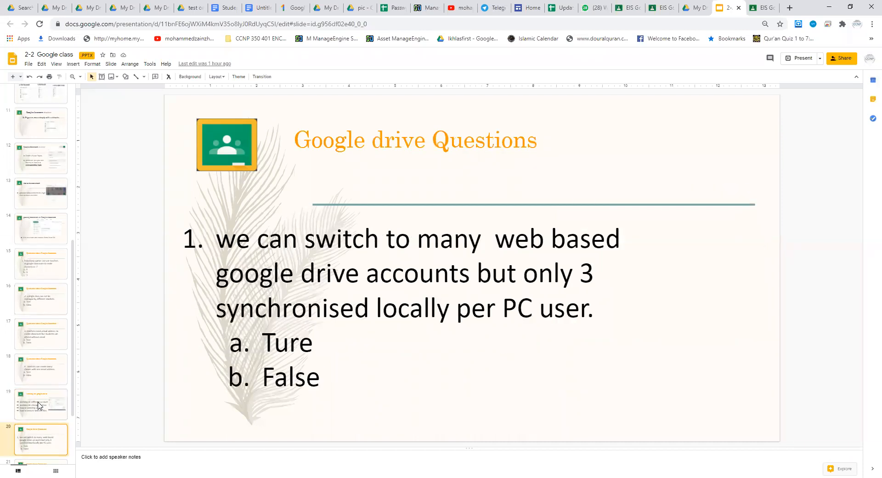
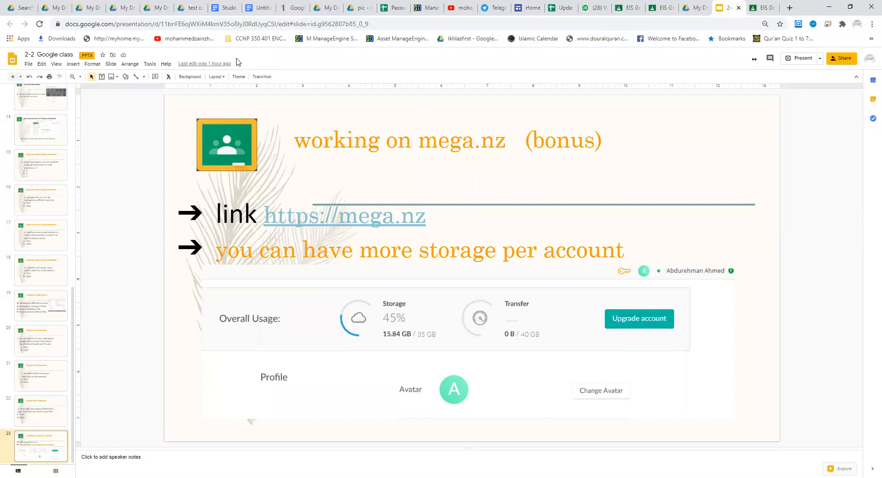
Step: Switch through My Drive to the EIS Google Class training stream and review the "Students participation" post
left_click(698, 8)
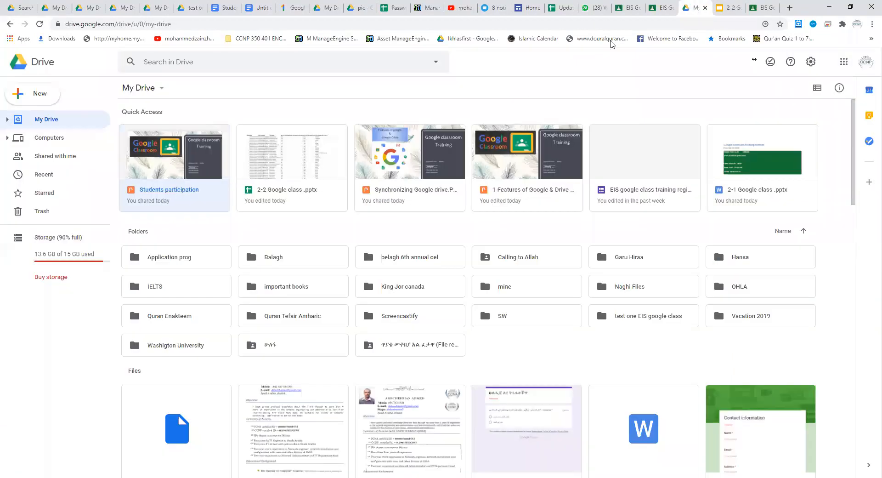
left_click(670, 9)
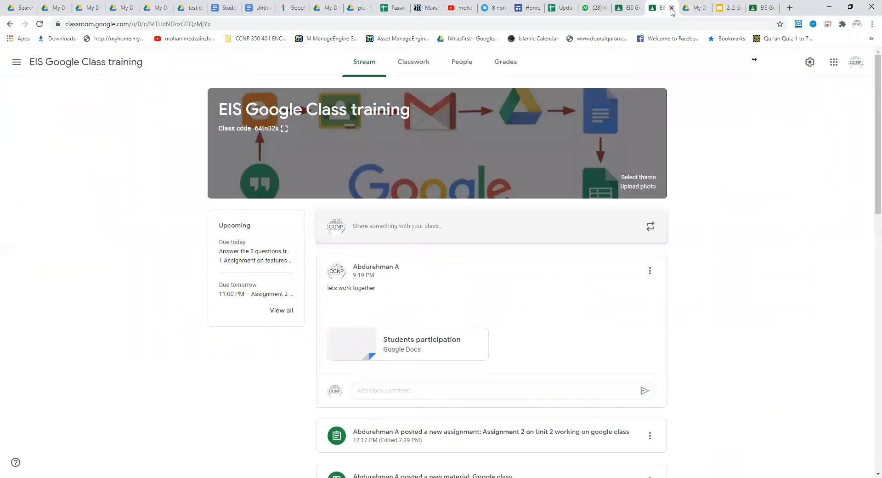
double_click(153, 187)
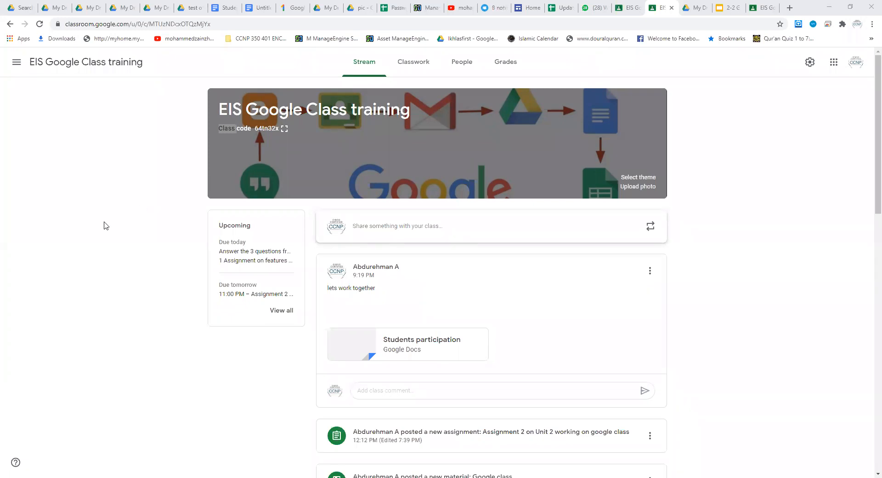
left_click(216, 145)
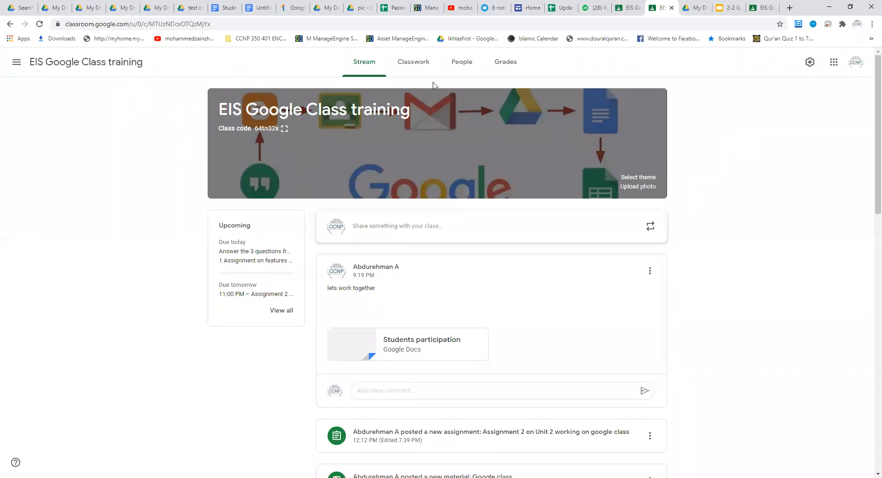
Step: Return to the "2-2 Google class" presentation and go back to the "Google classroom structure" slide on sorting by week, unit or topic
left_click(721, 9)
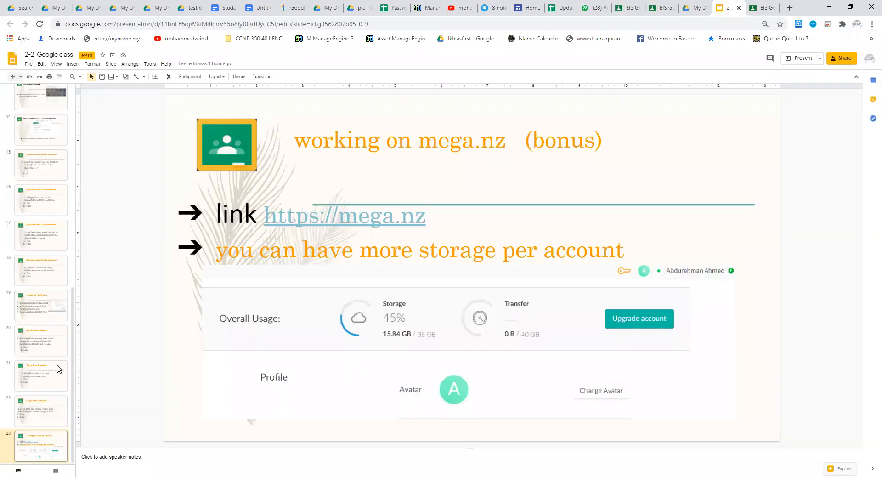
key("Up")
key("Up")
key("Up")
key("Up")
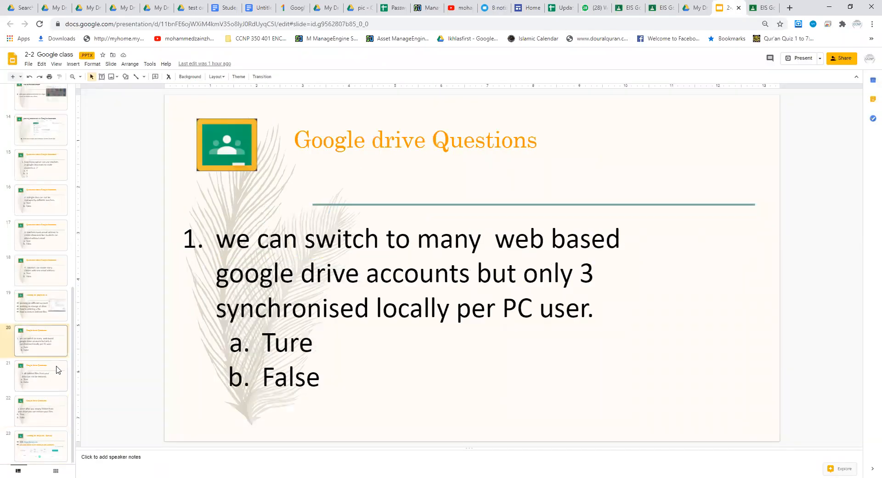
key("Up")
key("Up")
key("Up")
key("Up")
key("Up")
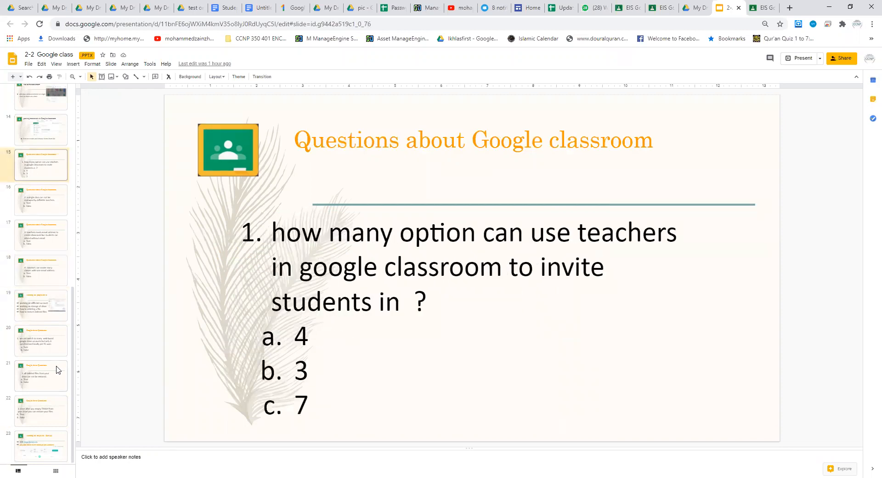
key("Up")
key("Up")
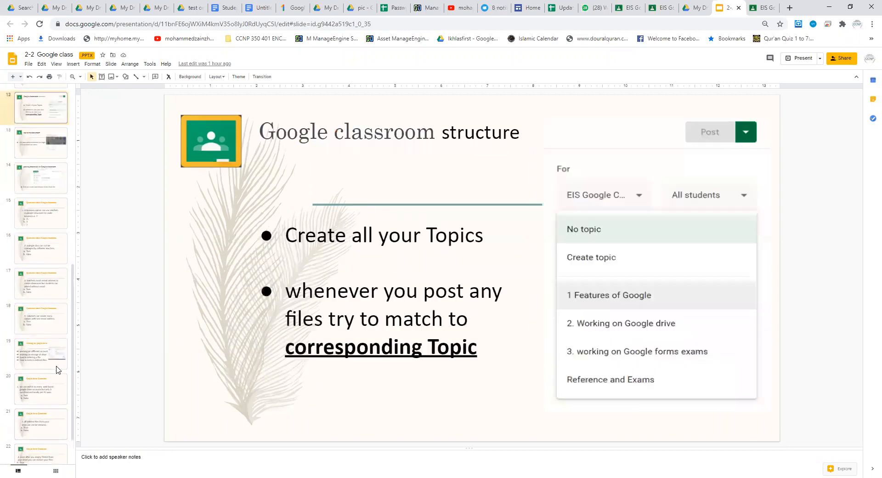
key("Up")
key("Up")
key("Up")
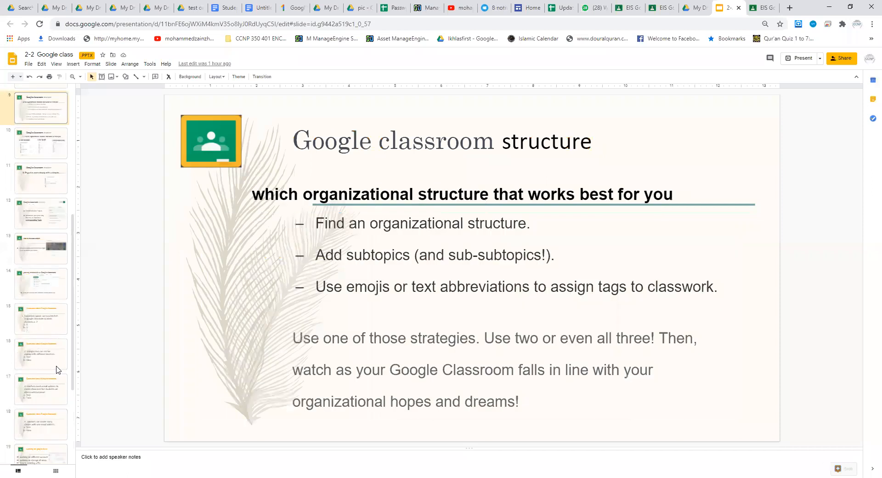
key("Down")
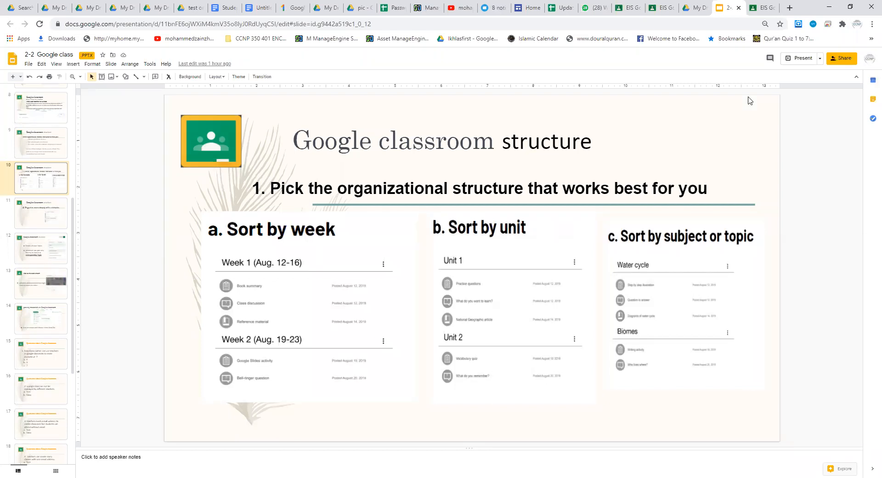
Step: Switch to the EIS Google Class training classwork and view its Unit 1, Unit 2, Unit 3 and "Reference and Exams" topics
left_click(760, 7)
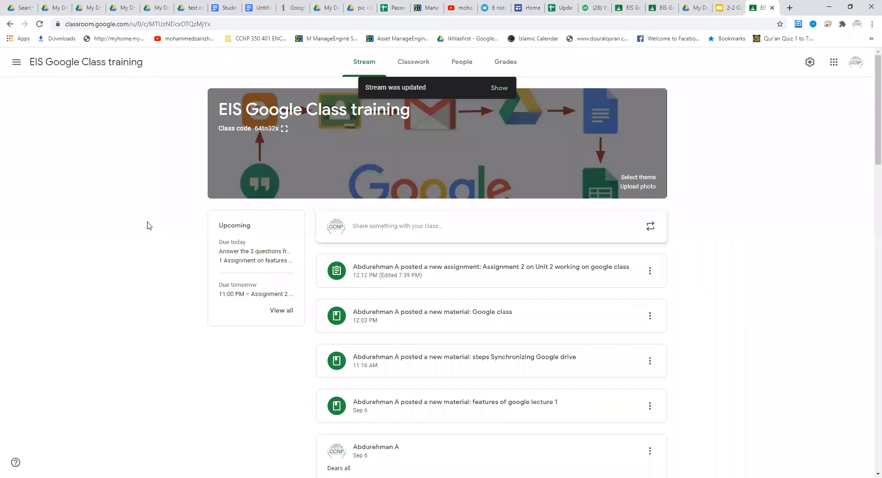
left_click(408, 67)
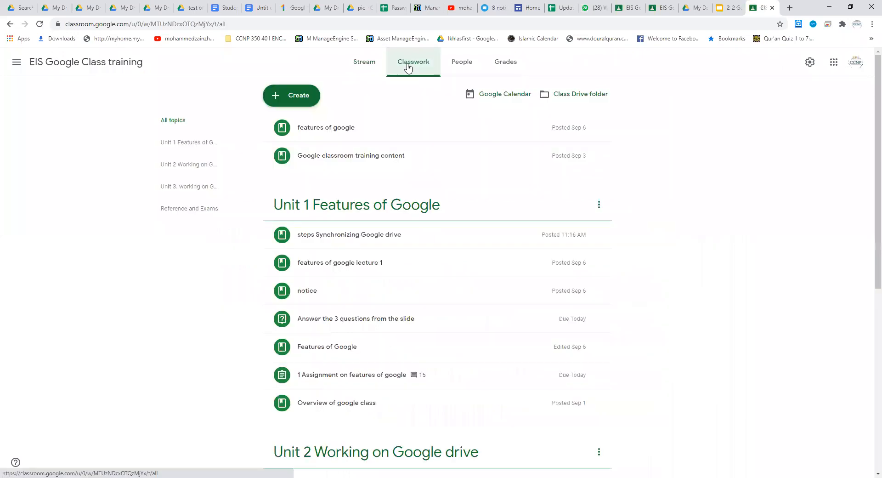
left_click(175, 145)
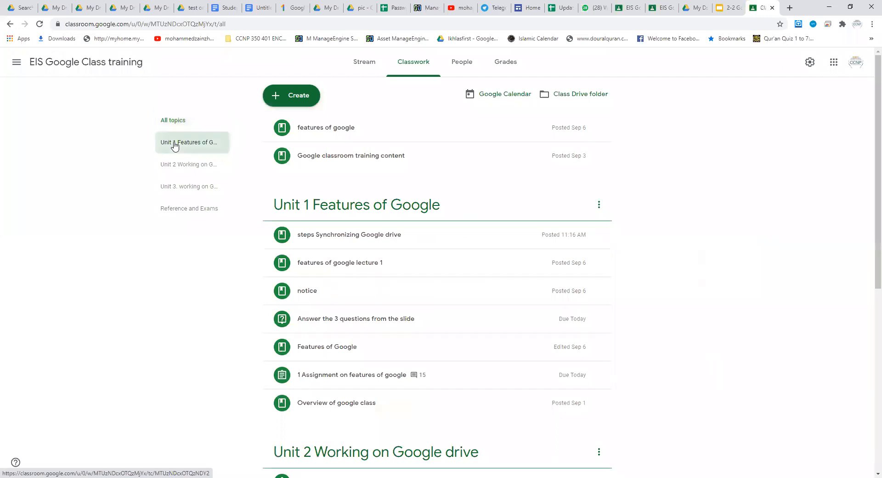
left_click(177, 168)
left_click(177, 189)
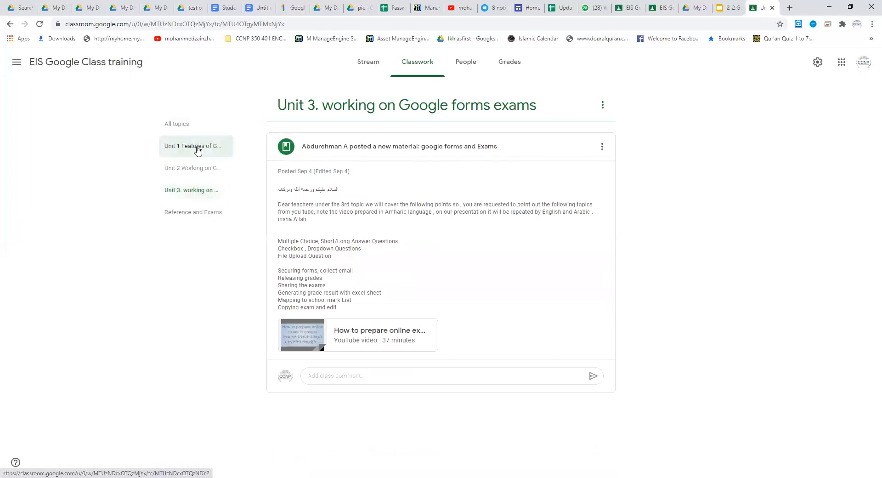
left_click(185, 214)
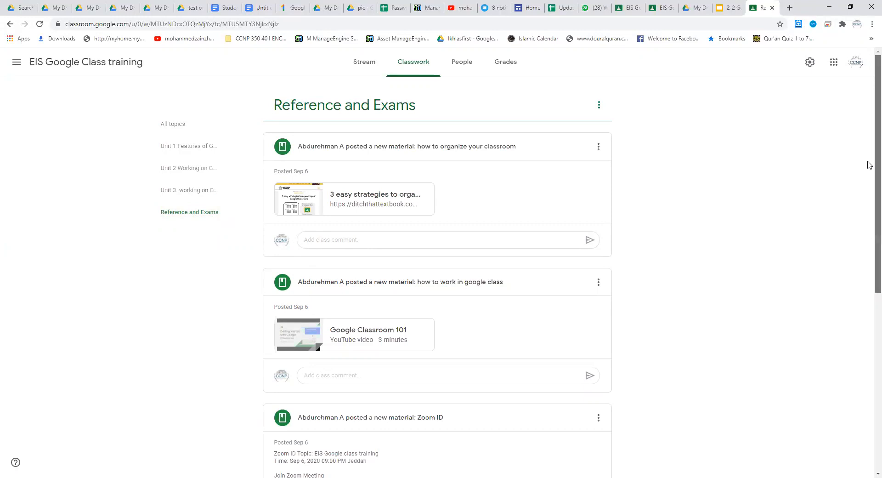
Step: Open the Telegram link from the "Books in Telegram channel" material in Telegram Desktop
scroll(869, 184, "down", 4)
scroll(862, 282, "down", 3)
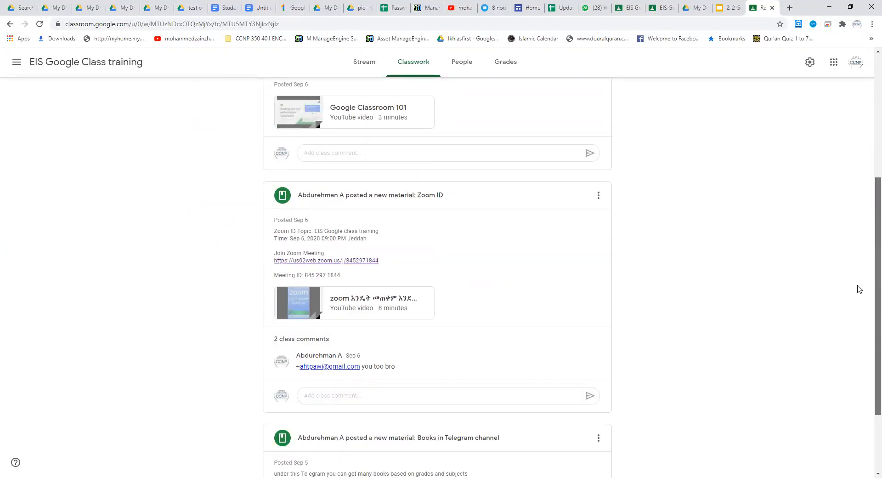
scroll(849, 345, "down", 1)
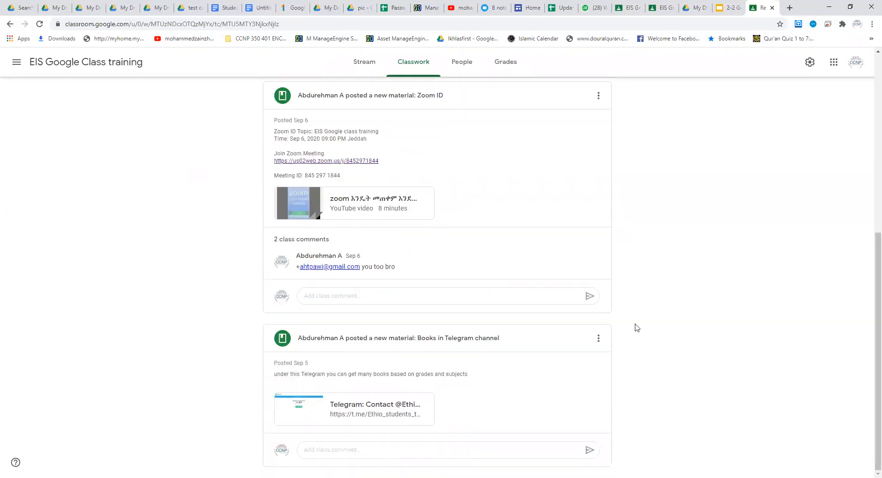
left_click(368, 409)
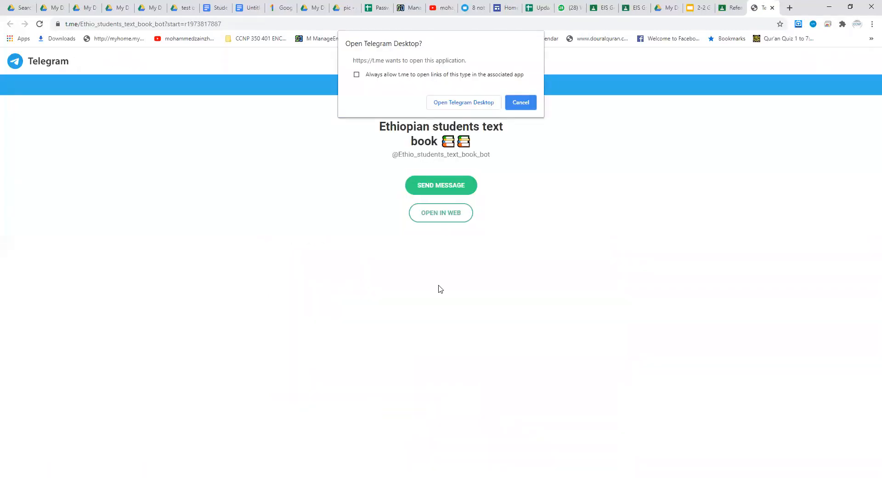
left_click(455, 102)
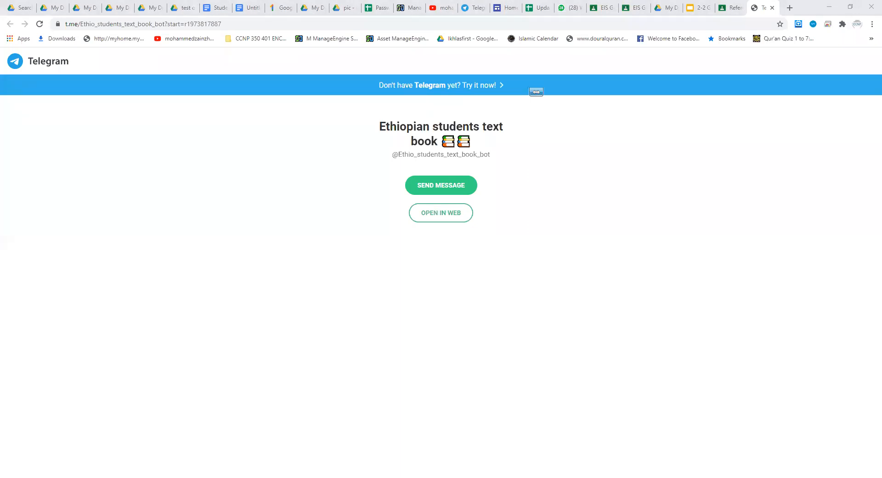
Step: Return to Google Classroom, show the classwork for all topics and display the types of items that can be created
left_click(732, 8)
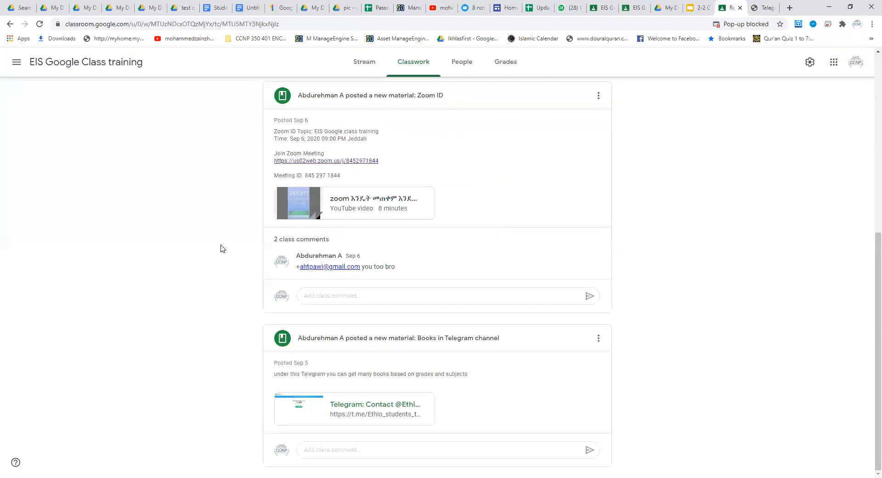
scroll(197, 274, "up", 1)
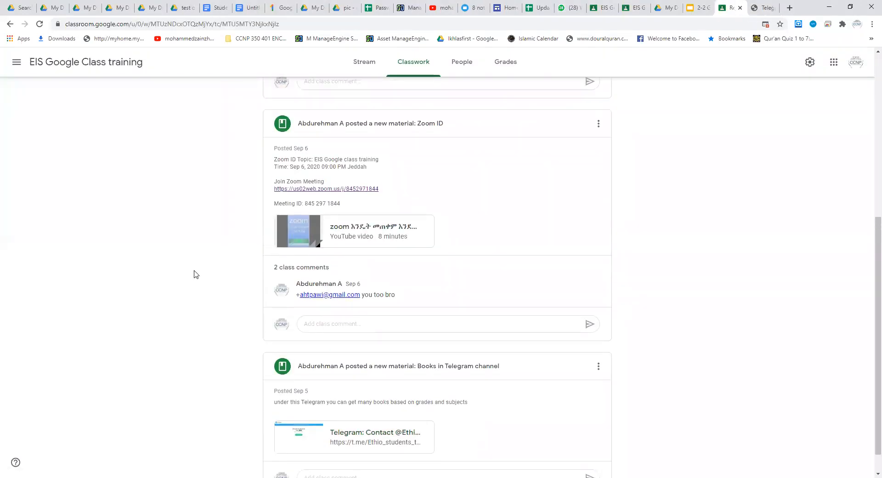
scroll(197, 274, "up", 6)
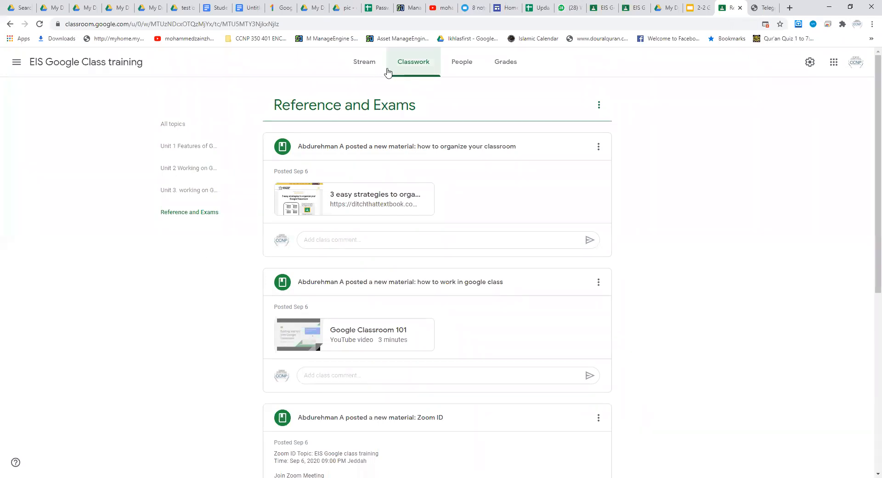
left_click(413, 70)
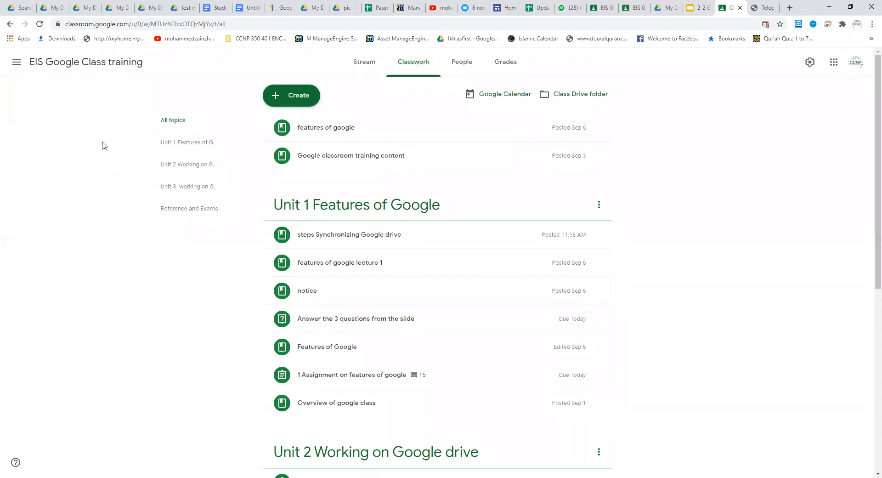
left_click(295, 101)
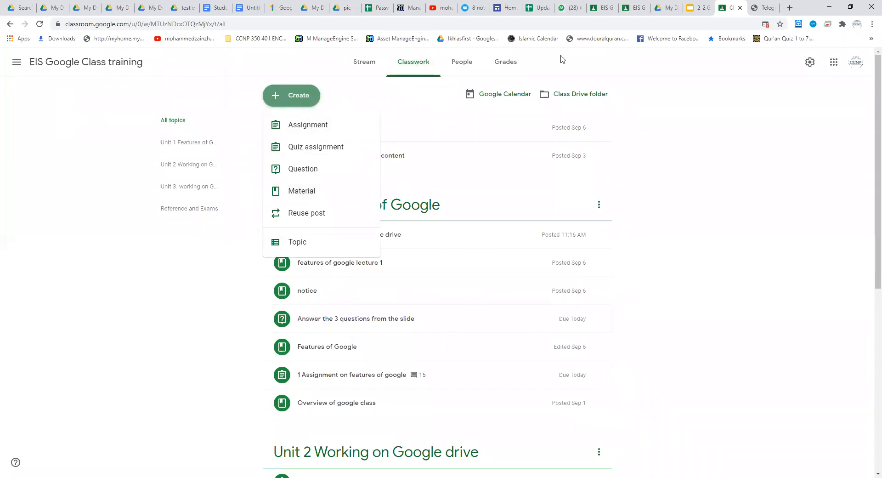
Step: Switch to the "2-2 Google class" presentation and select the whole question text with its answers on the first "Google drive Questions" slide
left_click(697, 10)
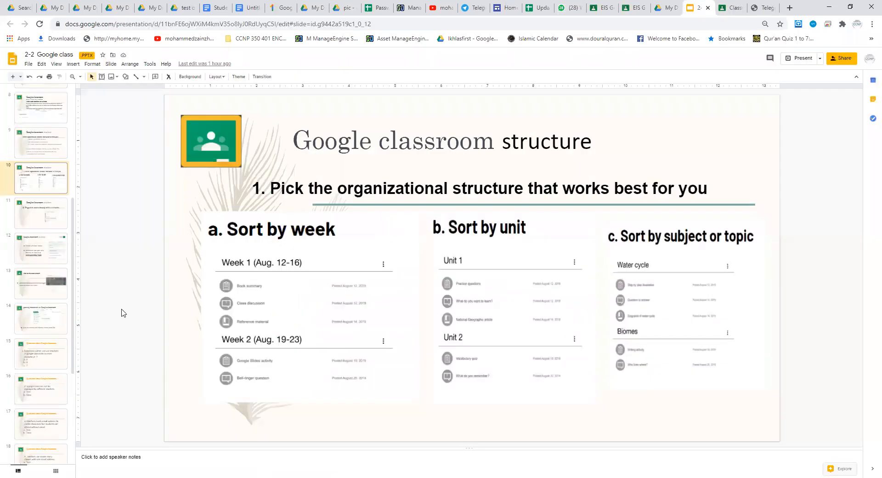
left_click(32, 425)
key("Down")
key("Down")
key("Down")
key("Down")
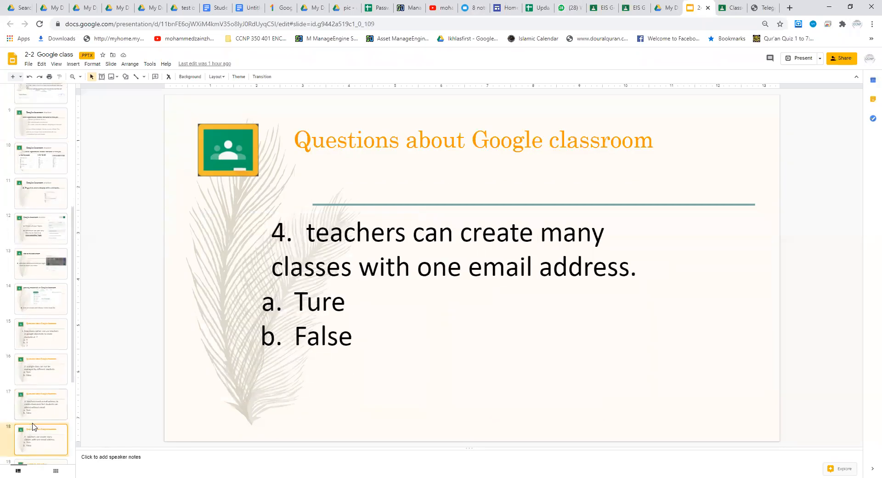
key("Down")
key("Down")
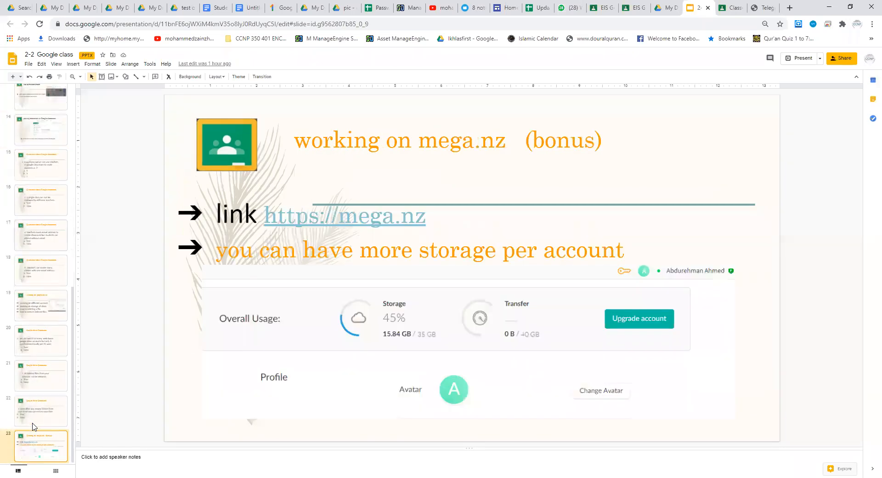
key("Up")
key("Up")
key("Up")
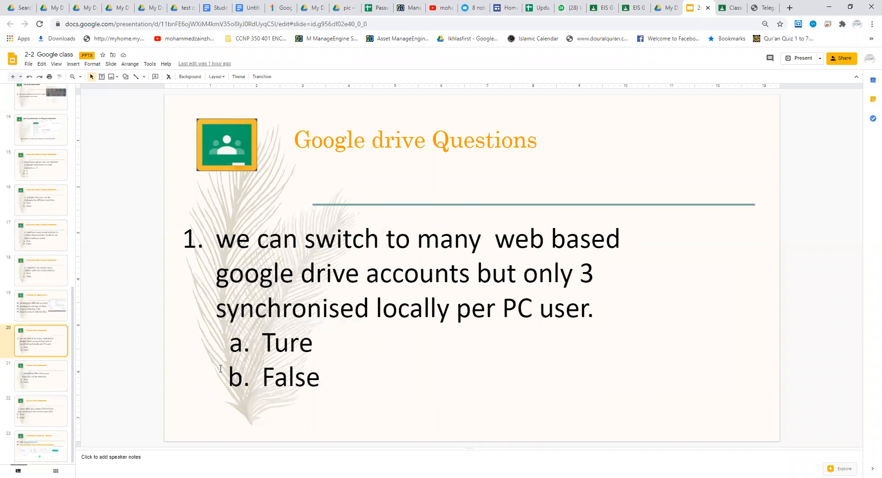
left_click(325, 383)
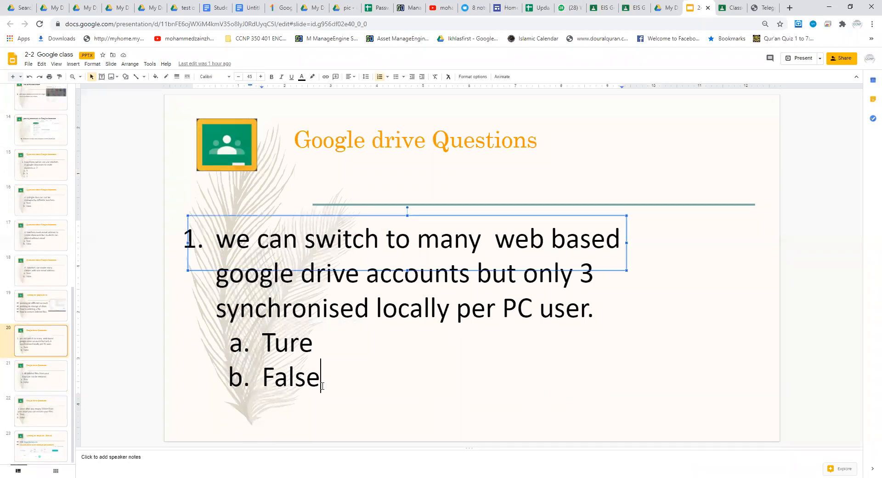
key("ctrl+a")
key("ctrl+c")
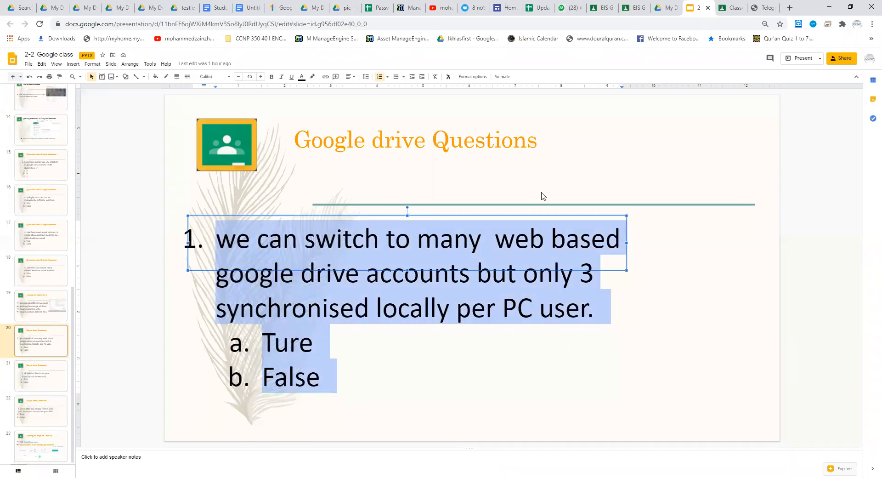
Step: Return to the EIS Google Class training classwork and start a new assignment titled "Ass 2 under unit two"
left_click(734, 6)
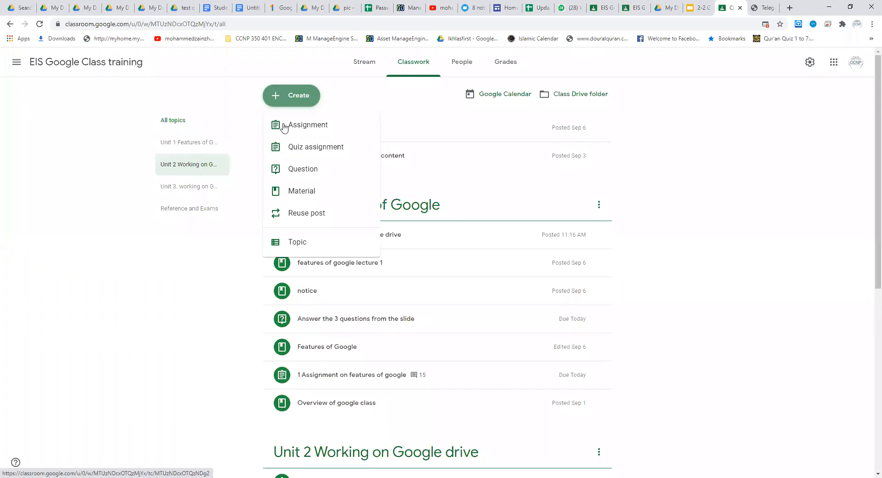
left_click(303, 99)
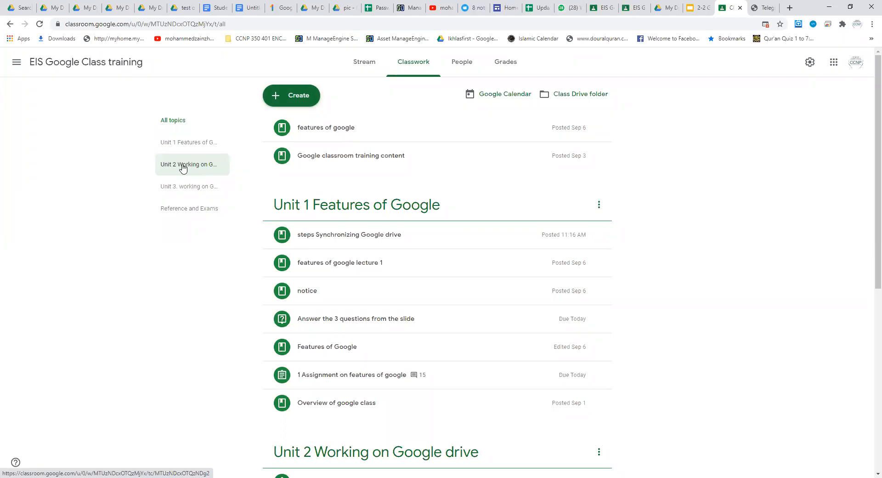
left_click(303, 98)
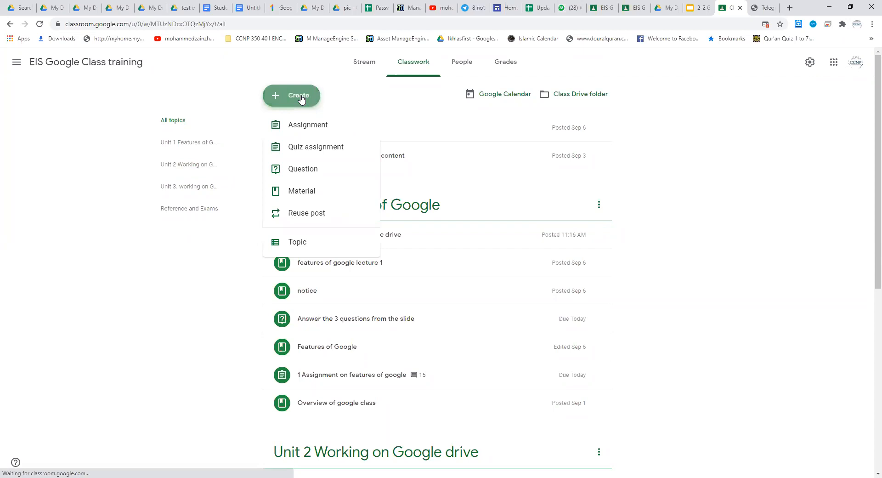
left_click(295, 127)
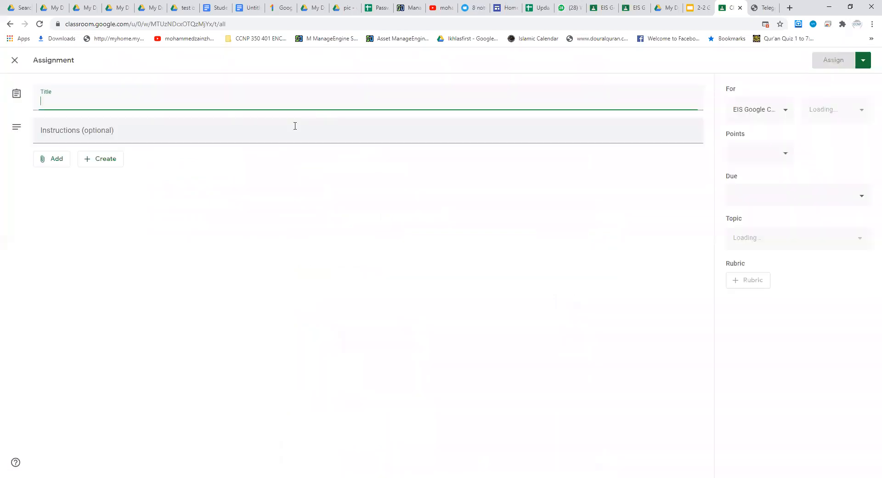
type("Ass")
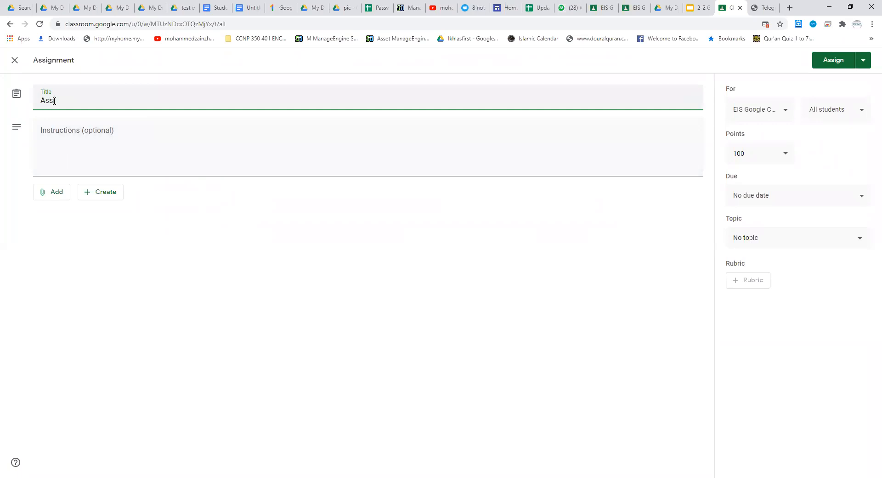
type("2 under unit two")
left_click(55, 100)
Step: Paste the copied Google Drive question into the assignment instructions and label its two answers "A)" and "B)"
left_click(54, 132)
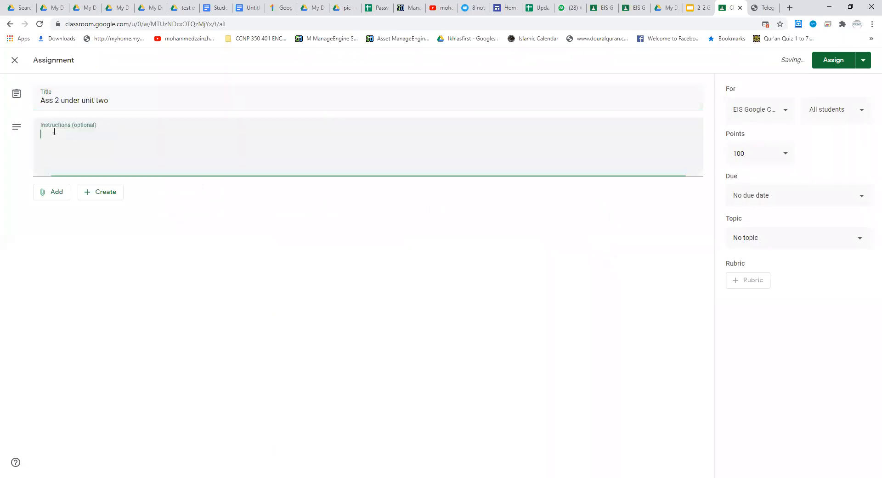
key("ctrl+v")
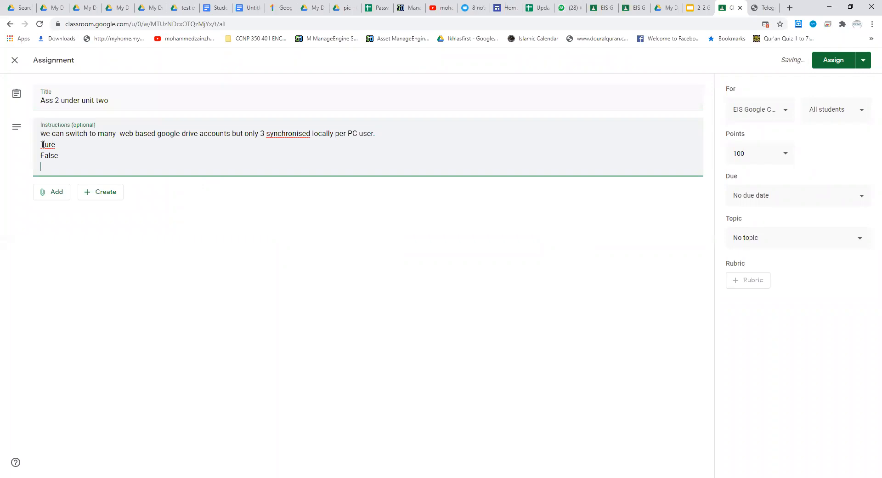
left_click(43, 144)
type("A) Ture ")
type("B)")
Step: Examine the attachment sources and the new file types offered for the assignment
left_click(58, 196)
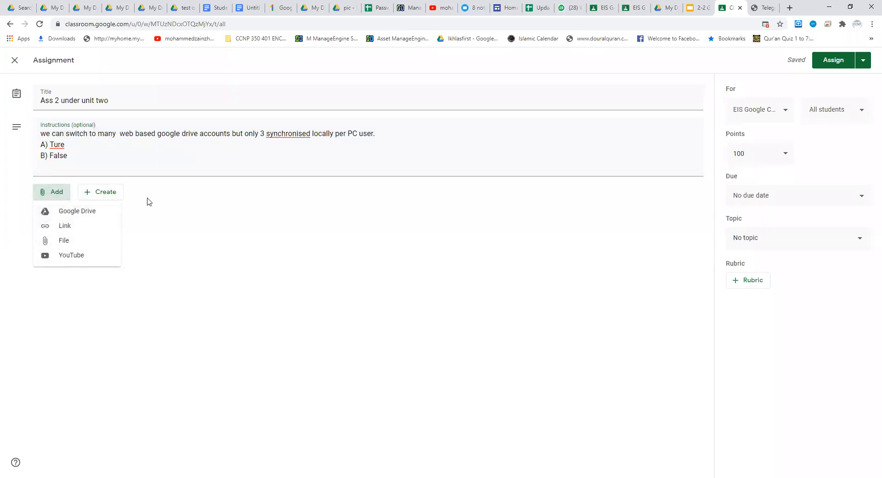
left_click(163, 203)
left_click(101, 194)
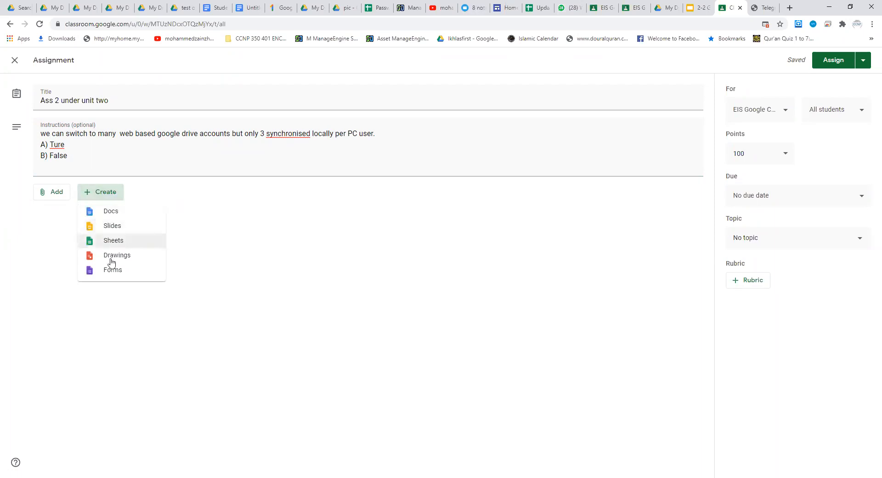
double_click(114, 304)
left_click(85, 155)
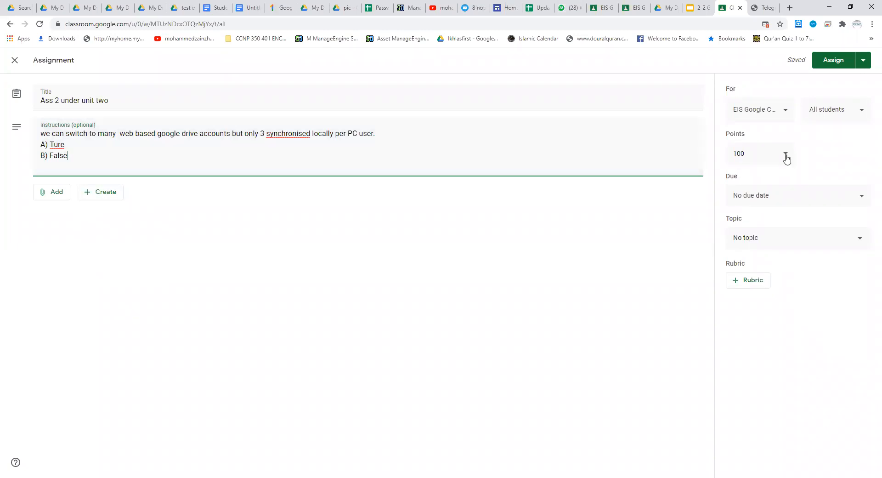
Step: Set the assignment's points to 10
left_click(753, 153)
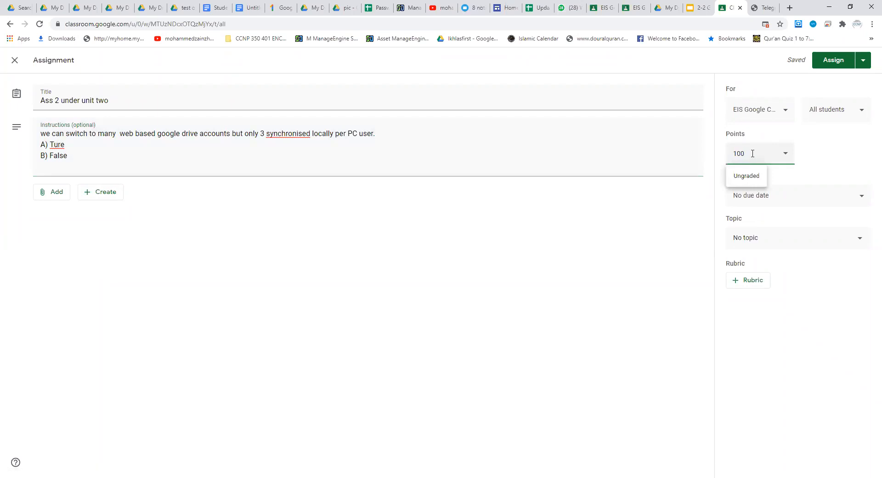
key("BackSpace")
key("BackSpace")
key("BackSpace")
type("10")
left_click(691, 228)
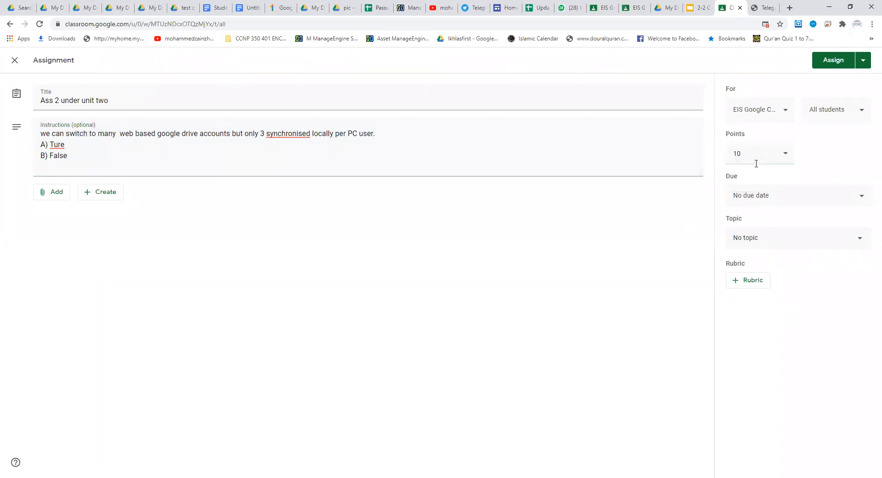
Step: Set the assignment's due date to Sep 9, 2020, without a due time
left_click(784, 197)
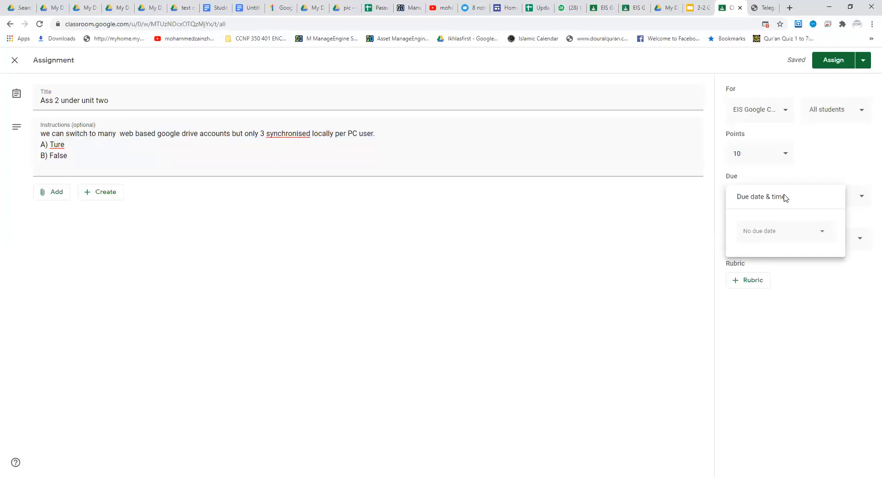
left_click(678, 228)
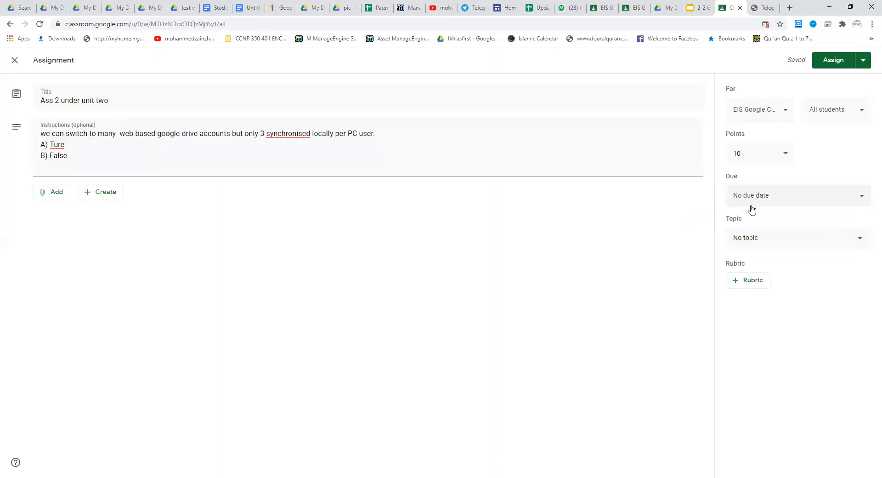
left_click(816, 199)
left_click(779, 233)
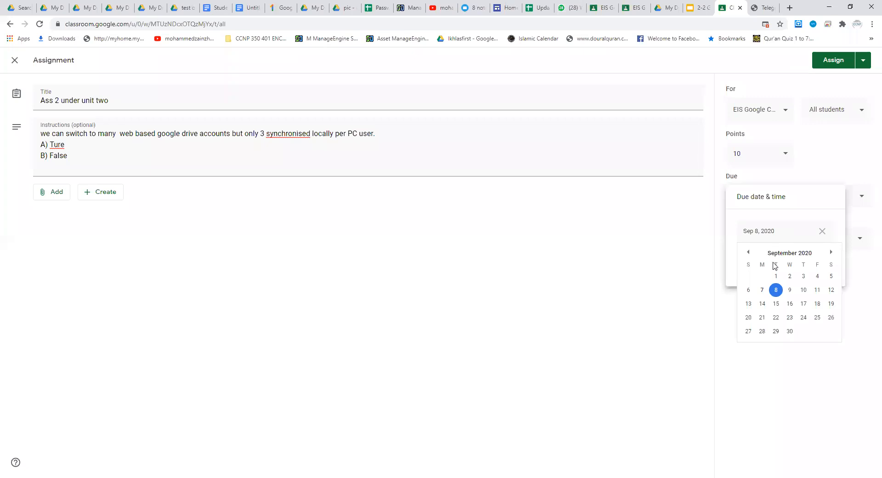
left_click(790, 290)
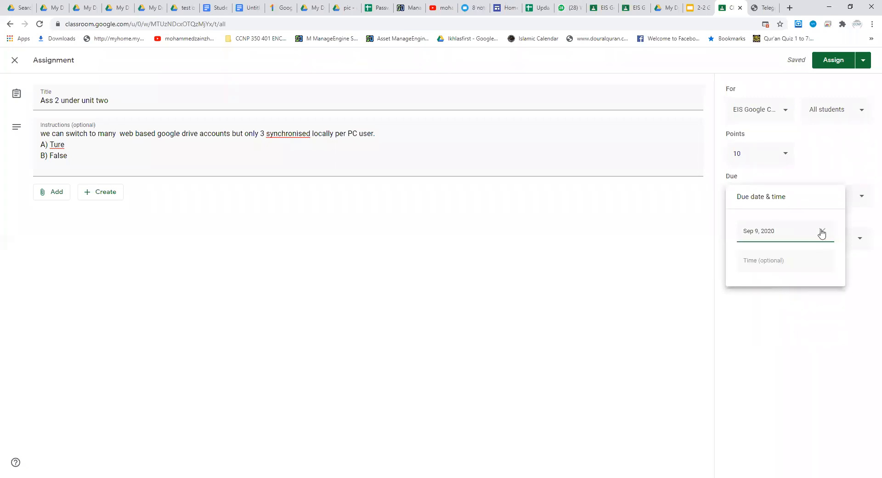
left_click(656, 272)
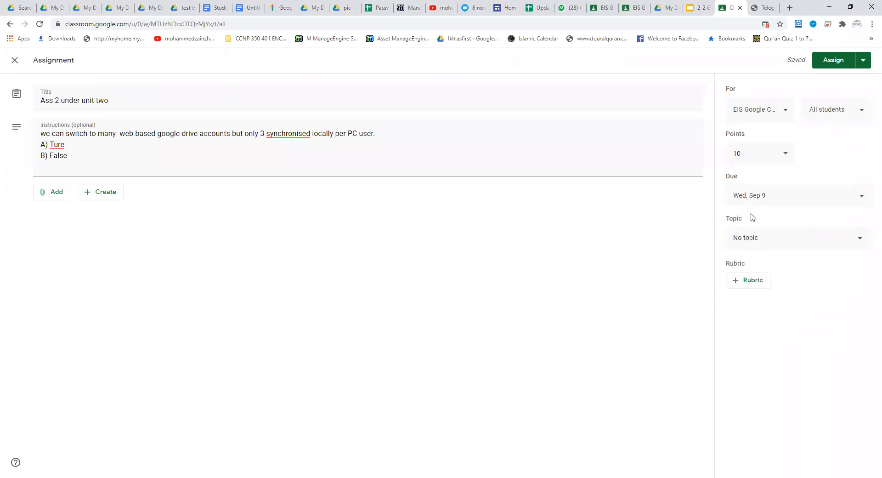
Step: File the assignment under the topic "Unit 2 Working on Google drive" and assign it to the class
left_click(758, 240)
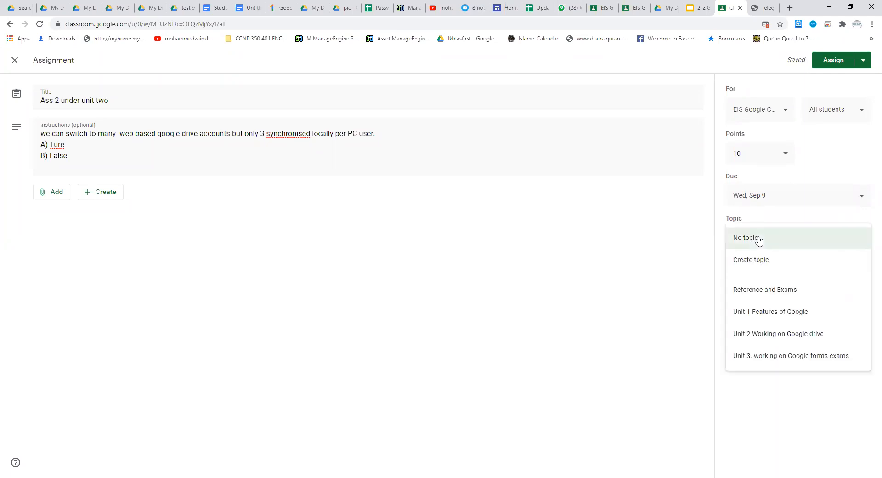
left_click(756, 232)
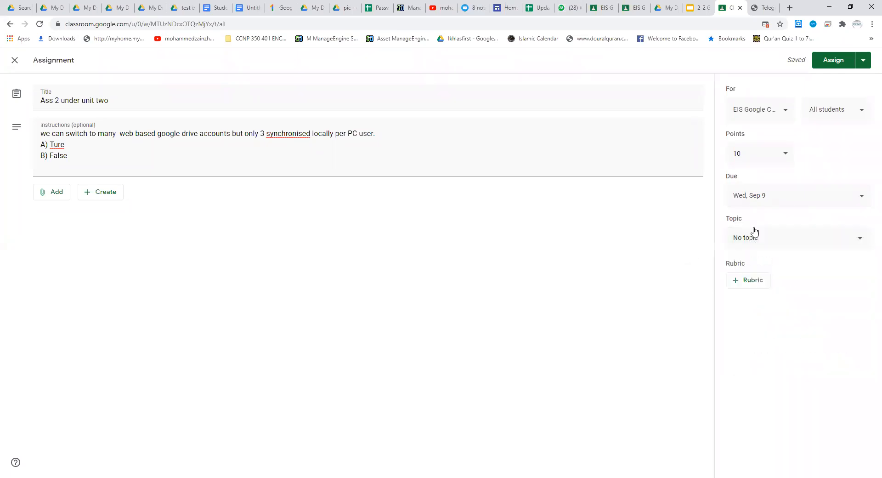
left_click(774, 241)
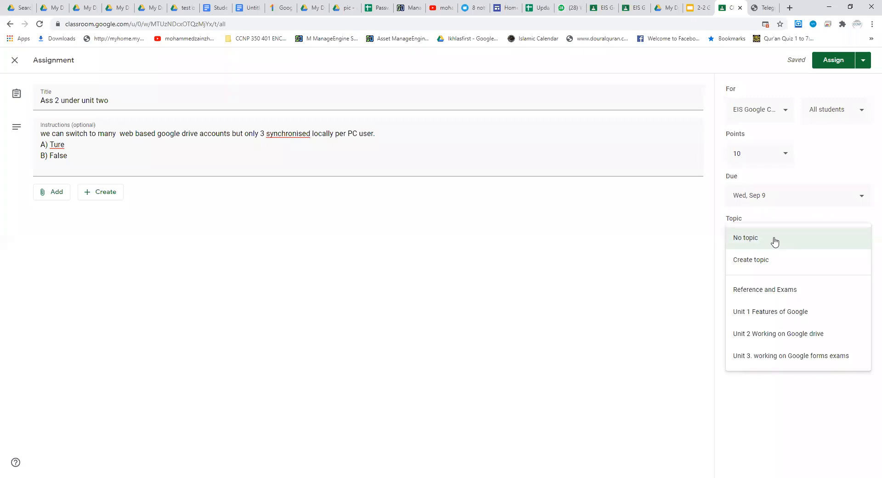
left_click(775, 335)
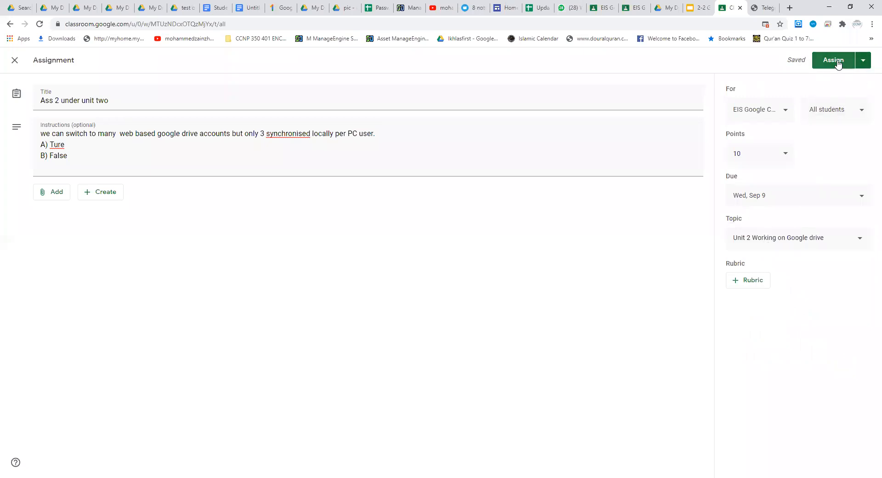
left_click(863, 60)
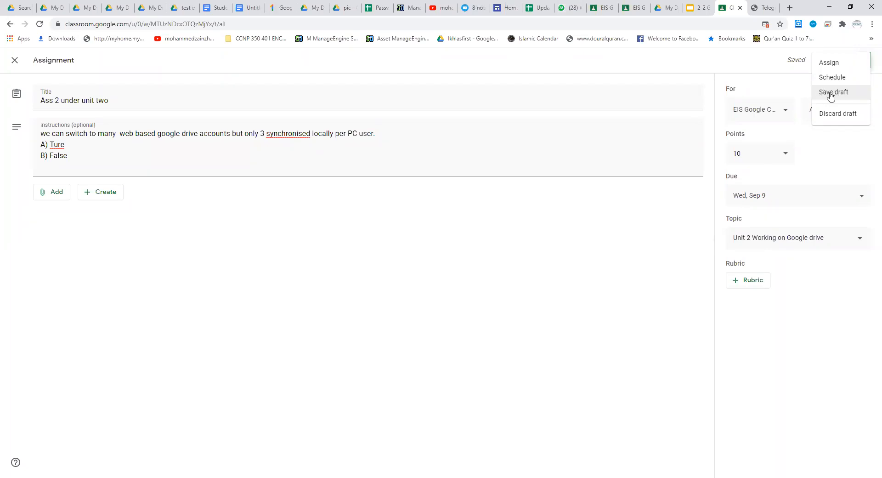
left_click(831, 67)
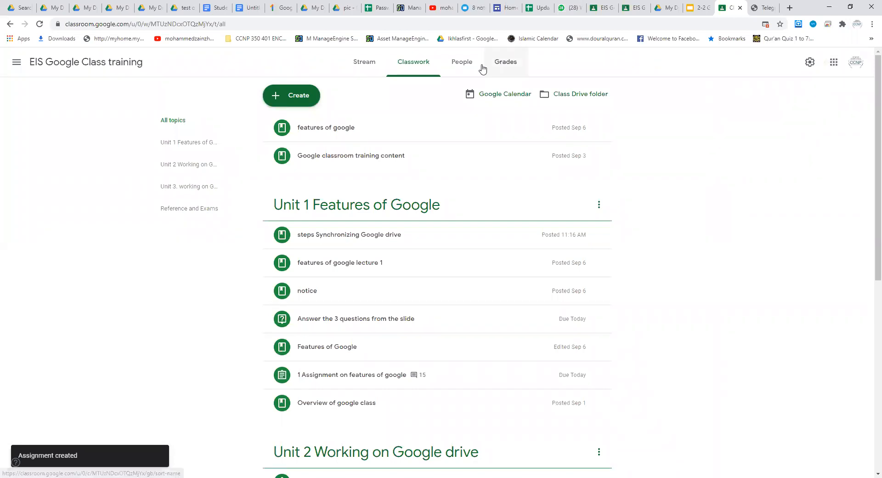
Step: Review the posted assignment in the Unit 2 topic, including its question text, and view the Unit 3 topic
left_click(188, 169)
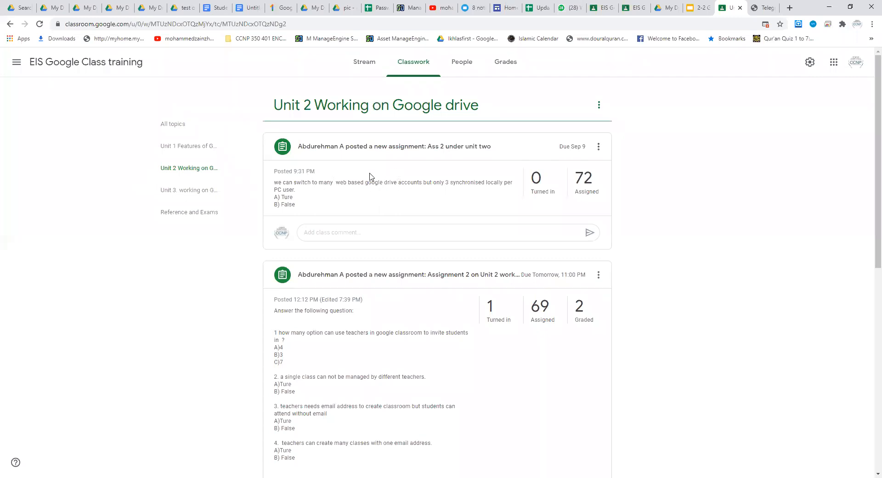
left_click_drag(296, 205, 274, 173)
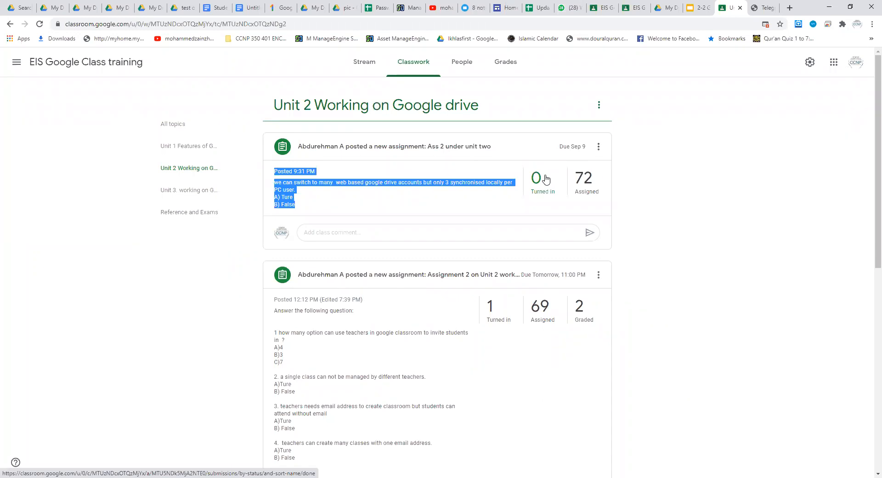
left_click(660, 187)
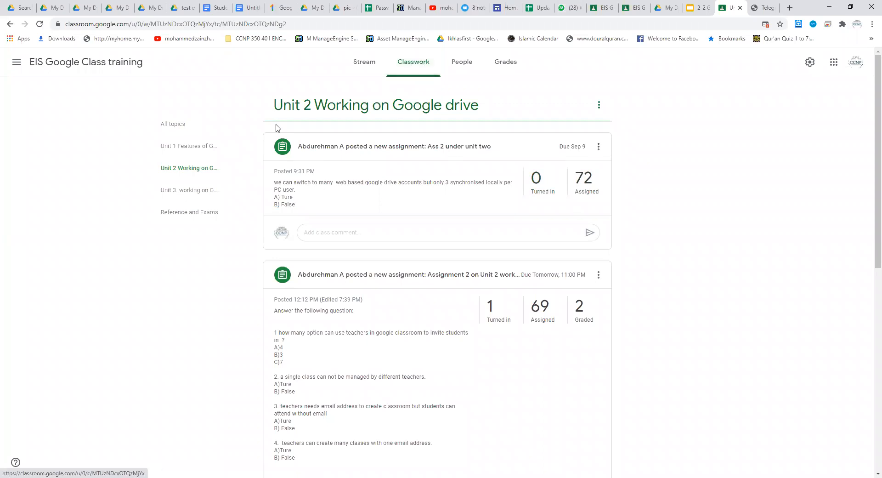
left_click(181, 193)
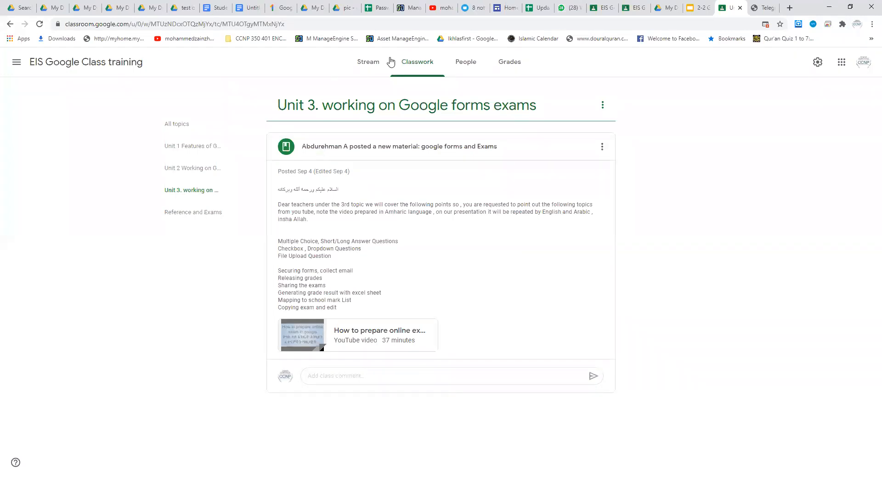
Step: Return to the full classwork list and create a material titled "unit 3 google form"
left_click(414, 67)
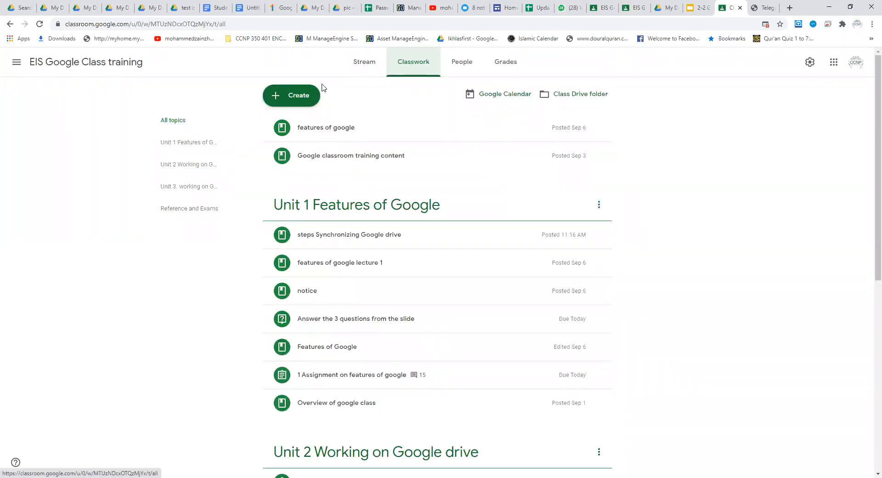
left_click(300, 97)
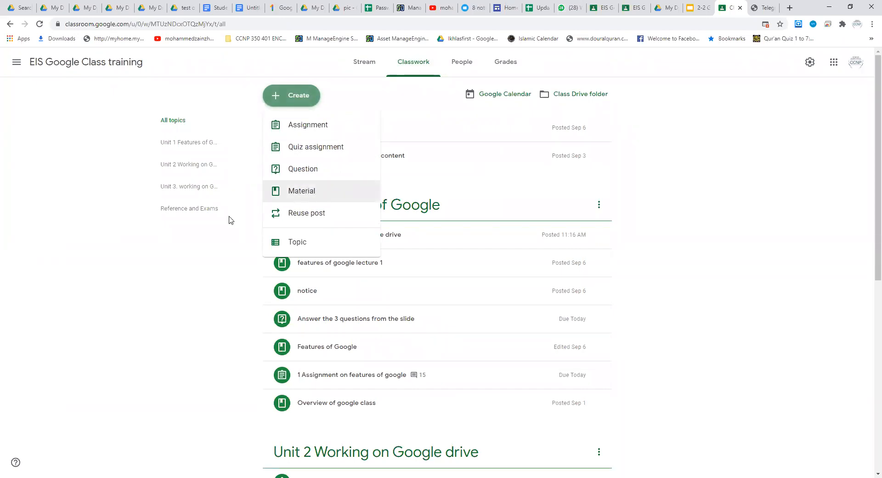
left_click(307, 193)
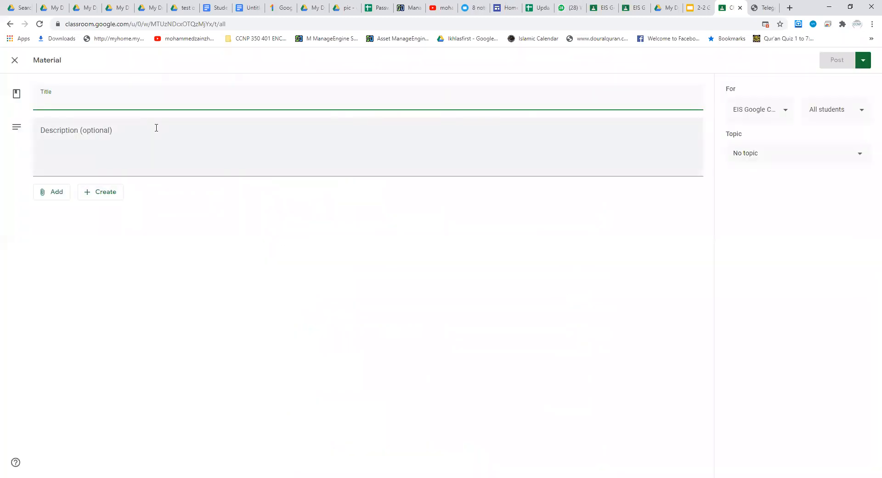
type("unit 3 google form")
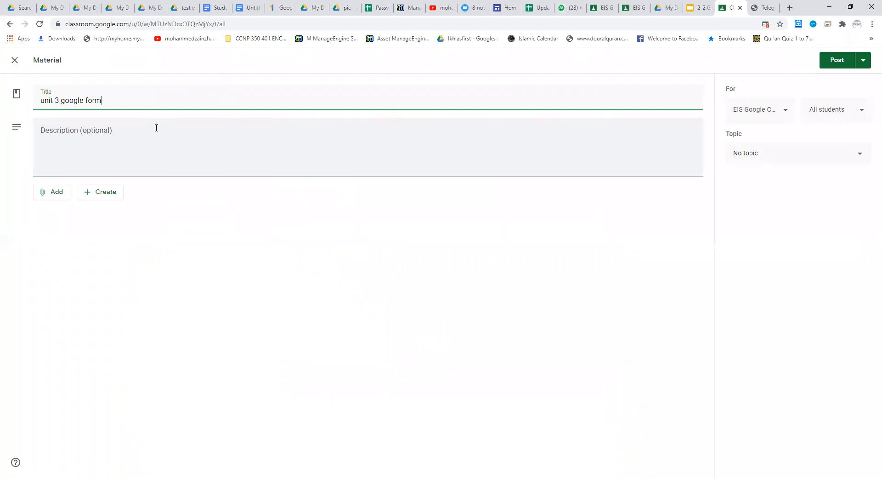
Step: Browse the Drive attachment picker through Balagh, Classroom and EIS Google Class training to the Unit 3 folder
left_click(118, 129)
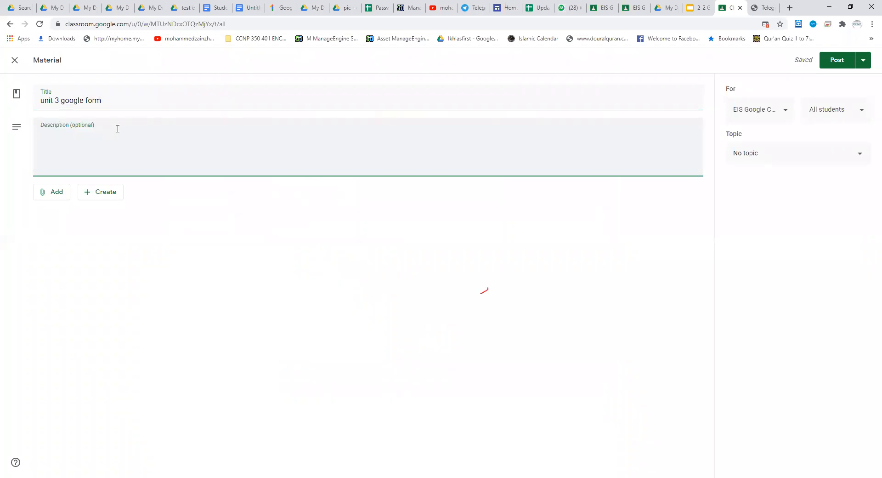
left_click(56, 197)
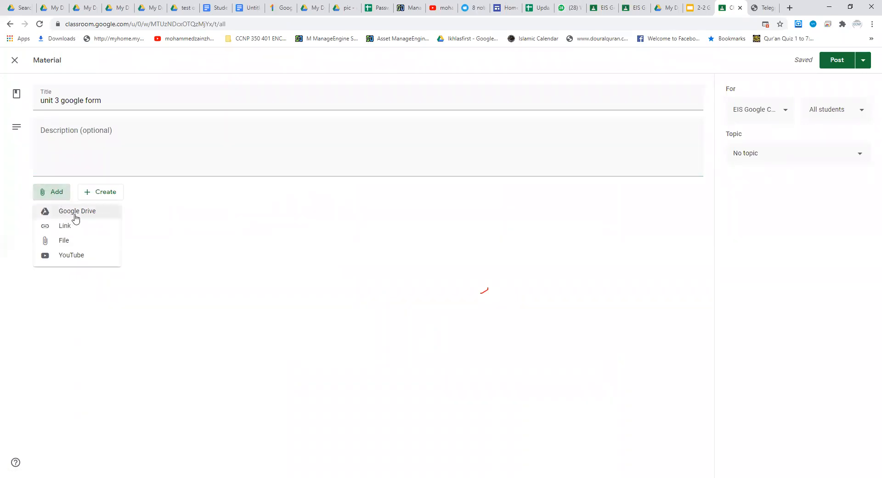
left_click(66, 241)
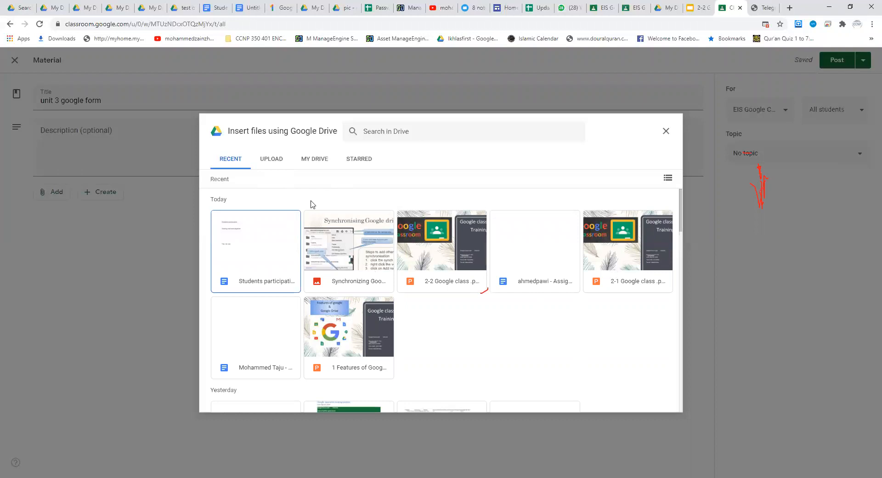
left_click(274, 160)
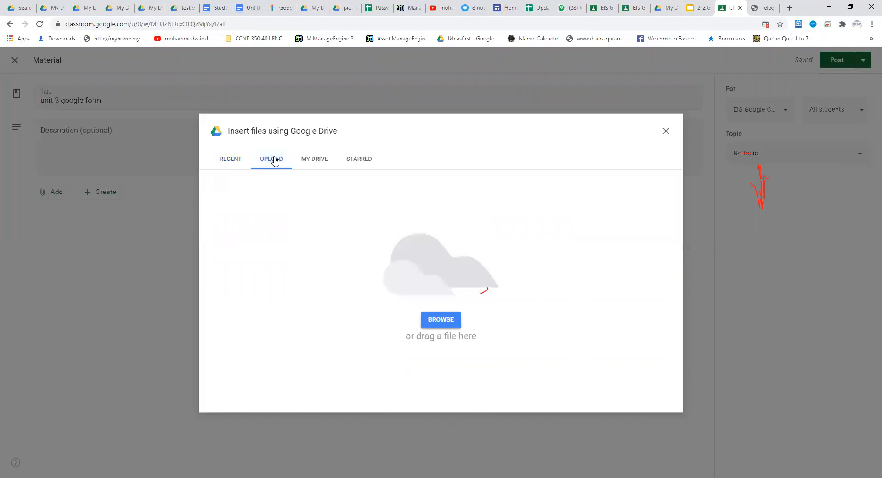
left_click(316, 160)
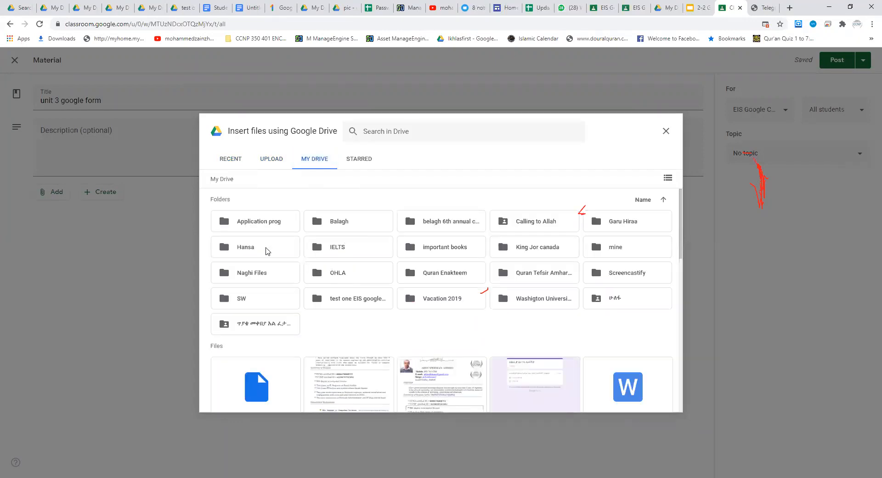
double_click(346, 227)
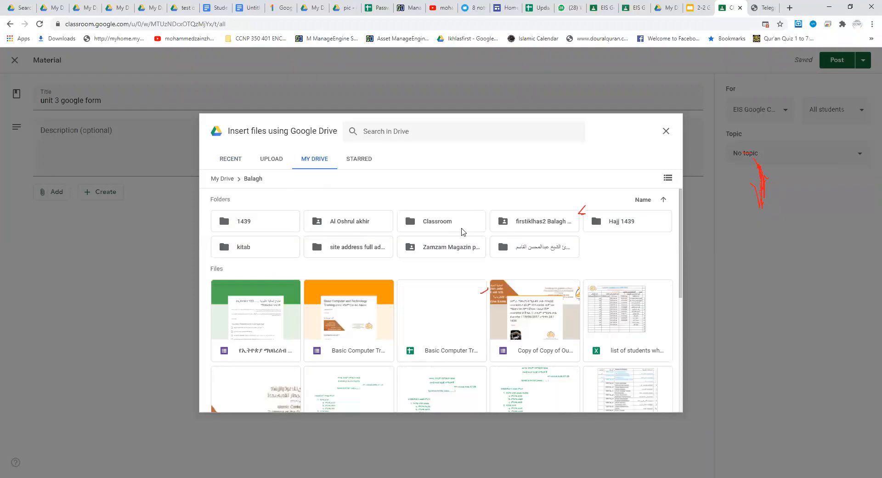
double_click(433, 221)
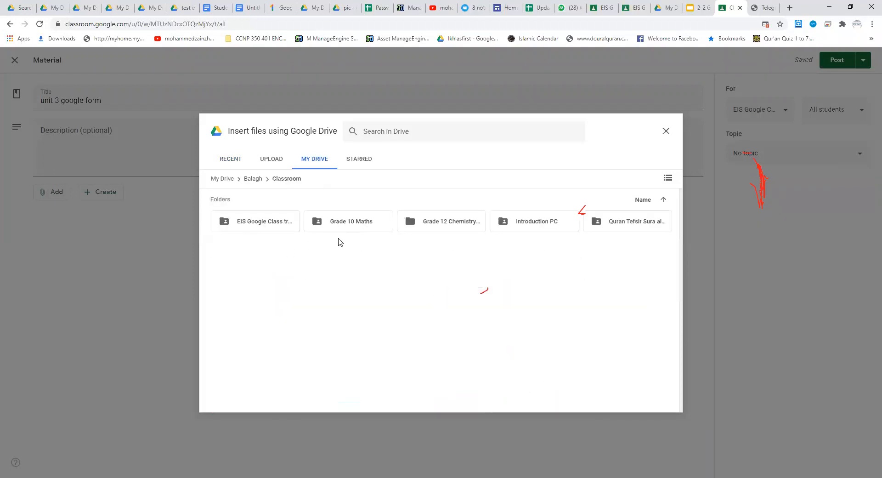
double_click(249, 220)
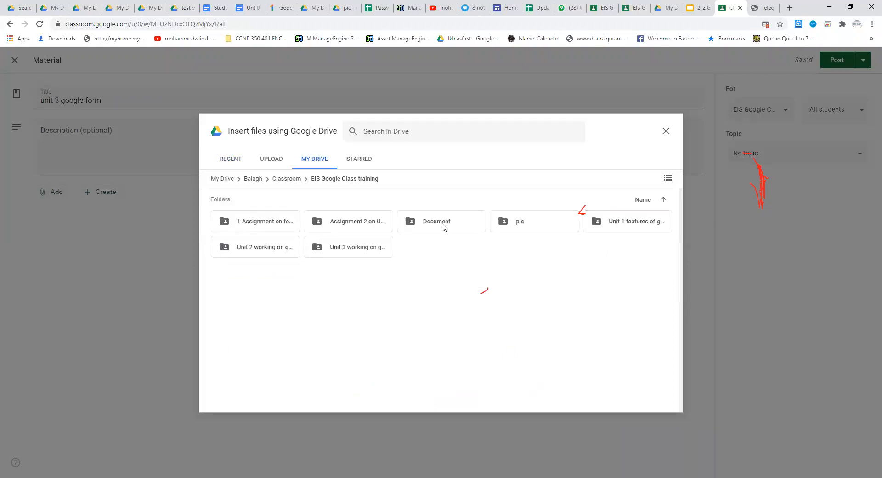
left_click(261, 249)
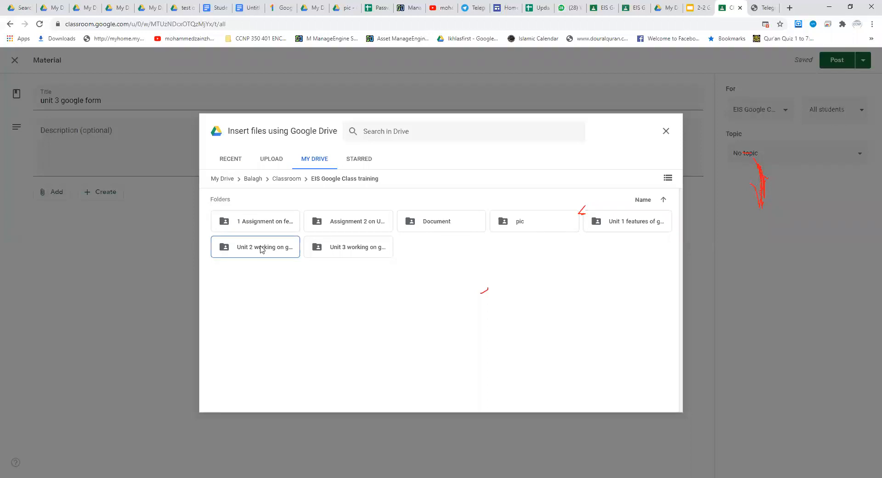
double_click(352, 252)
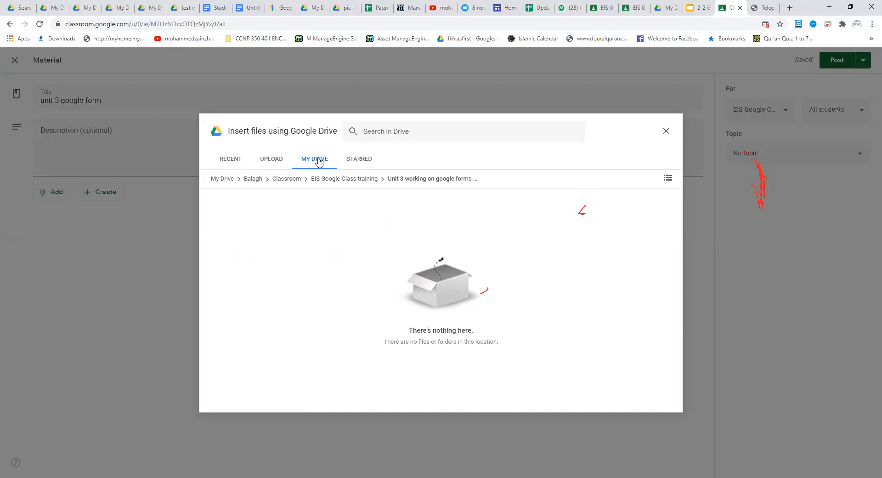
Step: Attach "Synchronizing Google drive.PNG" from the class's pic folder to the material
left_click(364, 180)
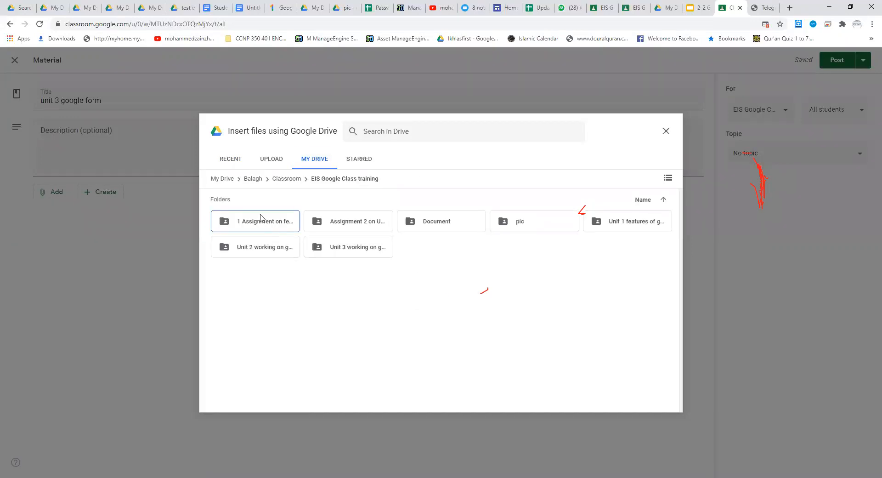
double_click(530, 224)
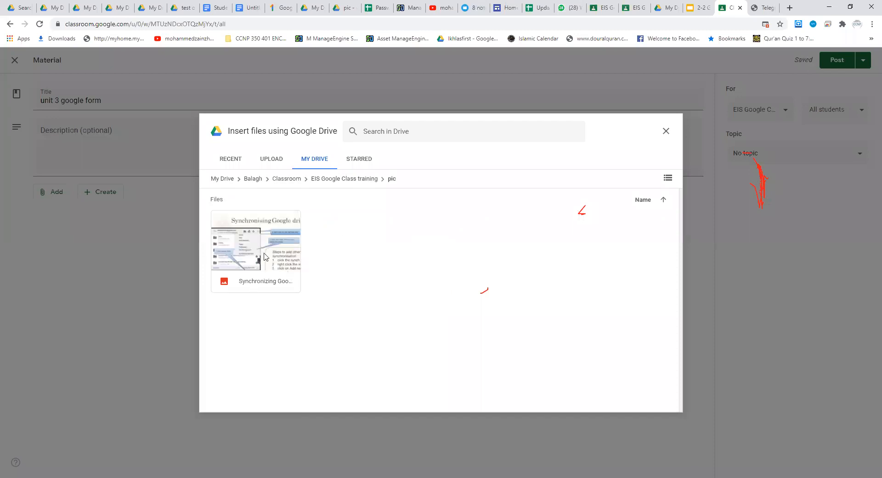
left_click(265, 254)
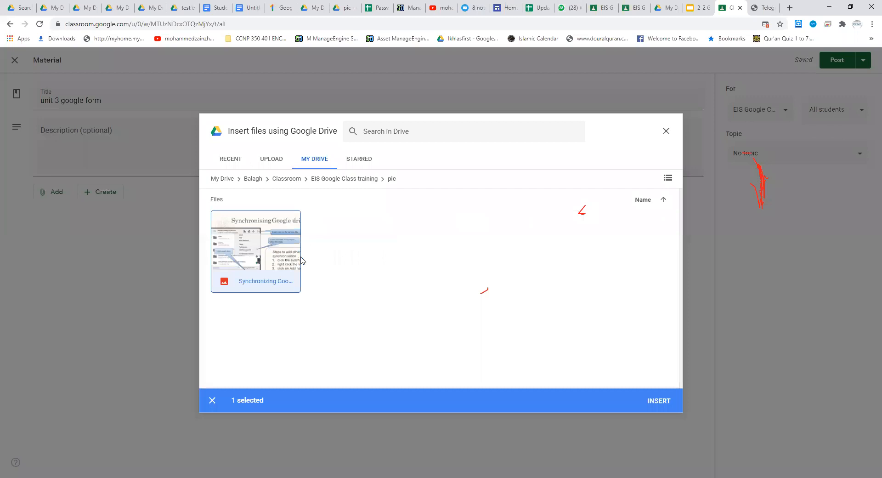
left_click(653, 403)
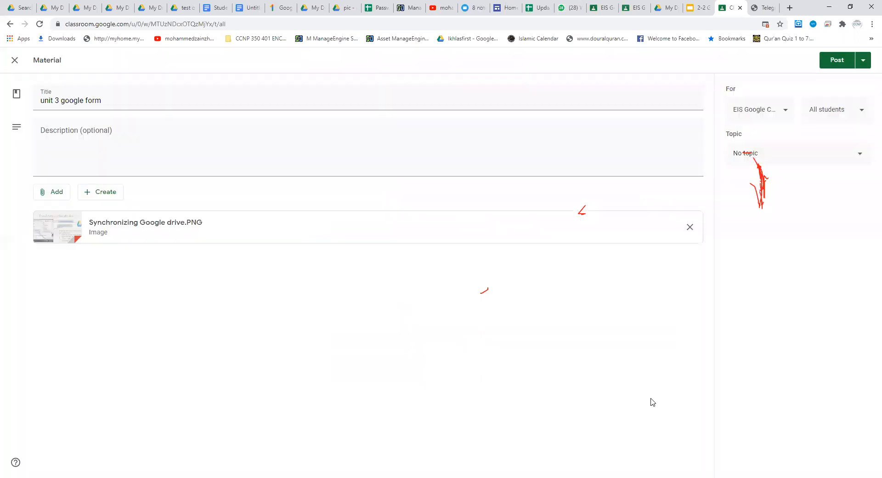
Step: Remove the attached image from the "unit 3 google form" material
left_click(61, 131)
type("s")
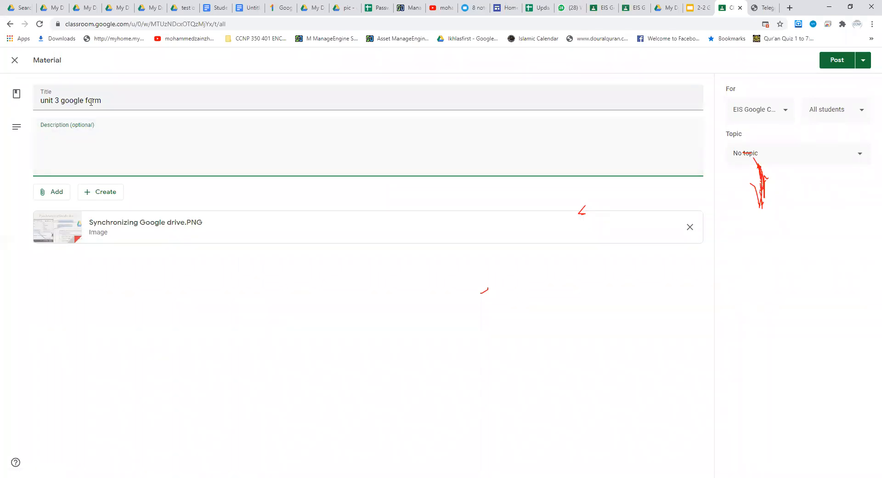
double_click(101, 100)
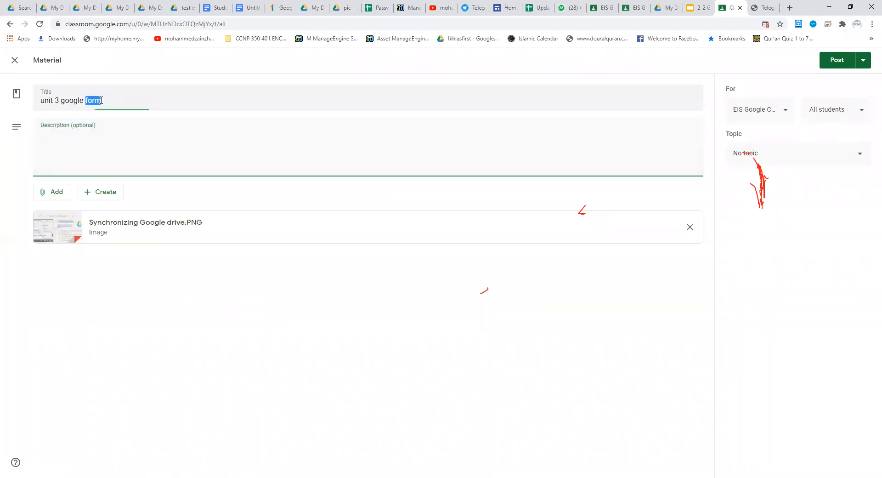
left_click(113, 276)
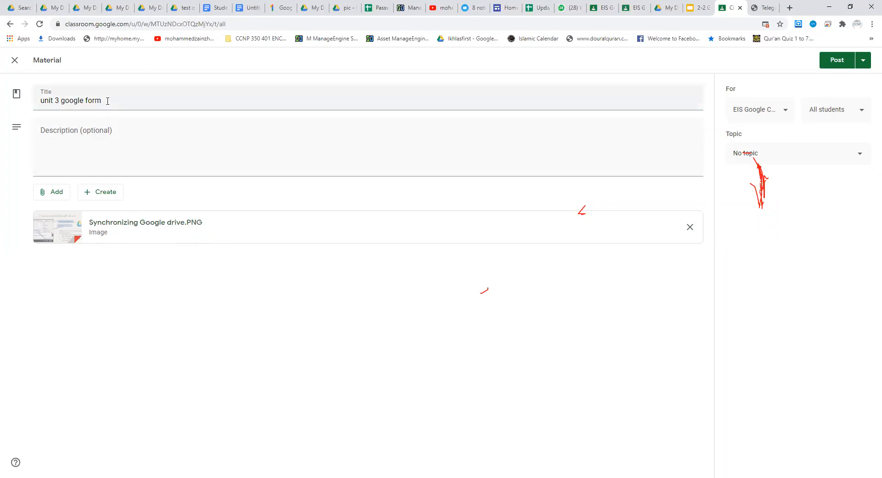
left_click_drag(107, 101, 42, 100)
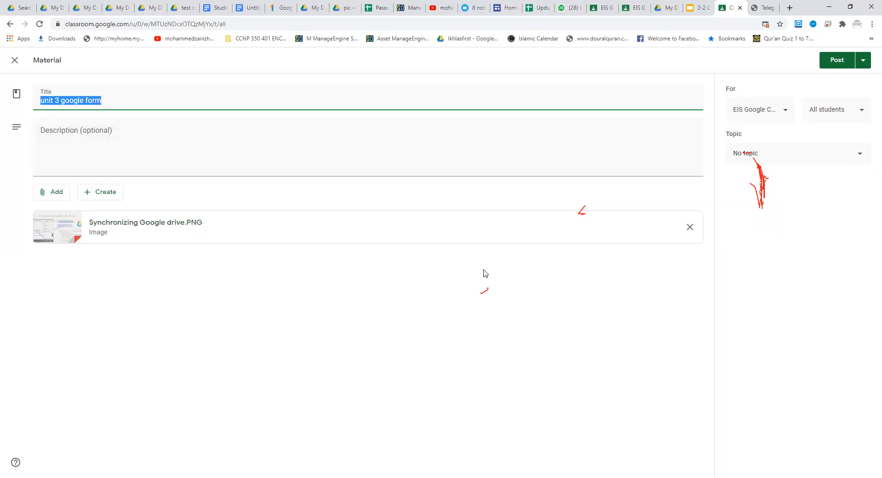
left_click(690, 228)
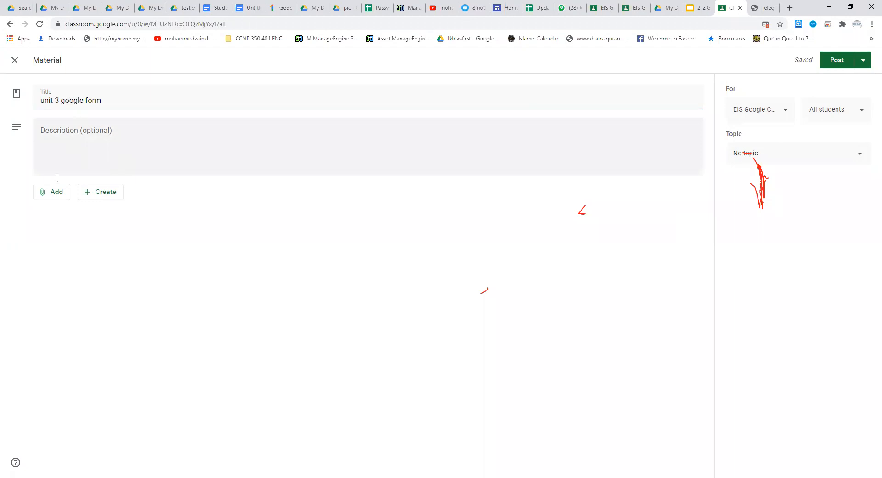
Step: Enter the material's description as "here, we are going to clearly describe the google forms"
left_click(89, 136)
type("her ewe")
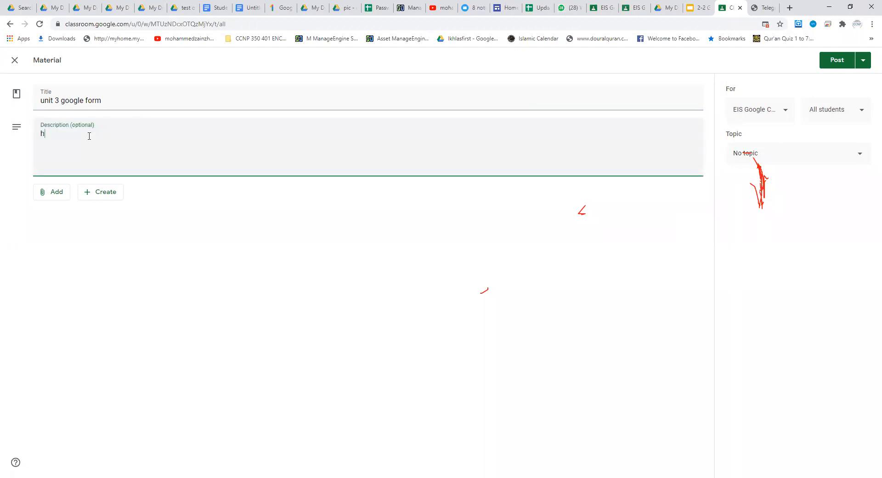
key("BackSpace")
key("BackSpace")
key("BackSpace")
key("BackSpace")
key("BackSpace")
key("BackSpace")
key("BackSpace")
type("here, we are o")
key("BackSpace")
type("going to clea")
type("r")
type("ly desc")
type("ribe")
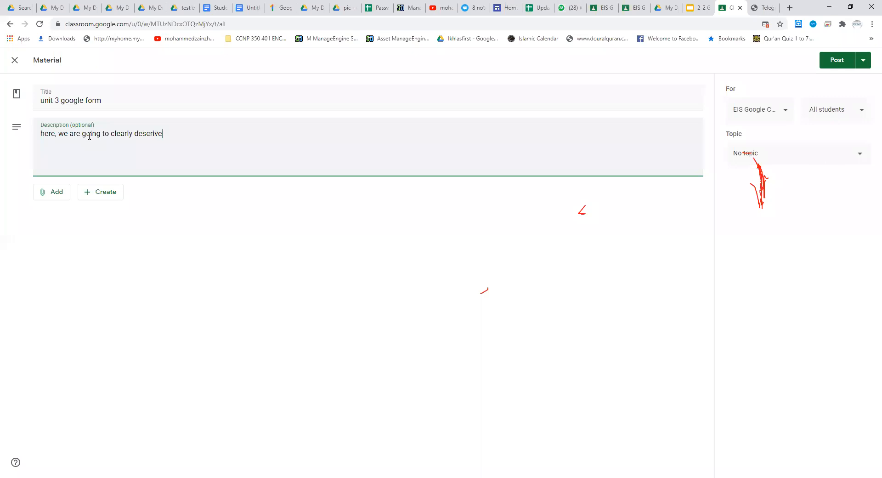
type(" the google forms")
Step: File the material under the topic "Unit 3. working on Google forms exams" and save it as a draft
left_click(860, 156)
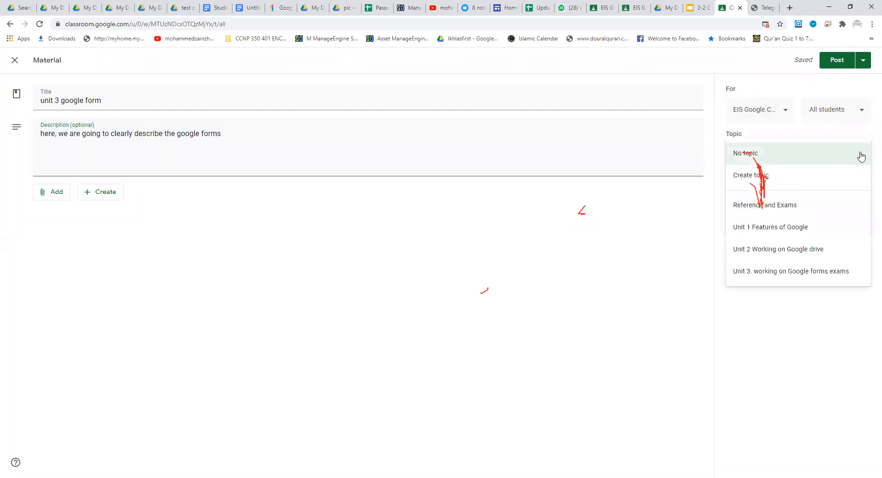
left_click(774, 272)
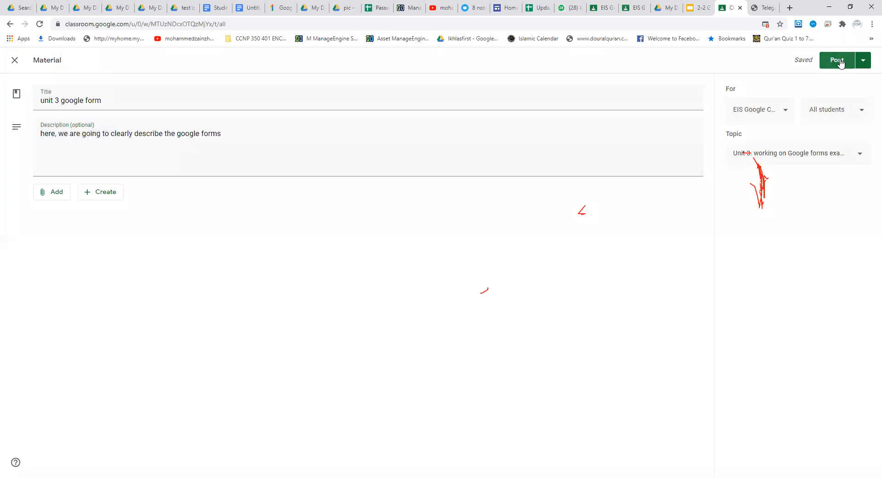
left_click_drag(240, 136, 45, 134)
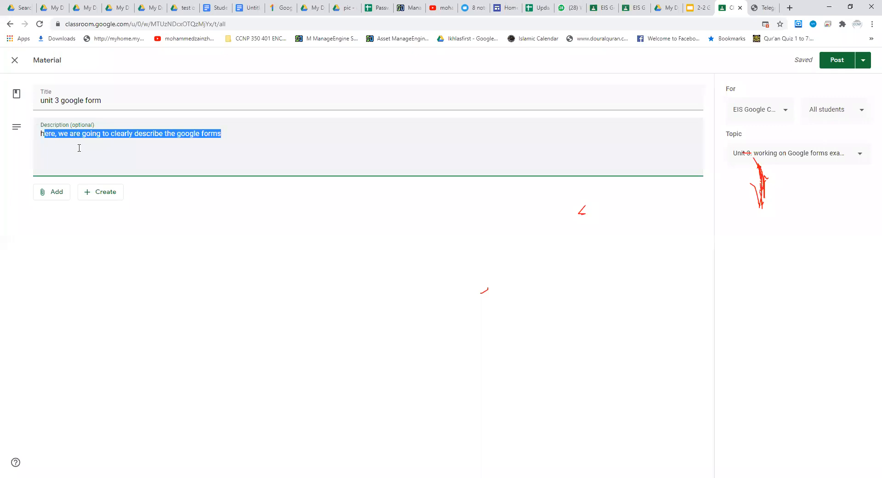
left_click(864, 63)
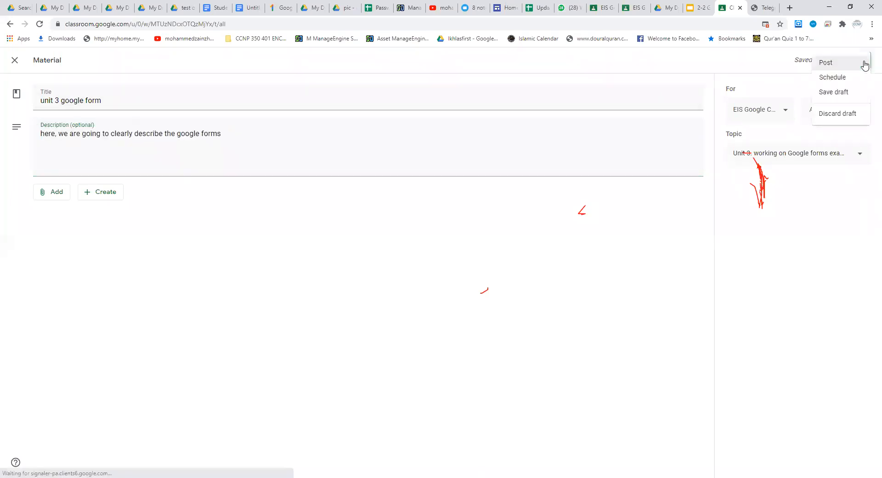
left_click(834, 93)
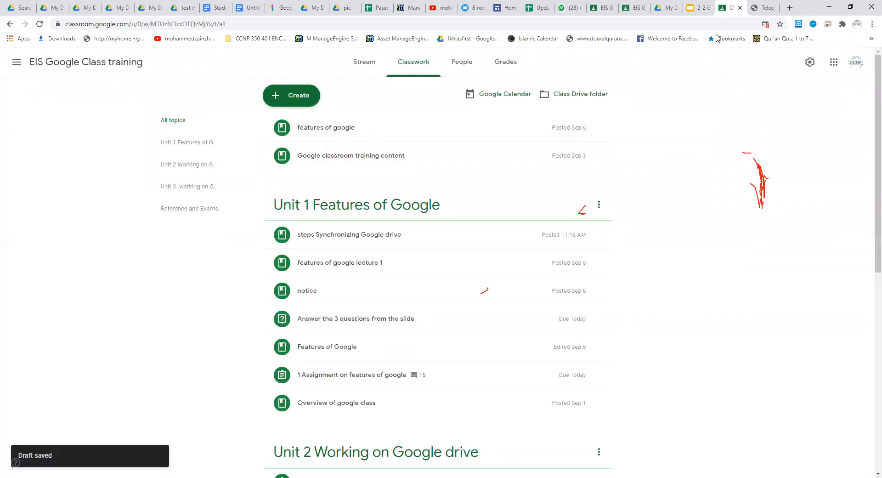
Step: Check the class stream and add the test text "Jkdjkdf" and "k" on new lines in the shared "Students participation" document
left_click(366, 64)
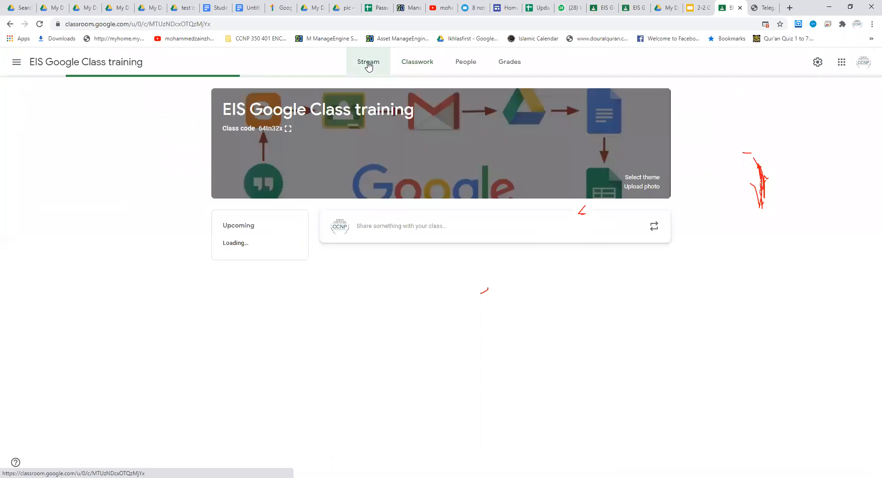
left_click(214, 7)
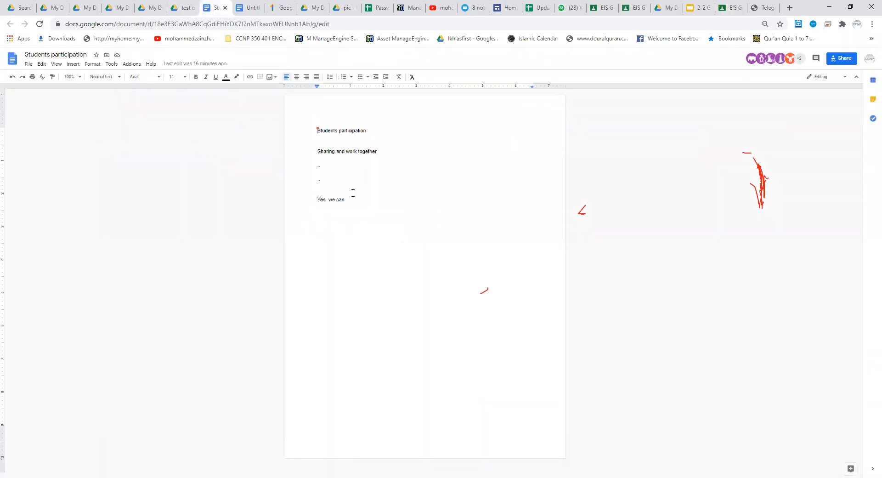
key("Return")
type("Jkdjkdf")
key("shift+Return")
type("k")
key("shift+Return")
Step: Return to the EIS Google Class training classwork and show only the Unit 3 topic
left_click(184, 7)
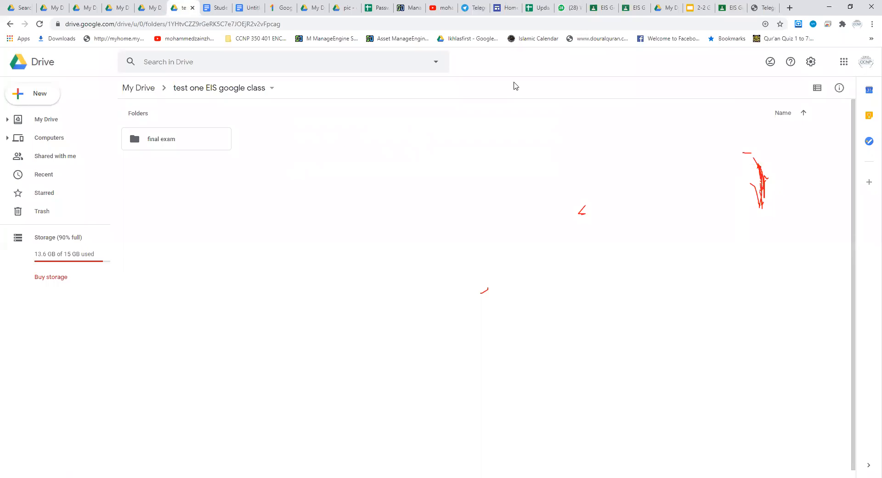
left_click(735, 9)
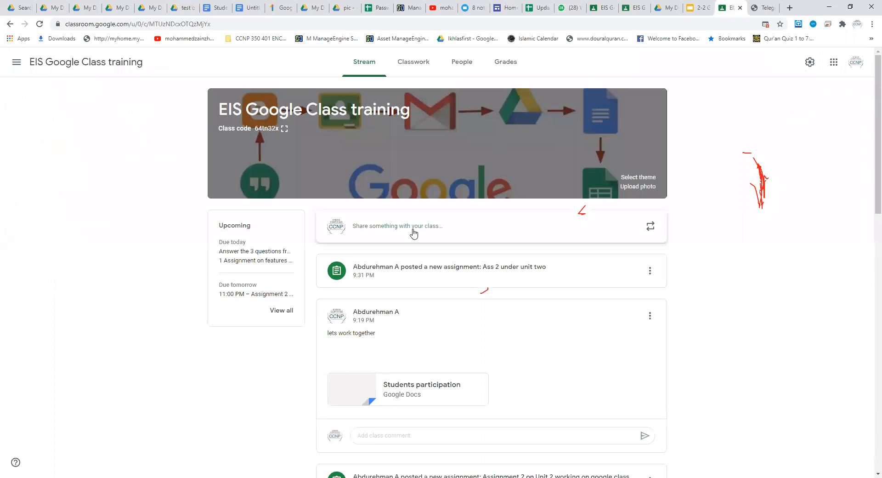
left_click(415, 68)
left_click(176, 188)
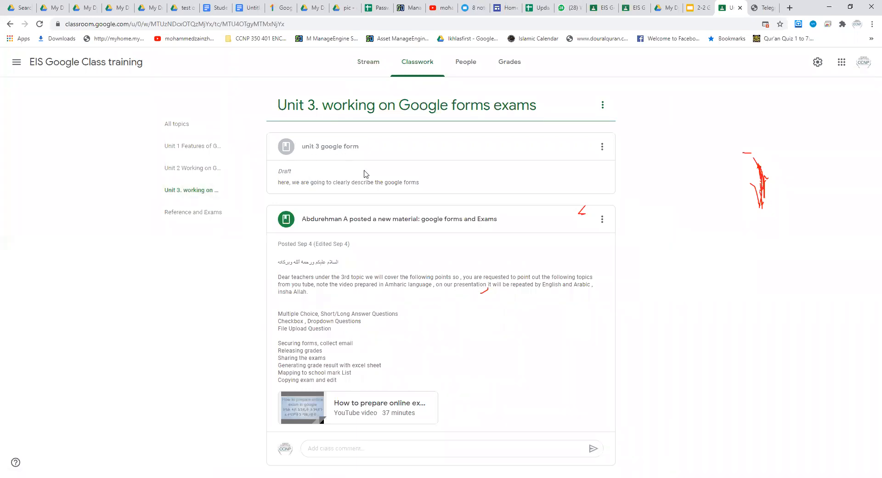
Step: Open the "unit 3 google form" draft for editing and add a new line after its description
left_click(601, 150)
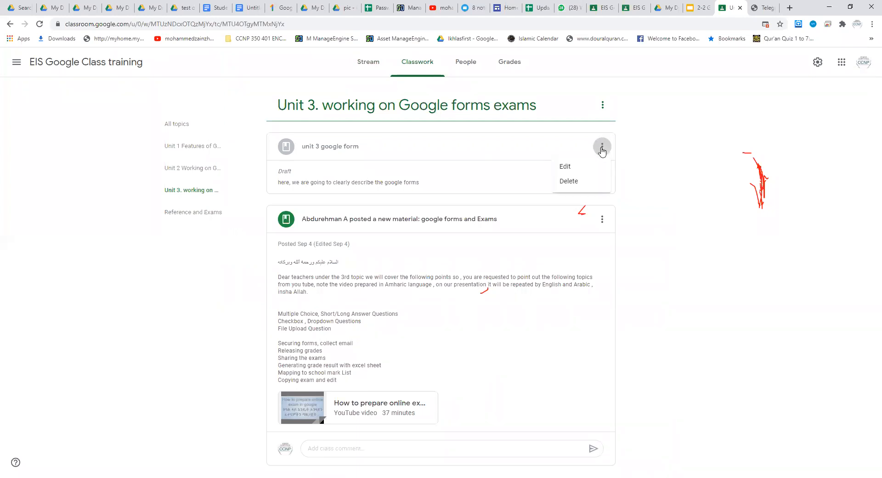
left_click(568, 168)
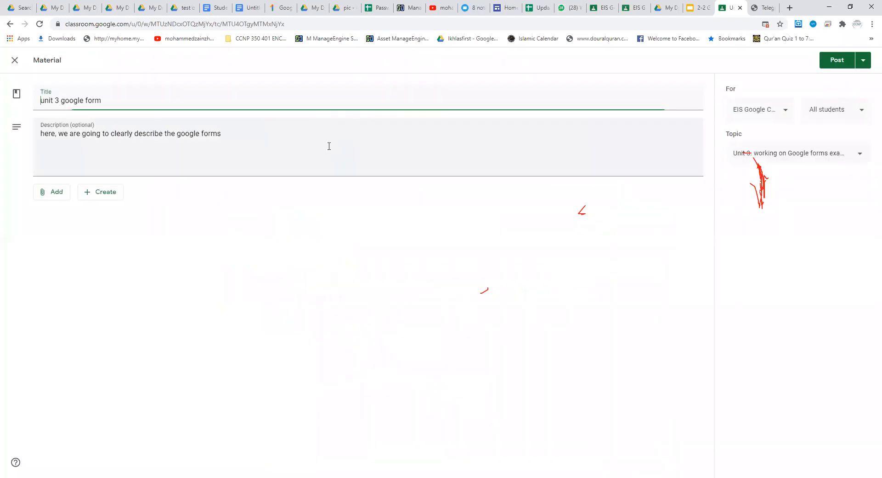
left_click(226, 133)
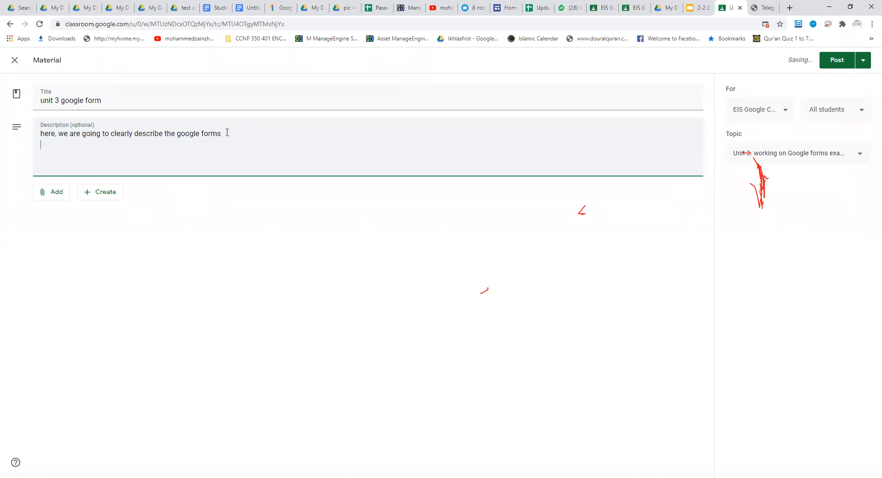
key("Return")
Step: Switch to YouTube, replacing the Telegram page with the bookmarked channel, and show the channel's playlists
left_click(772, 9)
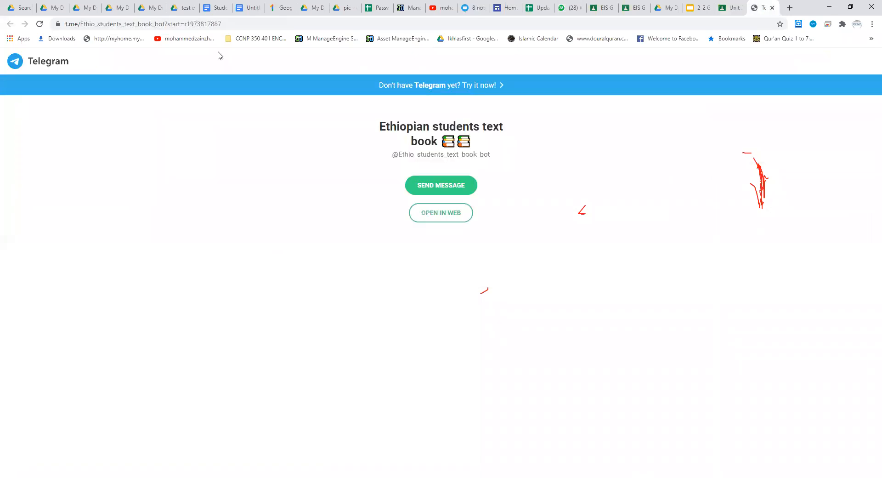
left_click(188, 40)
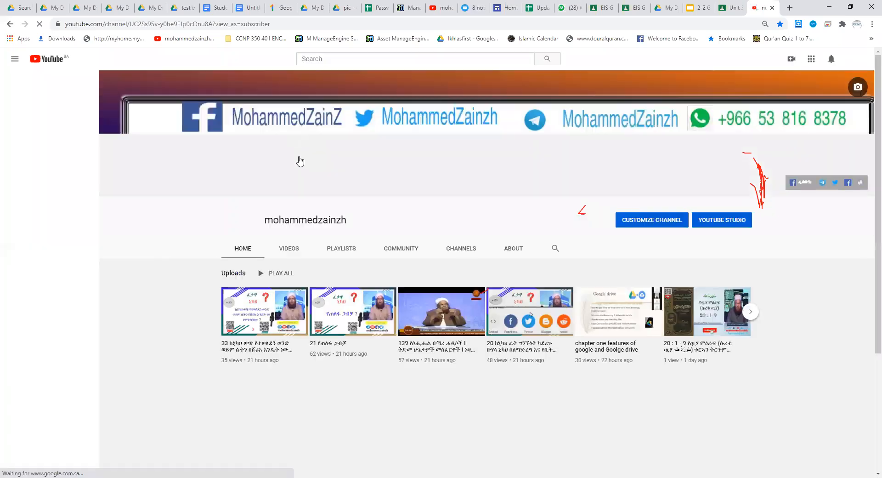
left_click(340, 250)
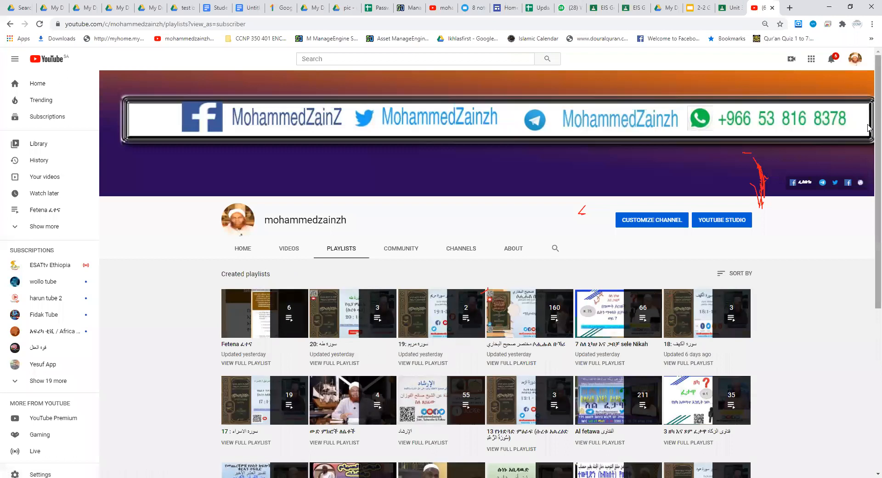
Step: Look through the channel's created playlists for one on exams
scroll(868, 128, "down", 4)
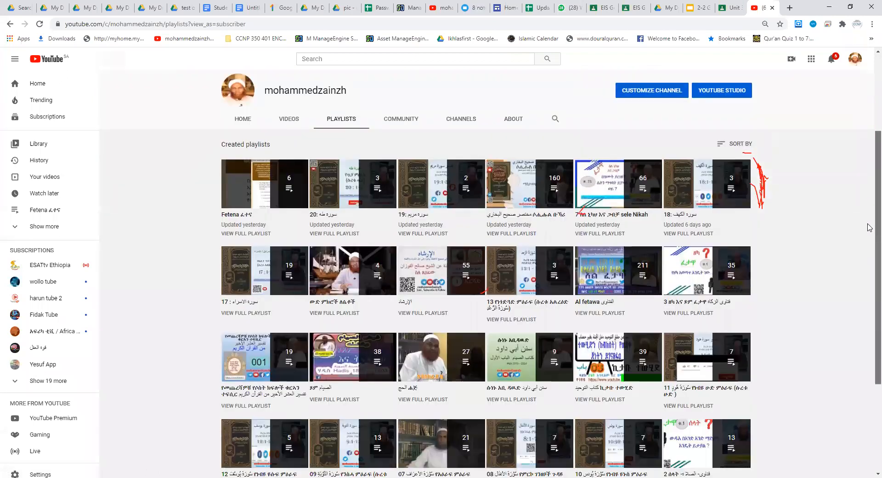
scroll(868, 264, "down", 1)
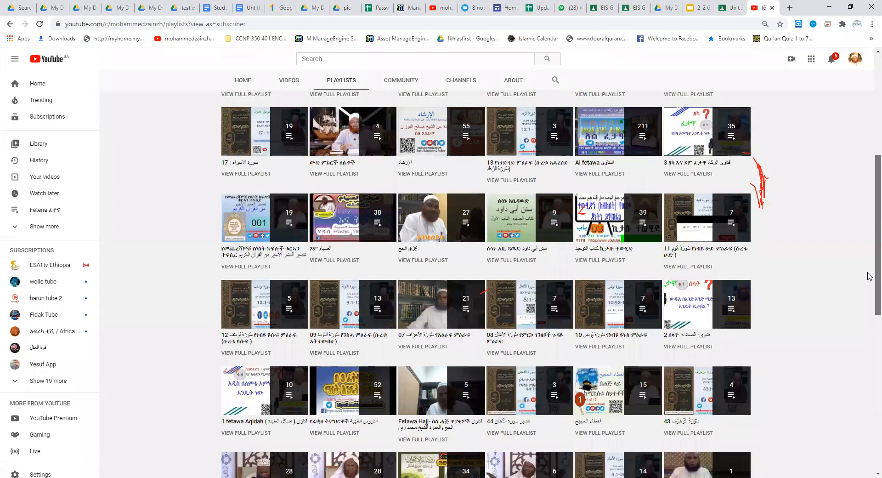
scroll(870, 297, "down", 1)
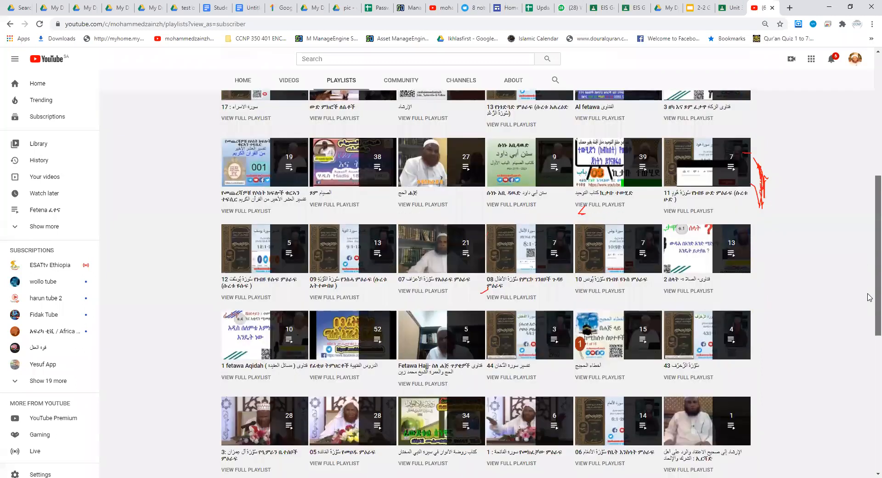
scroll(870, 304, "down", 2)
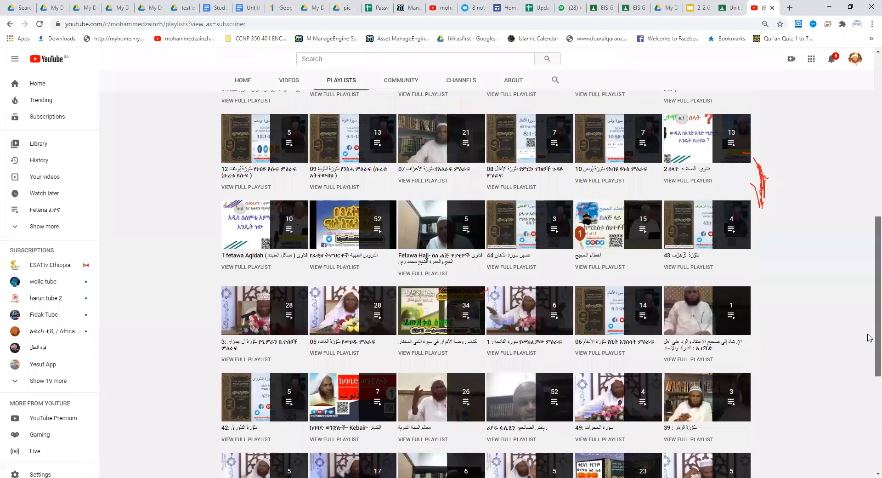
scroll(869, 354, "down", 2)
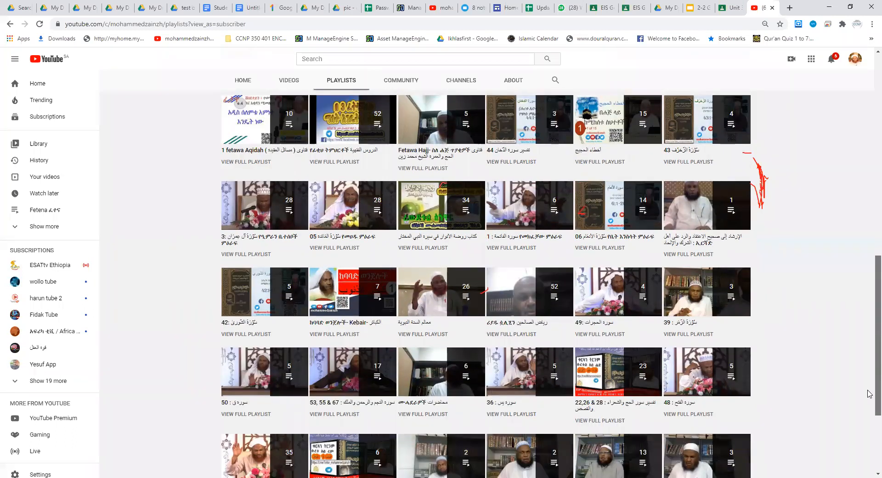
scroll(870, 393, "down", 1)
scroll(869, 393, "up", 3)
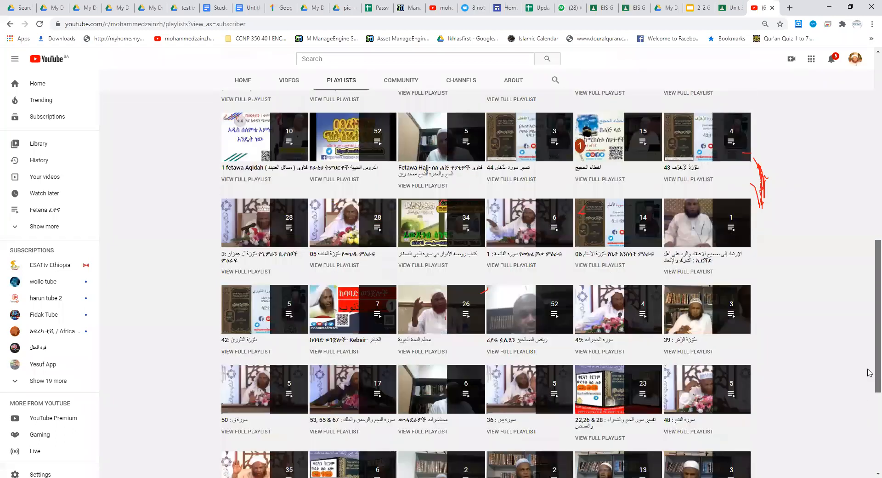
scroll(869, 334, "up", 1)
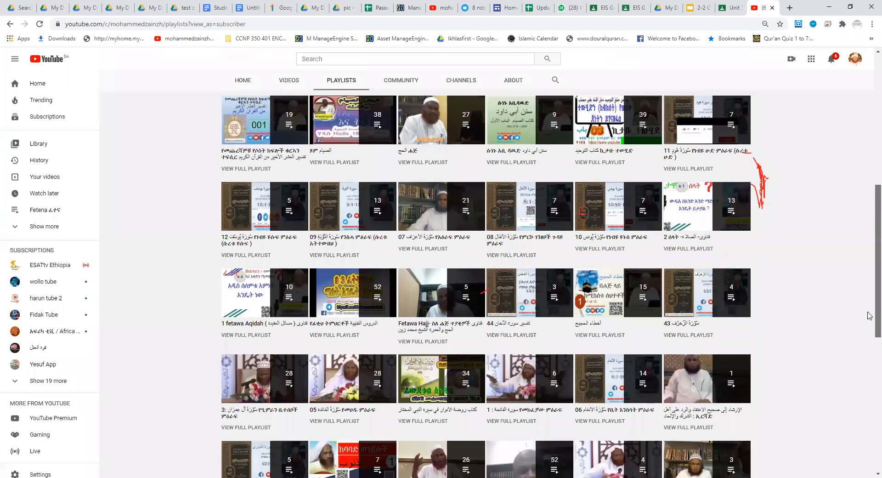
scroll(870, 315, "up", 1)
scroll(869, 307, "up", 1)
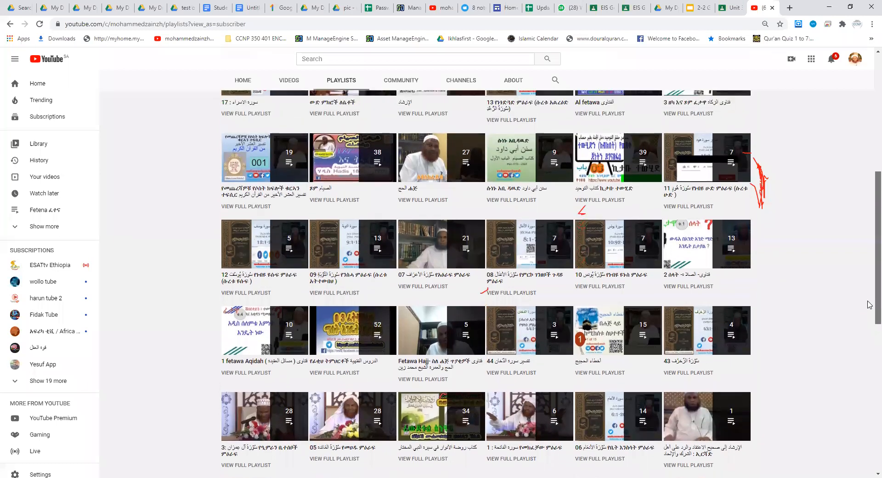
scroll(869, 316, "down", 1)
scroll(870, 325, "down", 1)
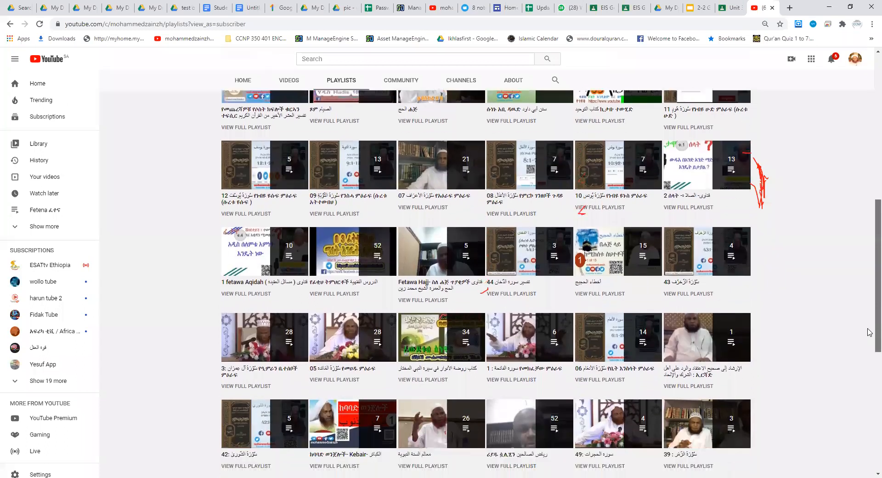
scroll(870, 343, "down", 2)
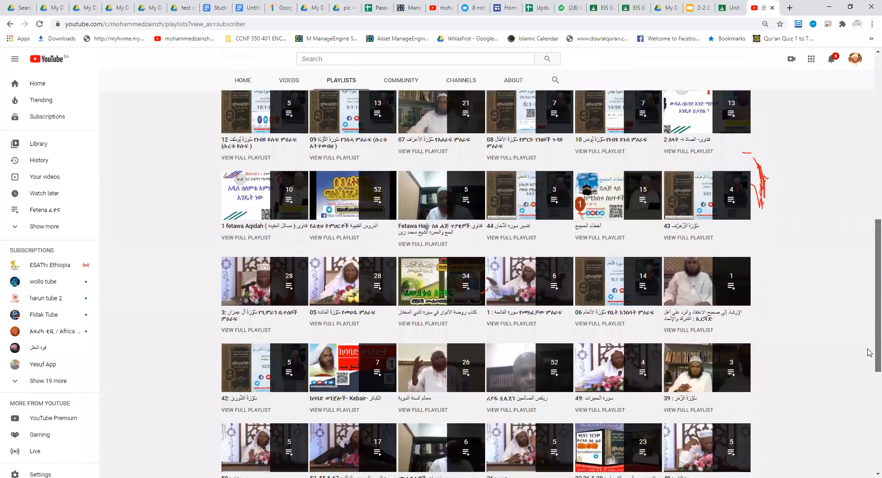
scroll(870, 361, "down", 3)
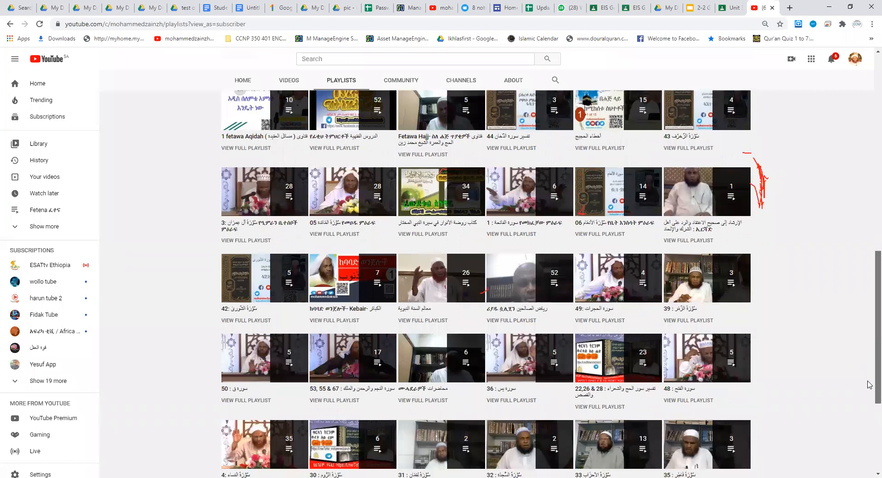
scroll(870, 389, "down", 3)
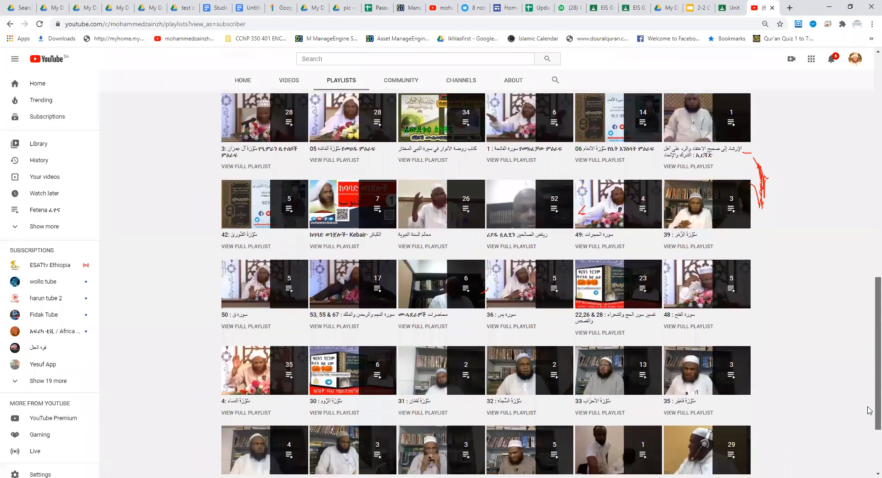
scroll(870, 432, "down", 2)
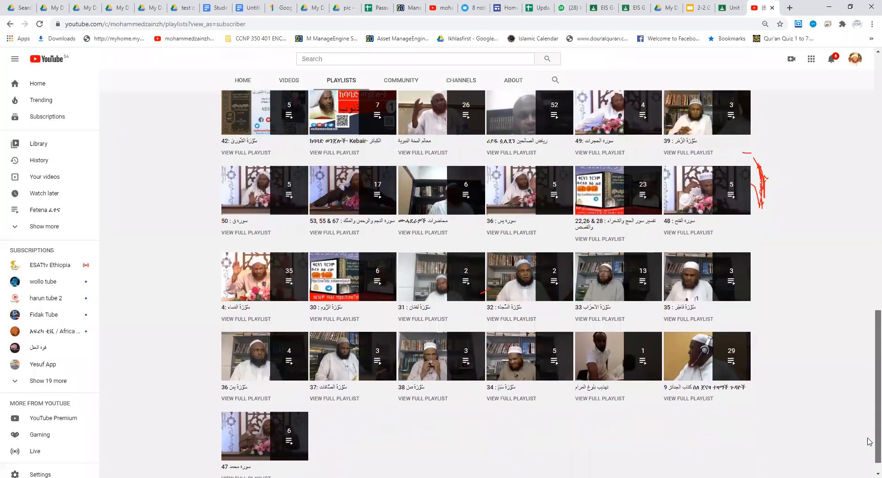
scroll(870, 439, "up", 1)
scroll(870, 430, "up", 1)
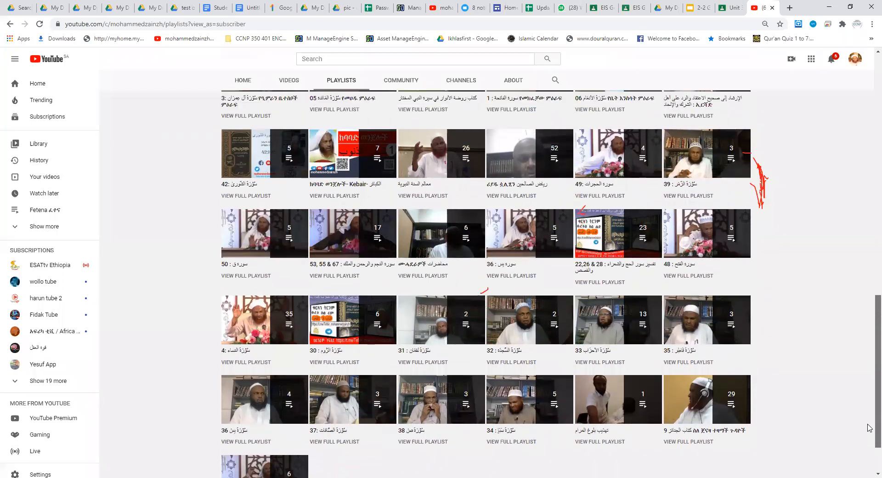
scroll(870, 414, "up", 3)
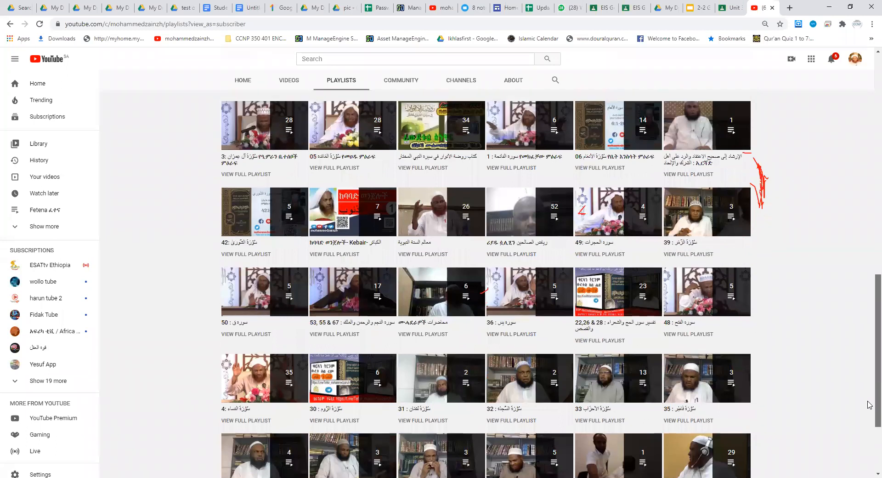
scroll(870, 391, "up", 3)
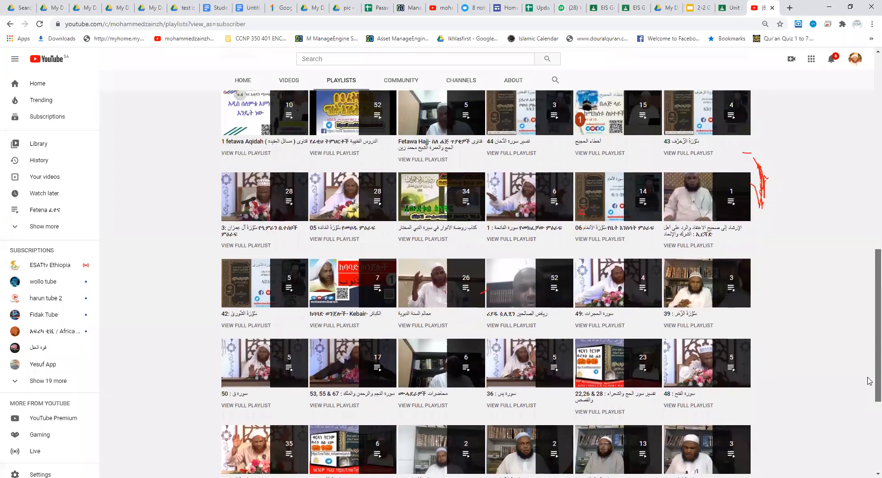
scroll(870, 368, "up", 3)
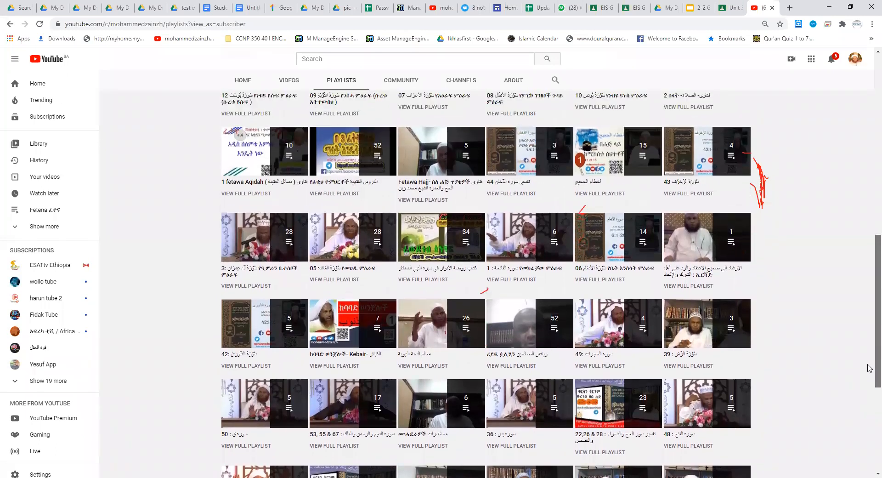
scroll(870, 349, "up", 4)
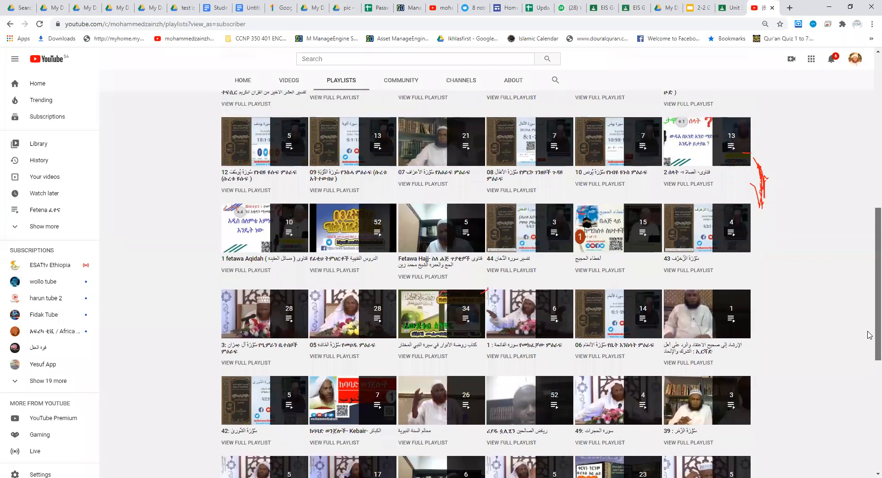
scroll(868, 325, "up", 1)
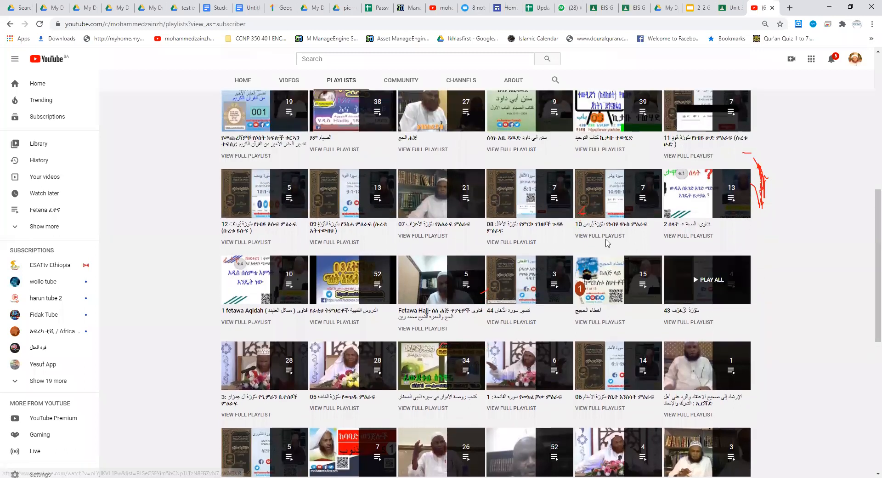
Step: Search within the channel for "fetena"
left_click(309, 58)
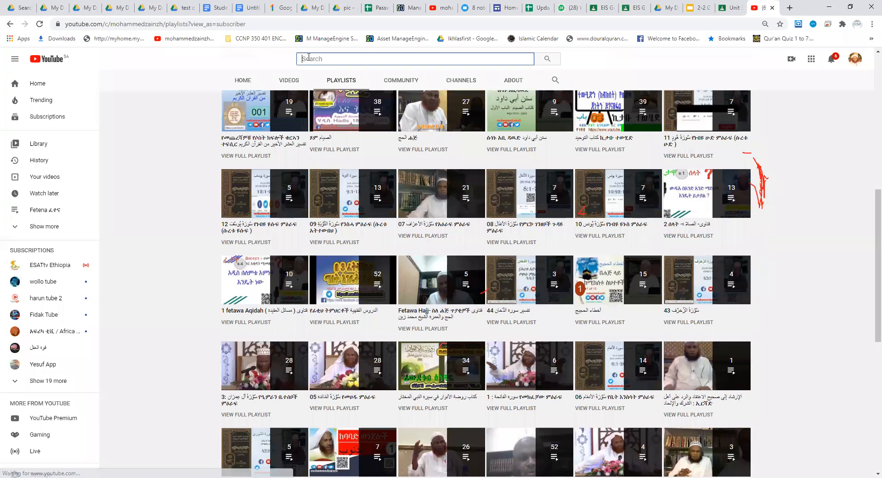
type("feten")
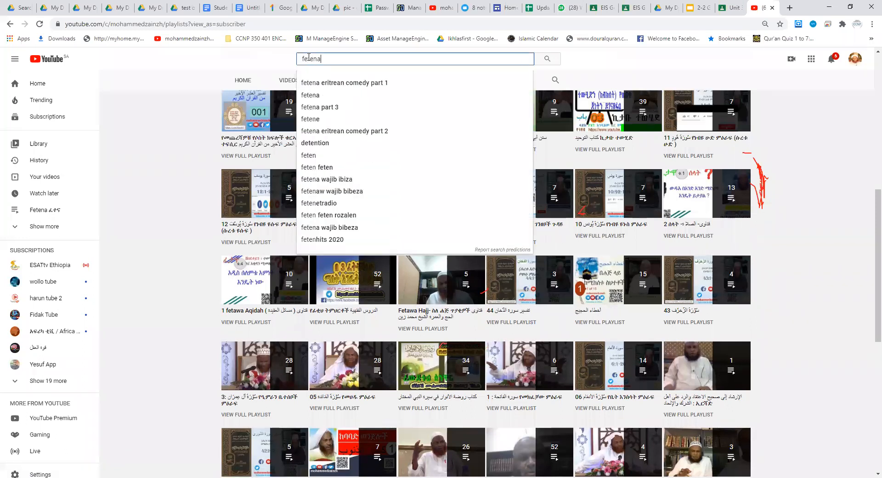
type("a")
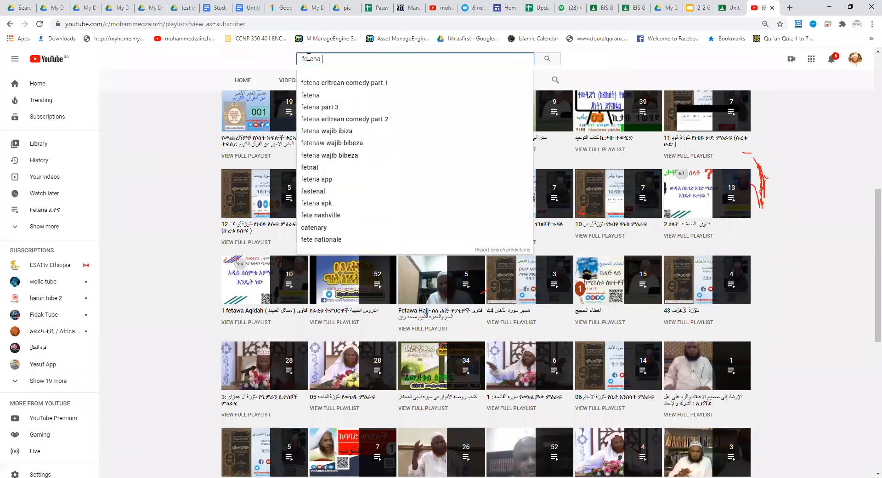
left_click(116, 154)
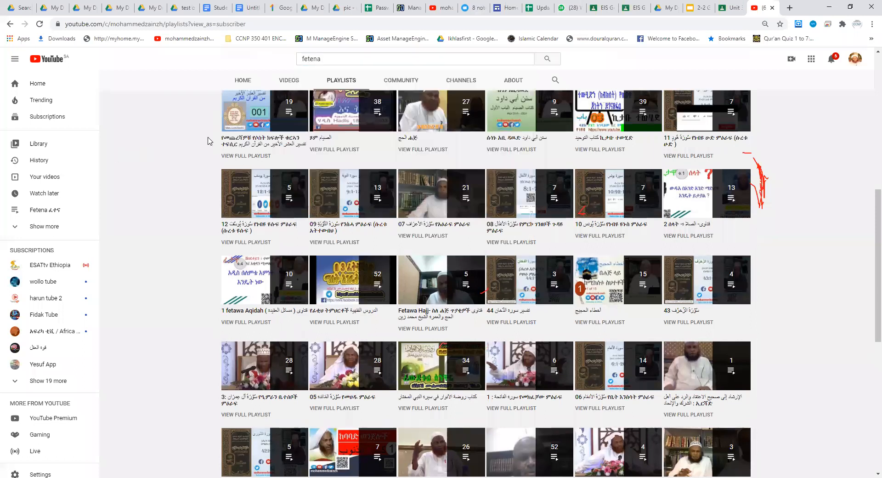
left_click(556, 82)
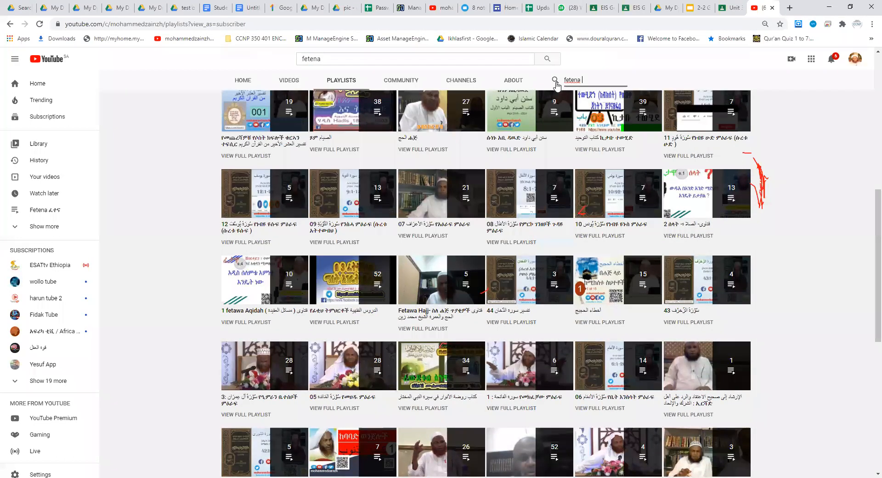
key("Return")
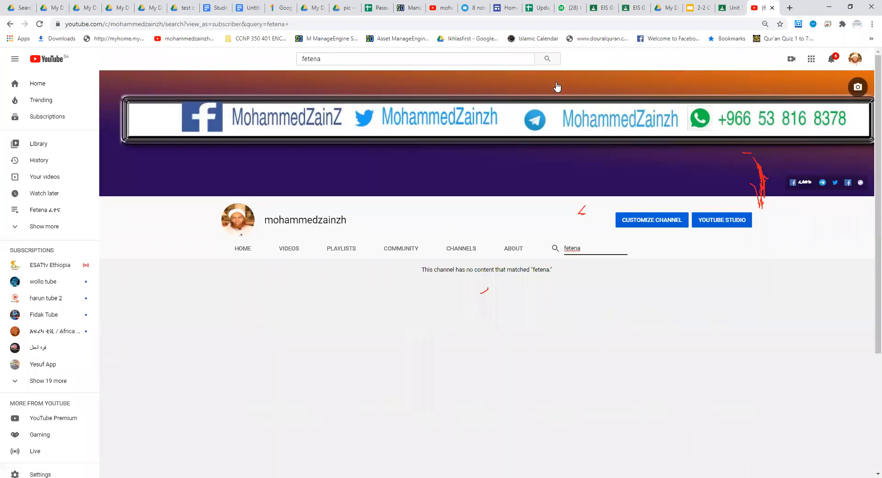
Step: Replace the site-wide search text with "exam" and search all of YouTube for it
left_click(347, 60)
key("BackSpace")
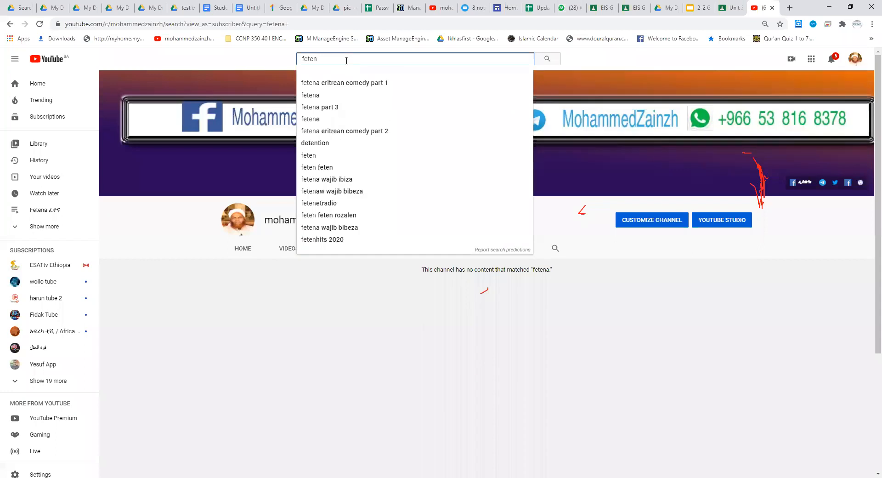
key("BackSpace")
key("BackSpace")
key("BackSpace")
key("BackSpace")
key("BackSpace")
type("exam")
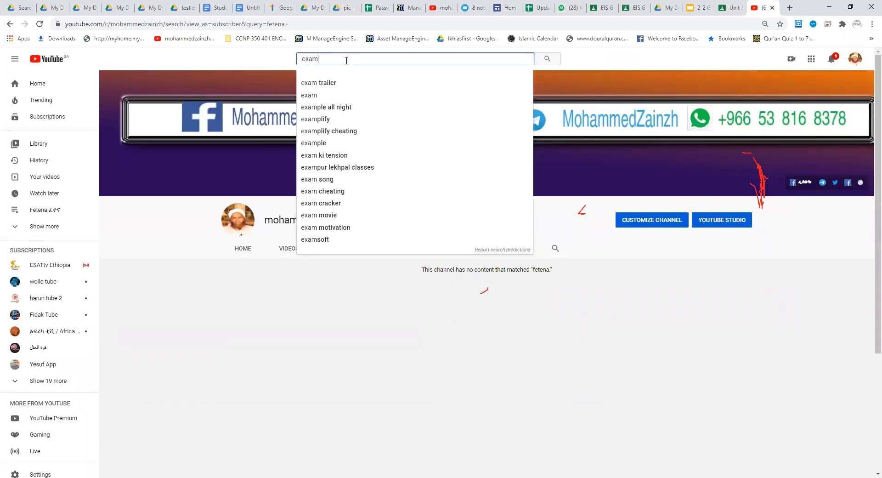
key("Return")
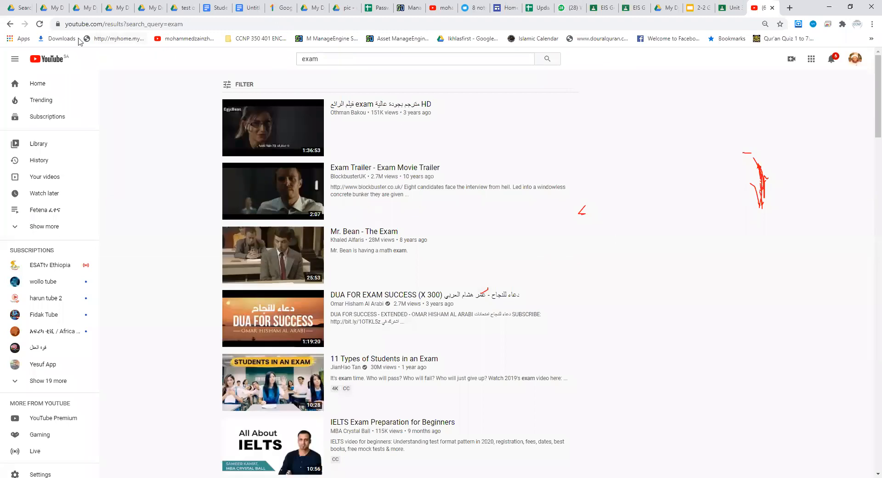
Step: Return to the channel from the search results and review its created playlists again
left_click(8, 24)
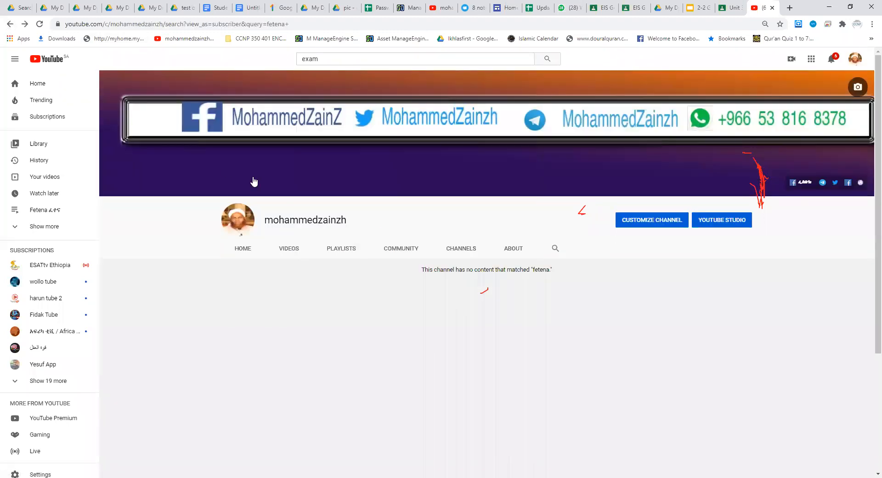
left_click(342, 250)
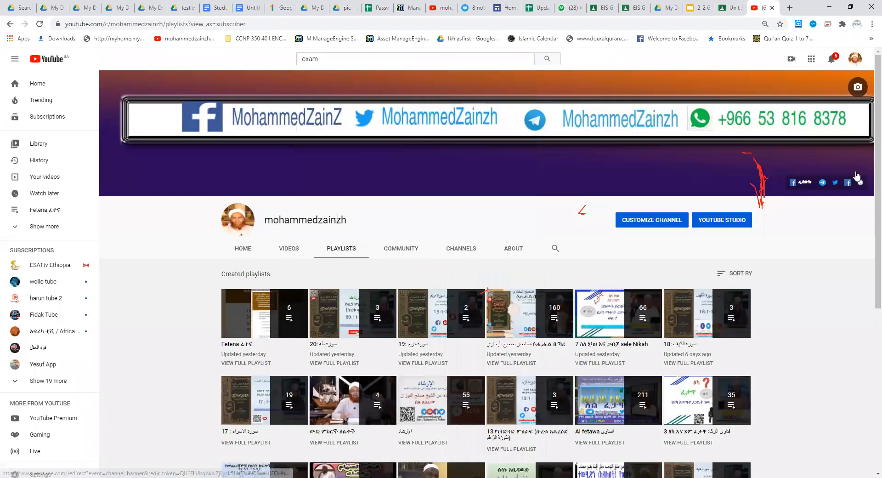
scroll(866, 175, "down", 3)
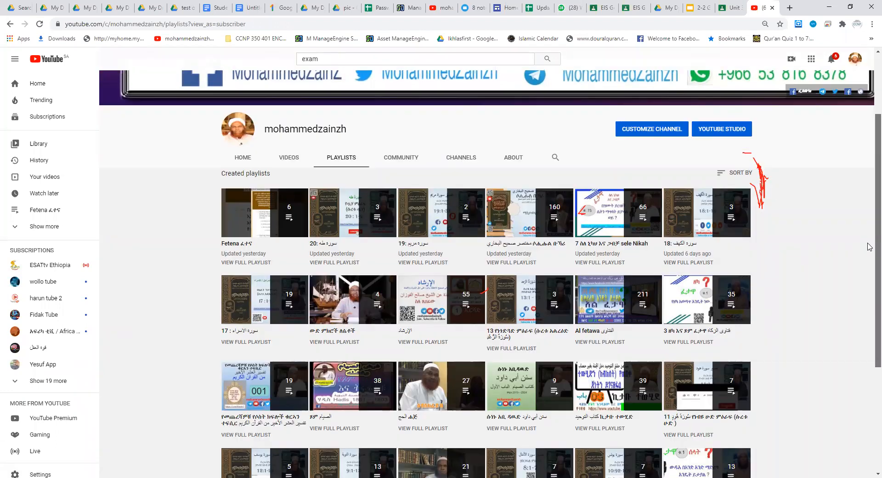
scroll(860, 165, "up", 3)
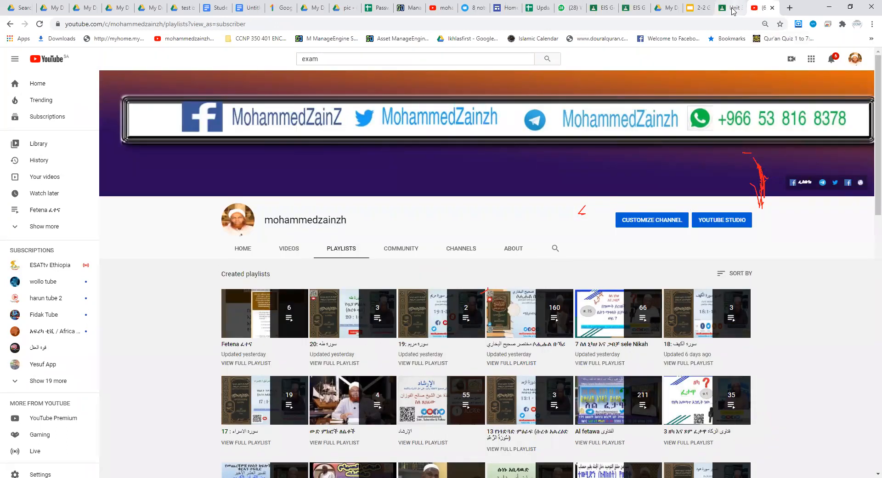
Step: Switch back to Google Classroom, leave the material draft, and copy the YouTube link of the video in the "google forms and Exams" material
left_click(735, 9)
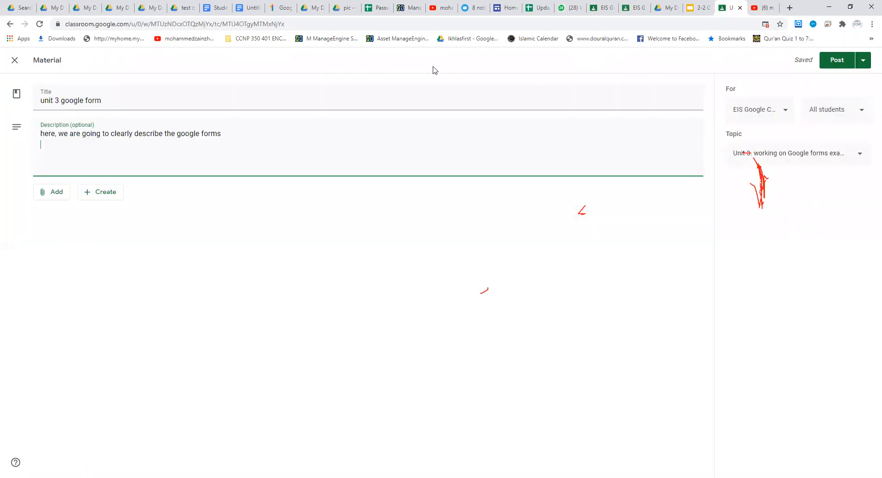
left_click(15, 60)
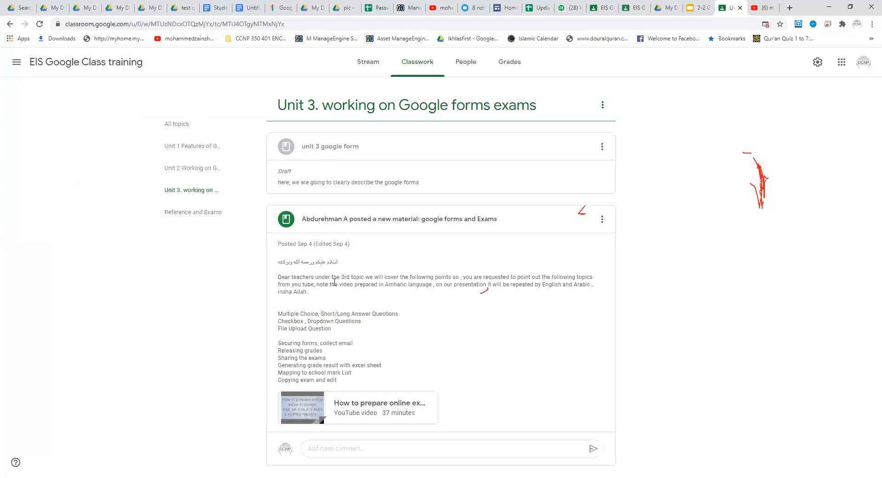
left_click(303, 408)
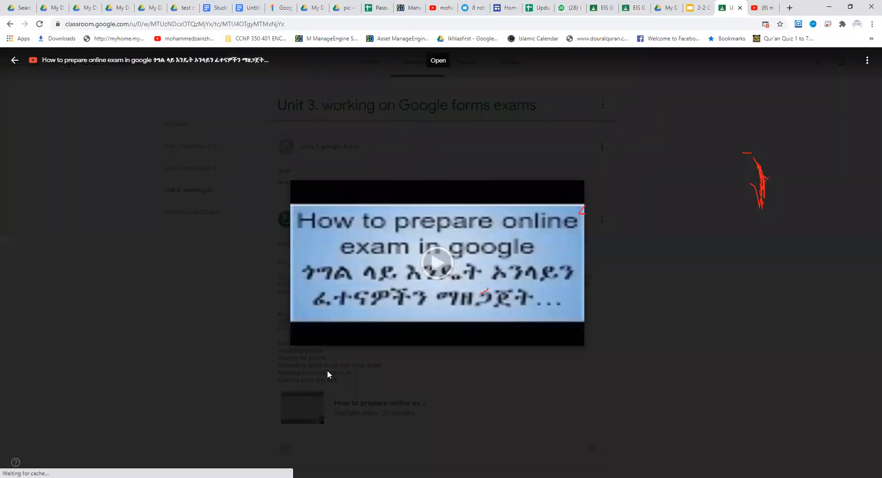
right_click(444, 263)
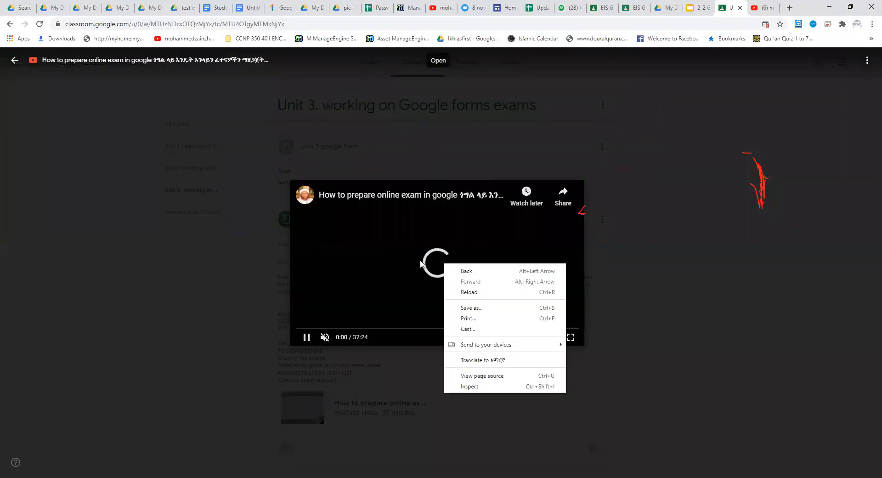
left_click(243, 276)
left_click(578, 350)
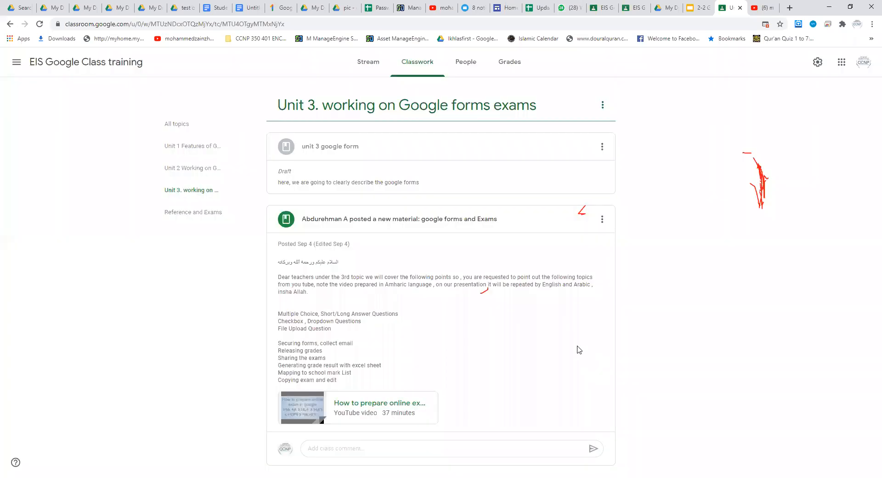
left_click(308, 410)
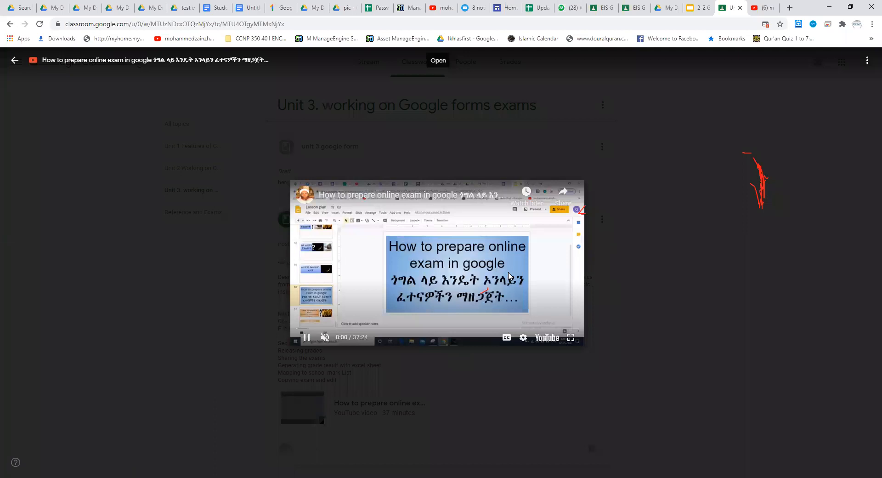
right_click(509, 276)
left_click(490, 240)
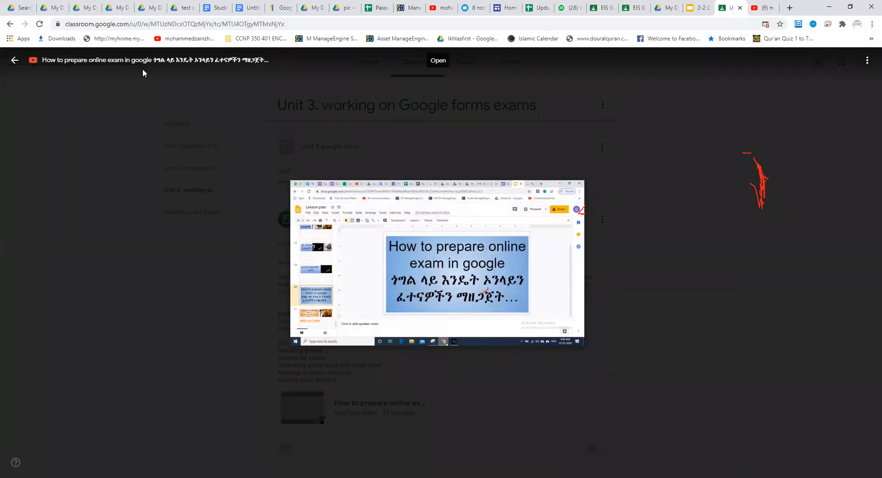
left_click(11, 61)
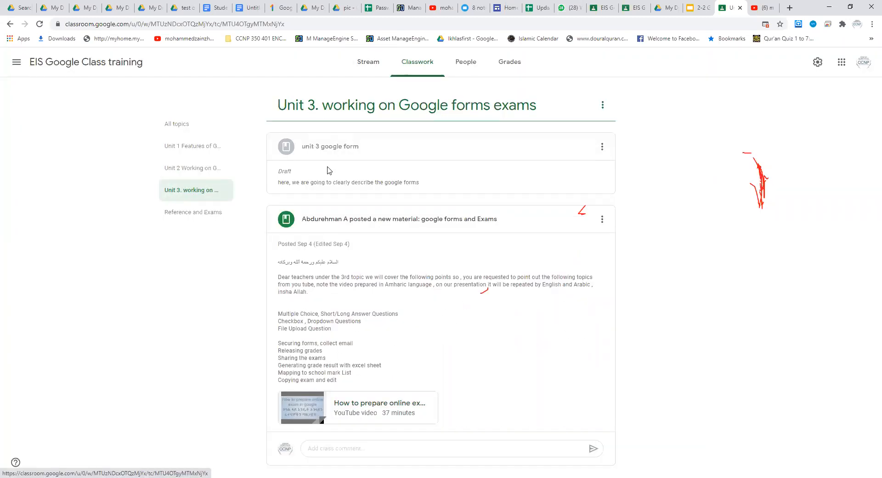
left_click(602, 148)
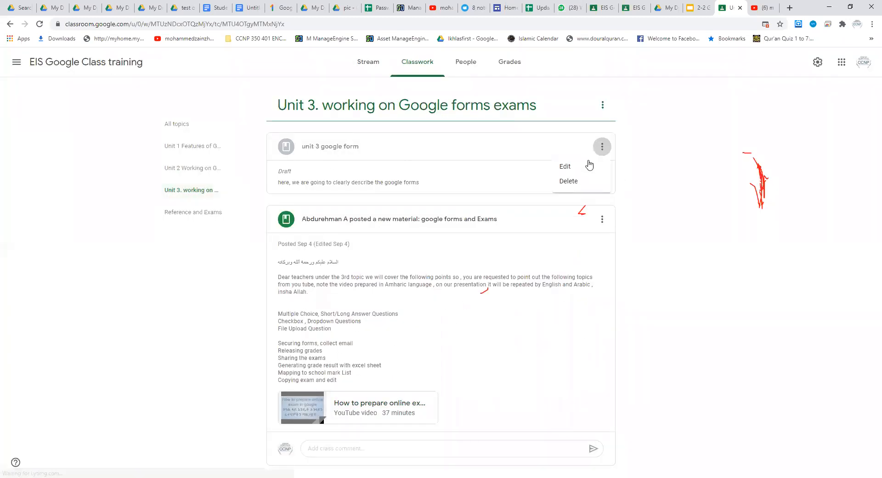
left_click(573, 167)
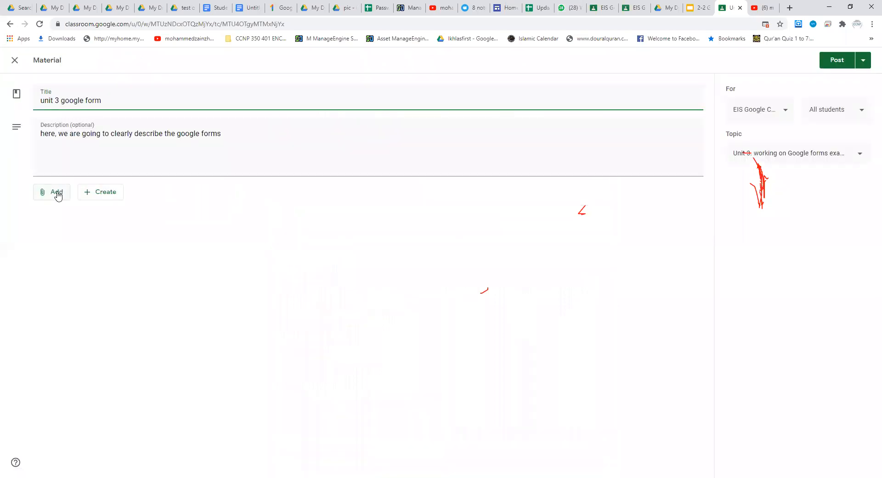
left_click(56, 193)
left_click(71, 255)
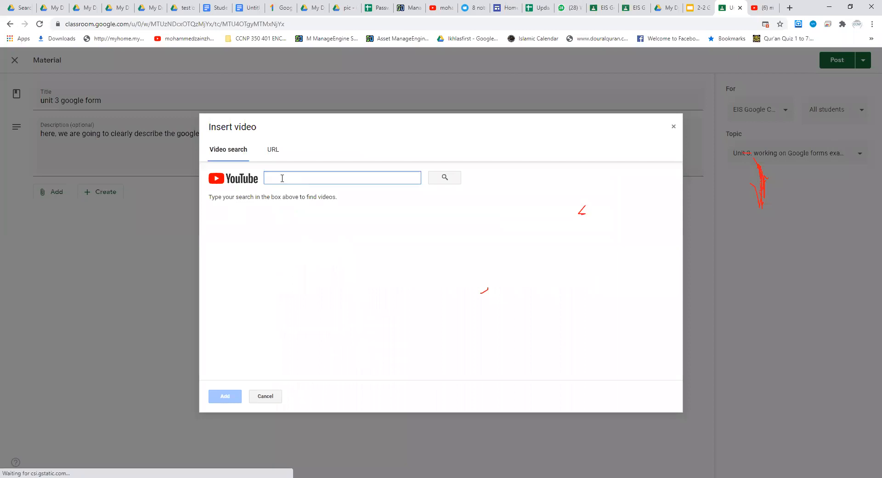
left_click(292, 176)
key("ctrl+v")
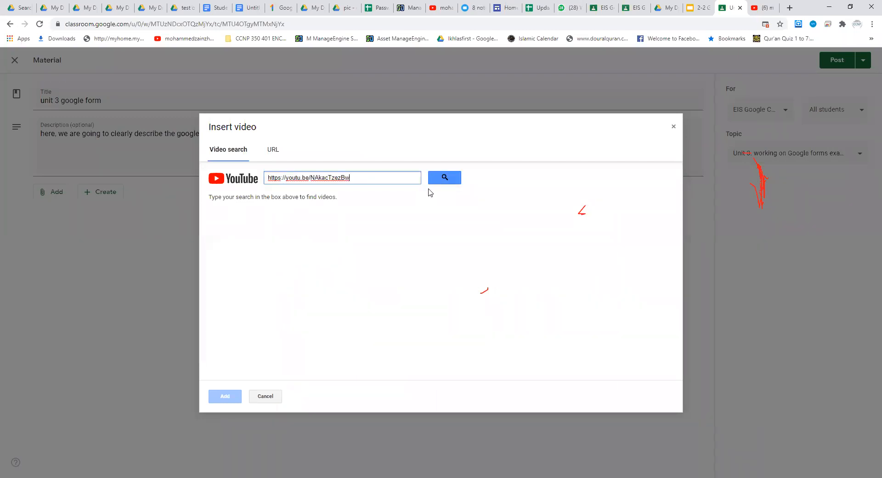
left_click(452, 178)
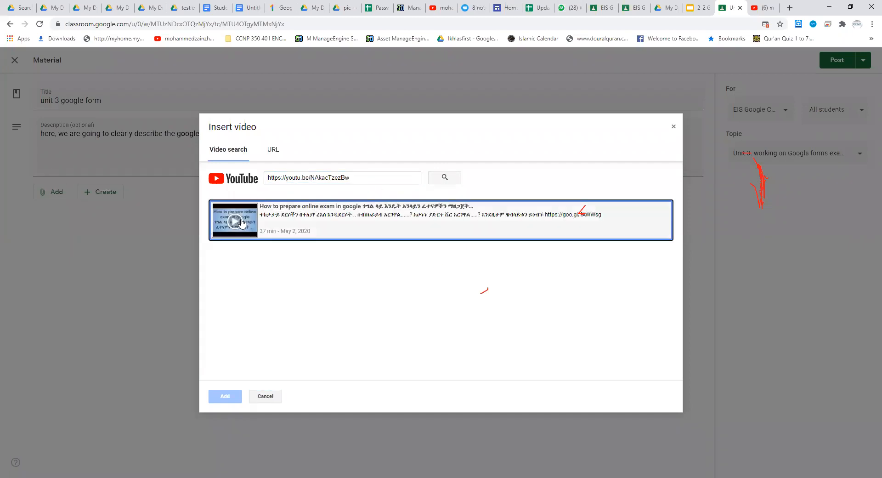
left_click(242, 223)
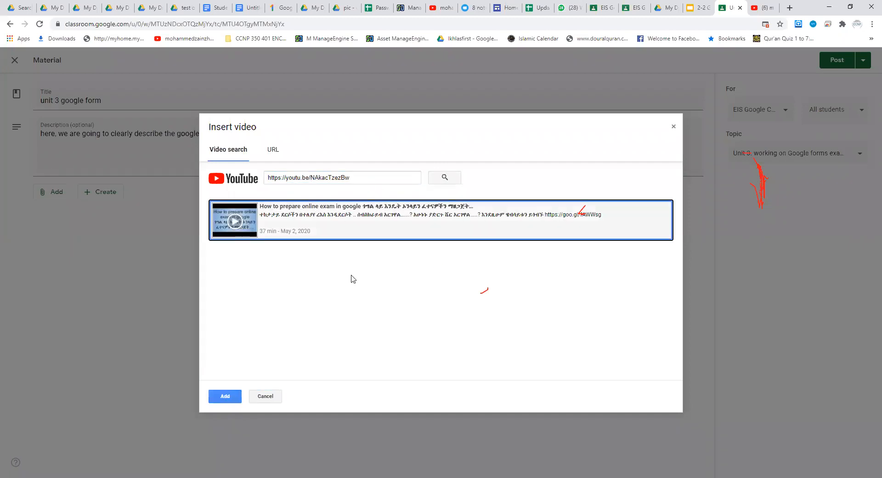
left_click(232, 396)
Step: Replace the material's description with "please attend the video" and post it to the class
left_click(248, 138)
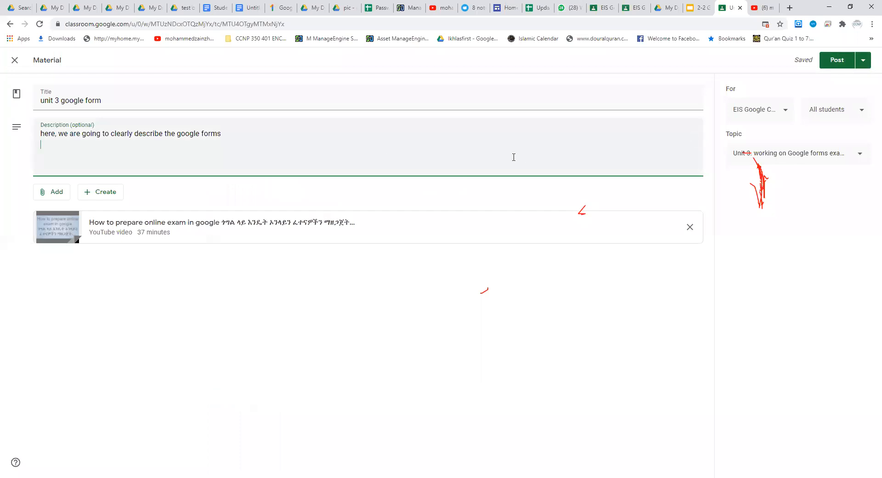
left_click_drag(228, 137, 26, 127)
type("p")
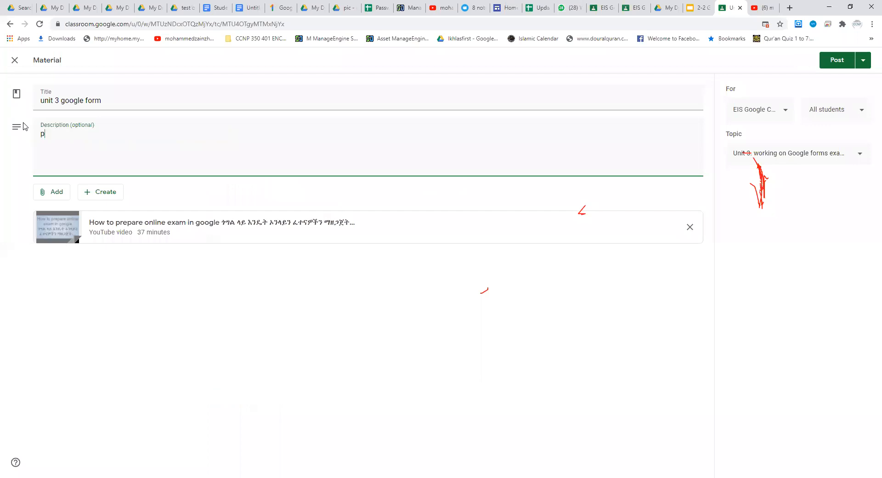
type("lease wat")
type("video")
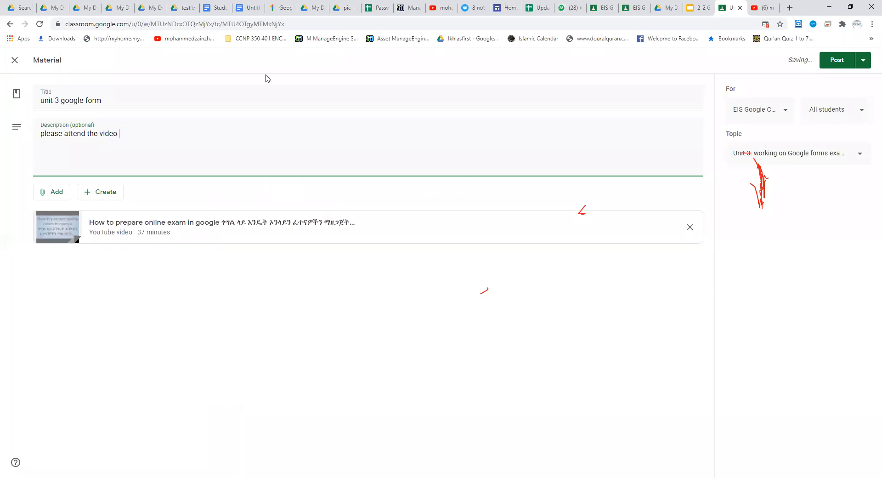
left_click(837, 63)
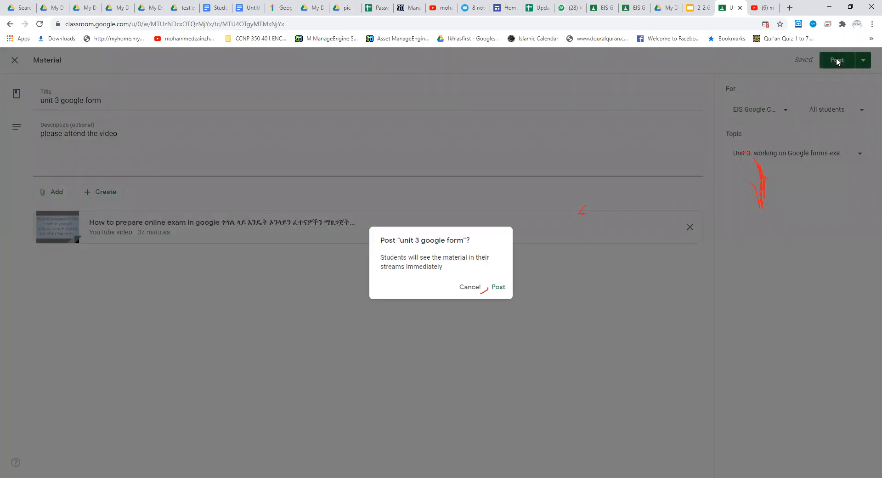
left_click(498, 287)
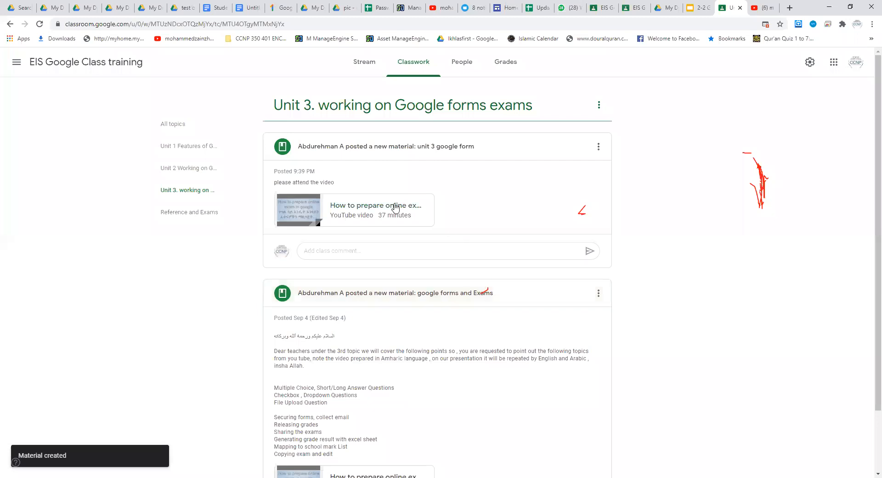
Step: Check the new material's announcement in the class stream and view it under the Unit 3 topic in the classwork
left_click(368, 68)
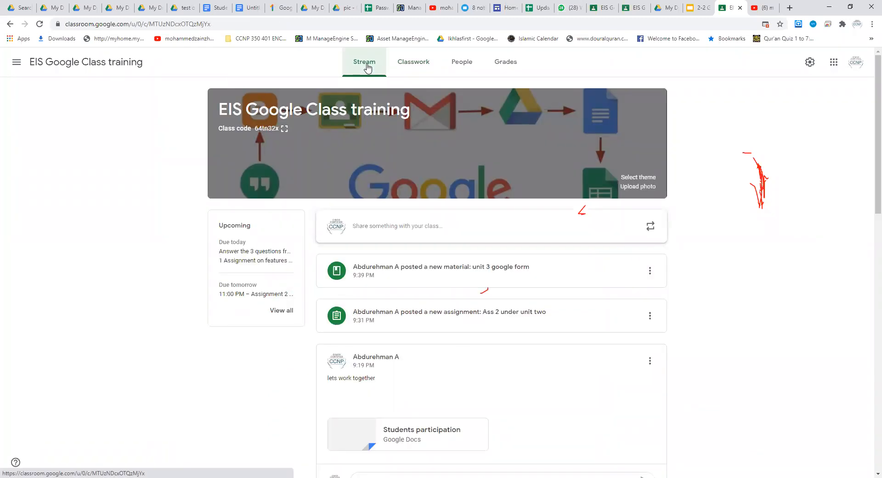
left_click(409, 69)
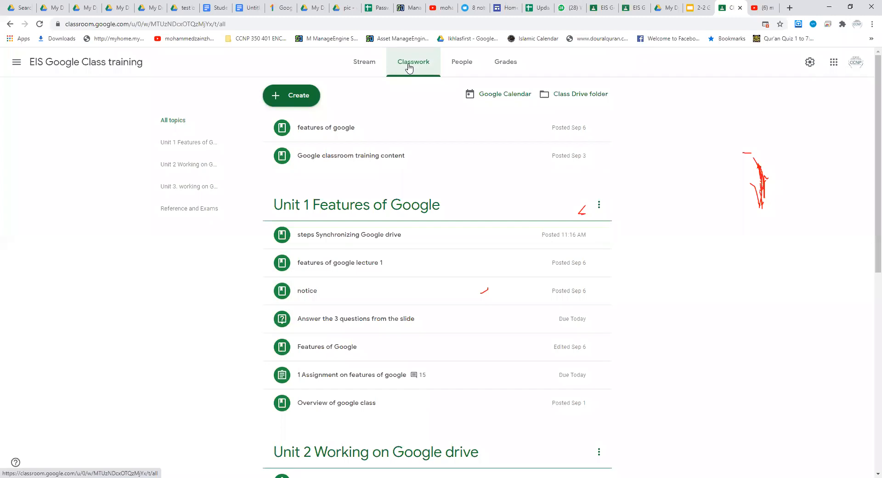
left_click(186, 190)
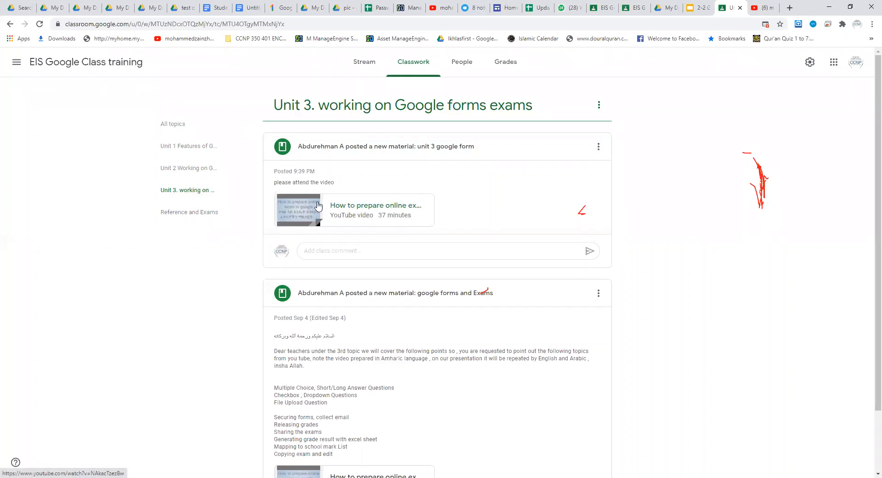
Step: Preview the video attached to "unit 3 google form", skip ahead to about 8:26, pause it and return to the Unit 3 posts
left_click(300, 210)
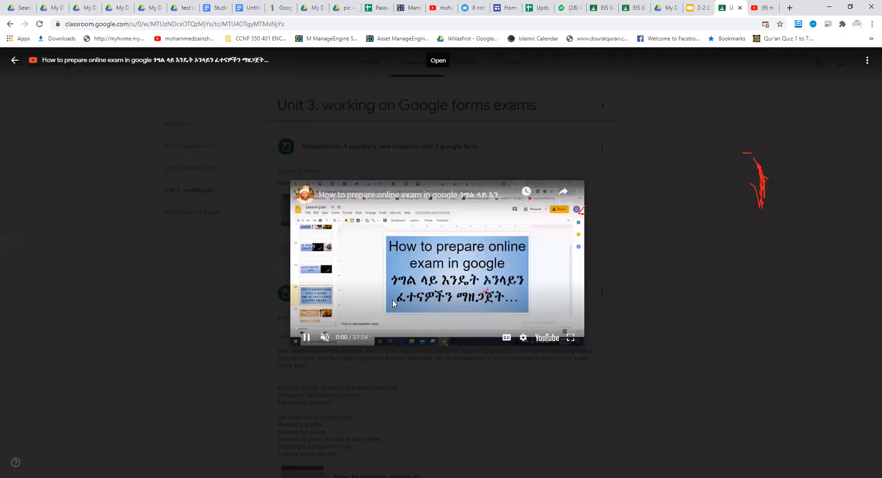
left_click(360, 329)
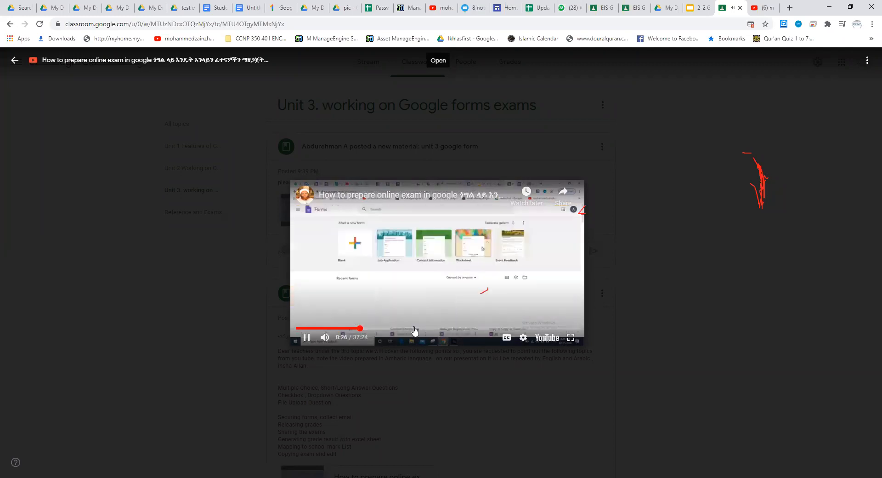
left_click(436, 265)
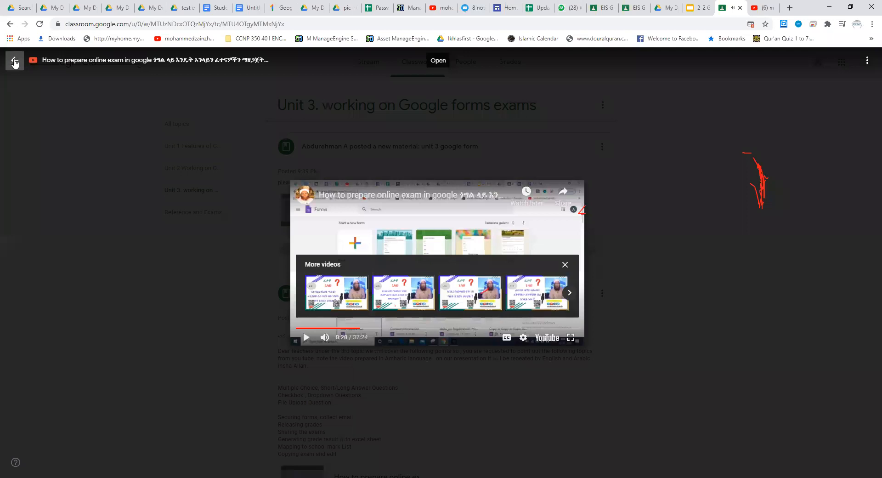
left_click(14, 63)
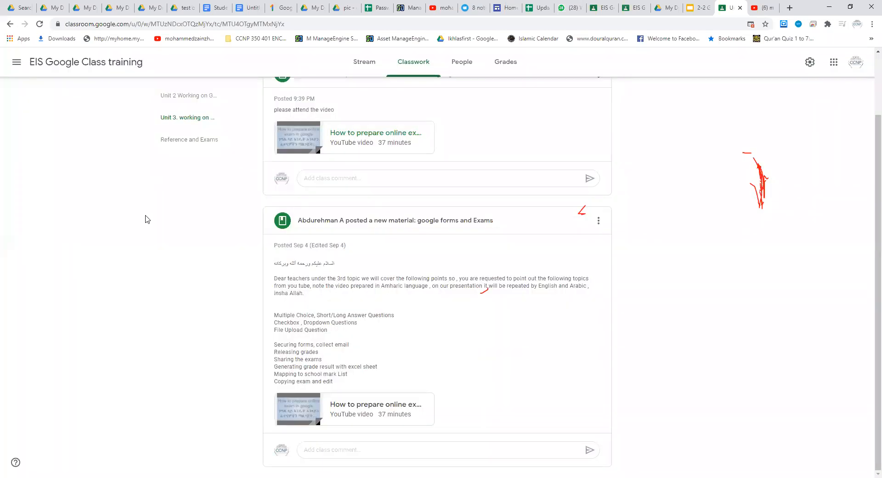
scroll(146, 219, "up", 2)
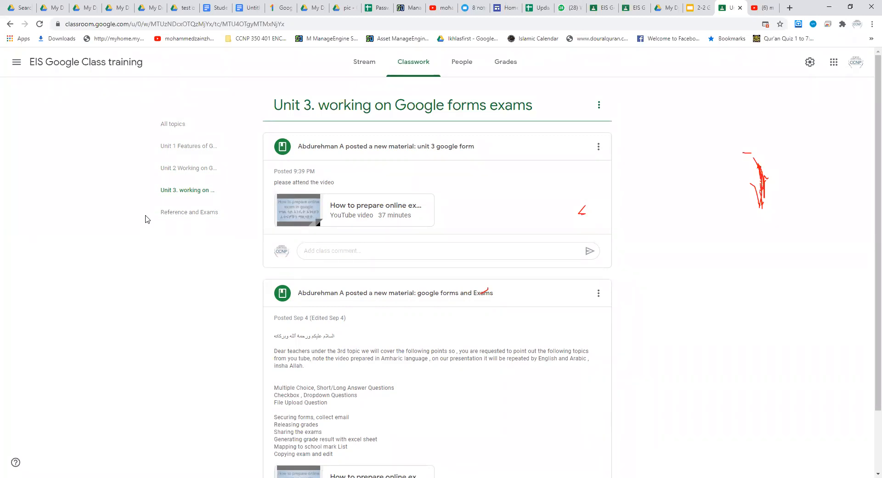
Step: Start a quiz assignment from the full classwork list, remove its attached Blank Quiz form, and close it without assigning
left_click(366, 64)
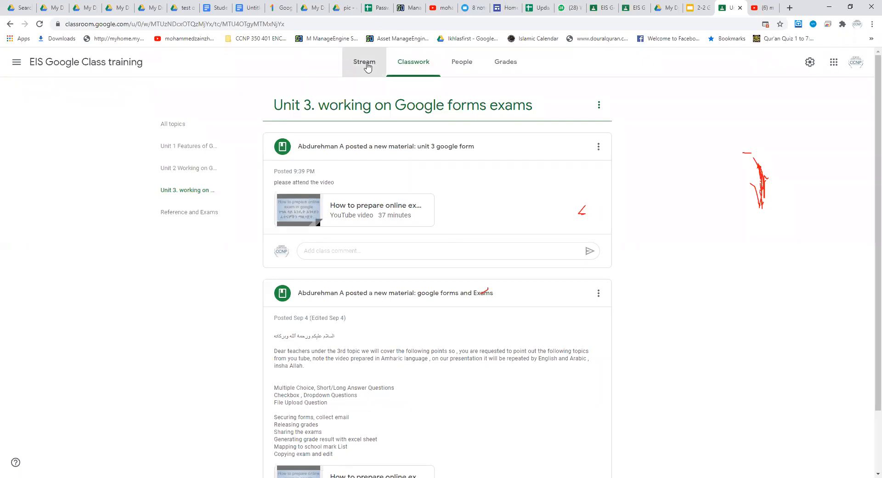
left_click(412, 65)
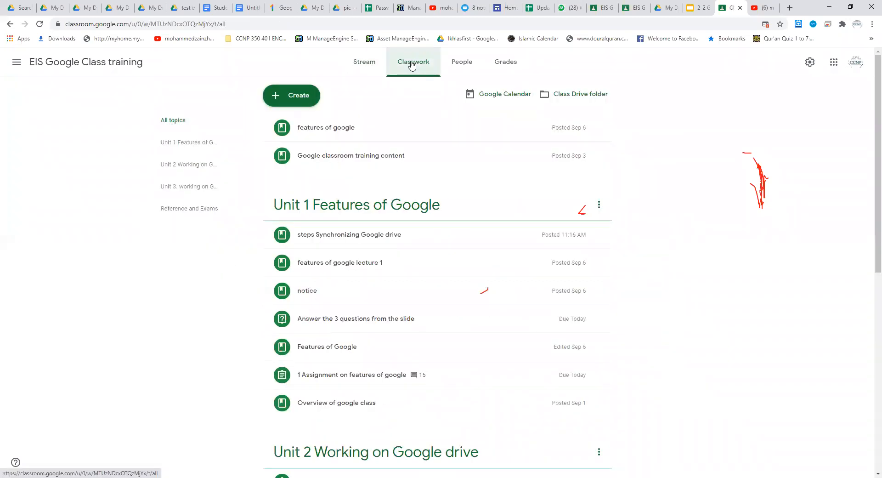
left_click(293, 96)
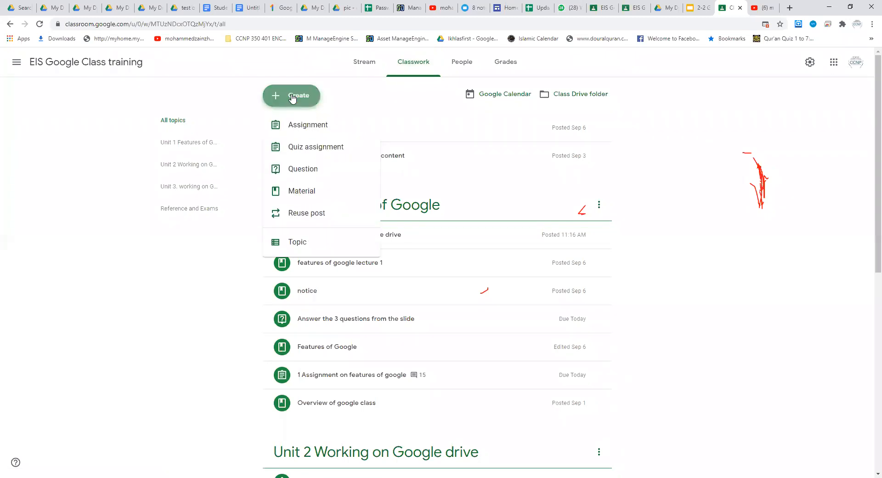
left_click(310, 150)
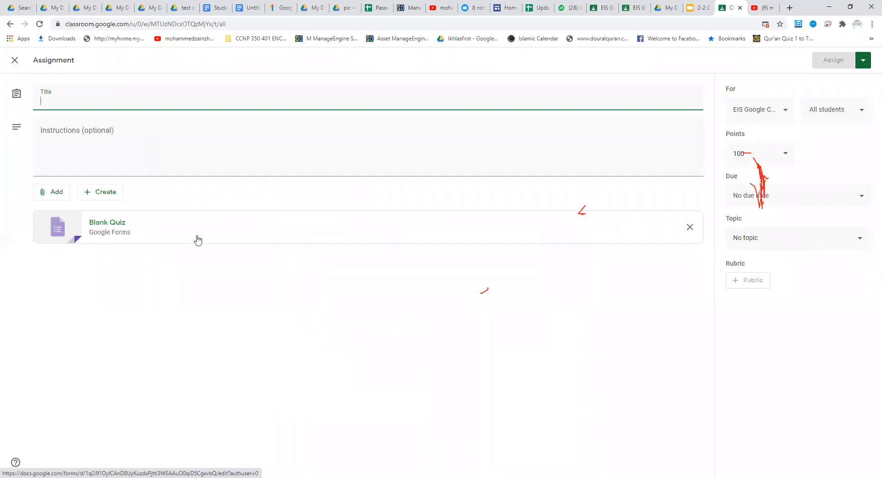
left_click(691, 228)
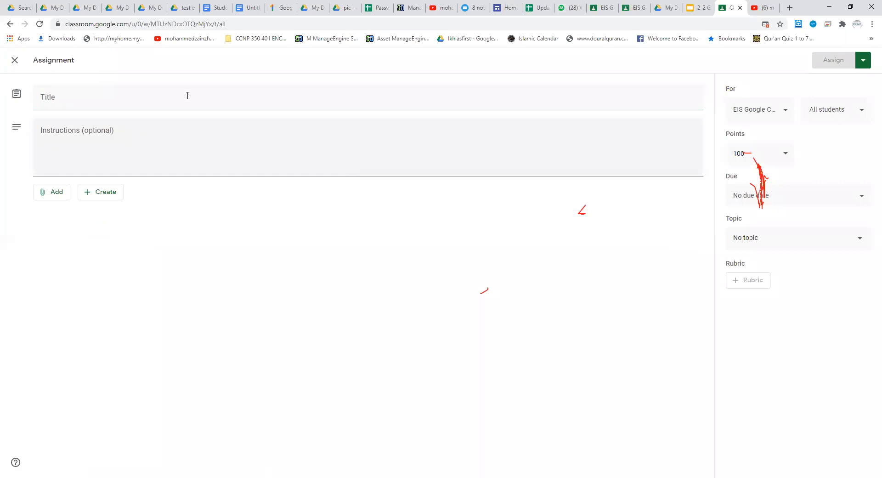
left_click(15, 60)
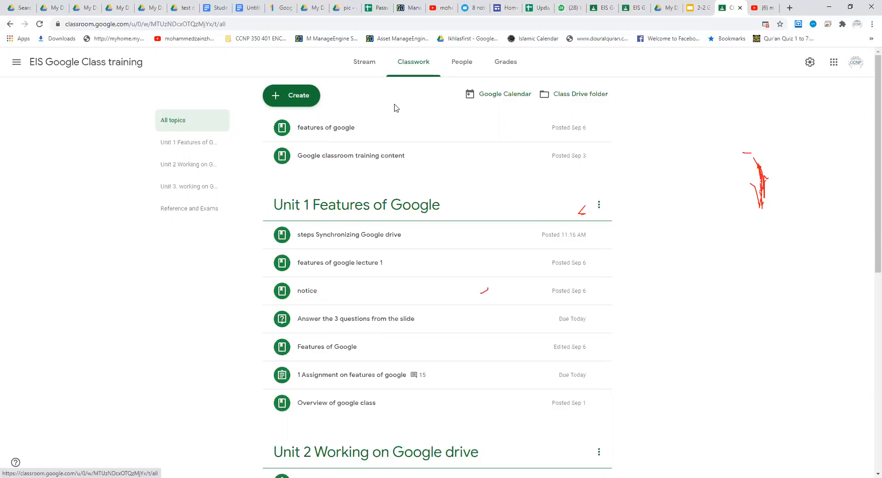
Step: Look through the classwork under the Unit 1 and Unit 2 topics and return to the list of all topics
left_click(165, 144)
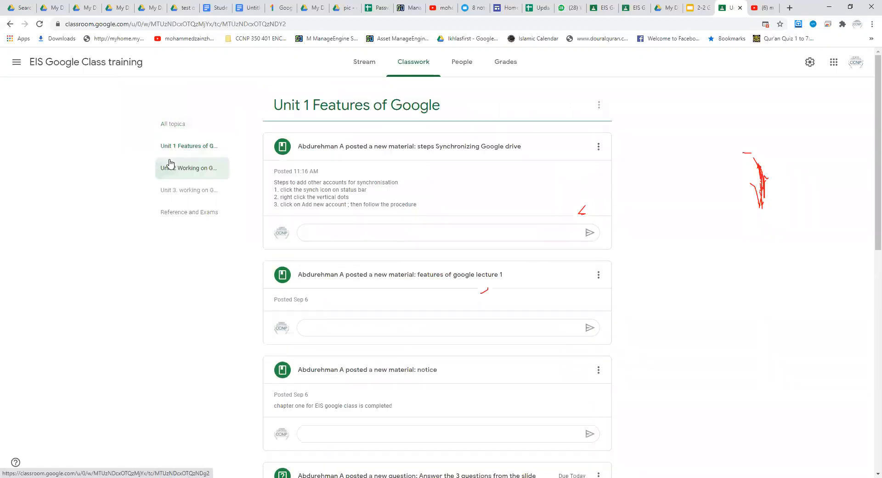
left_click(168, 165)
left_click(176, 125)
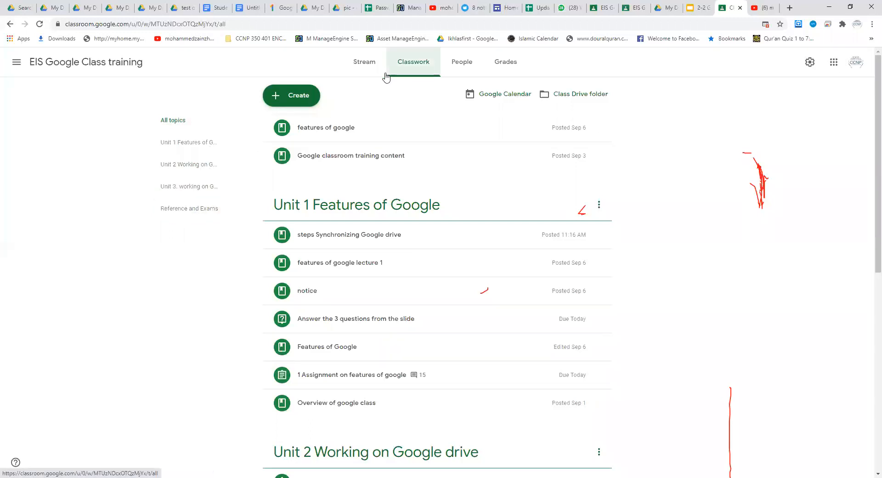
Step: Open the class's Drive folder, check its parent Classroom folder, and reopen "EIS Google Class training" in list layout
left_click(574, 95)
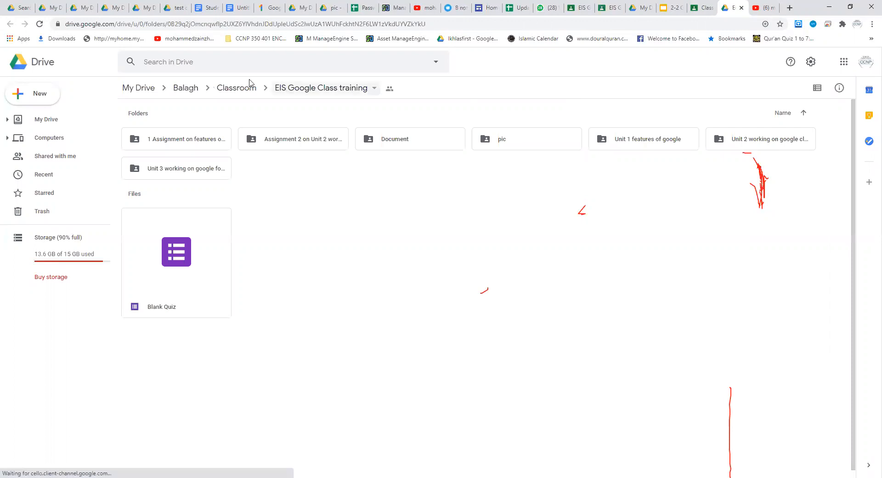
left_click(247, 91)
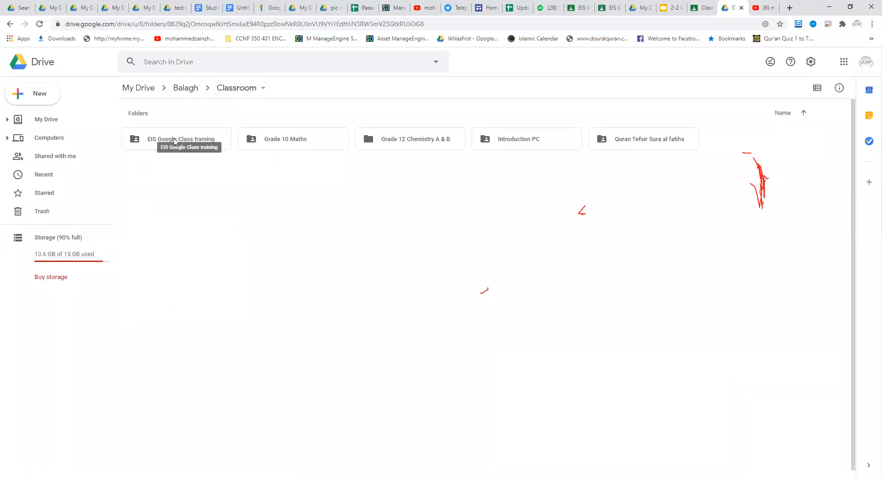
double_click(167, 141)
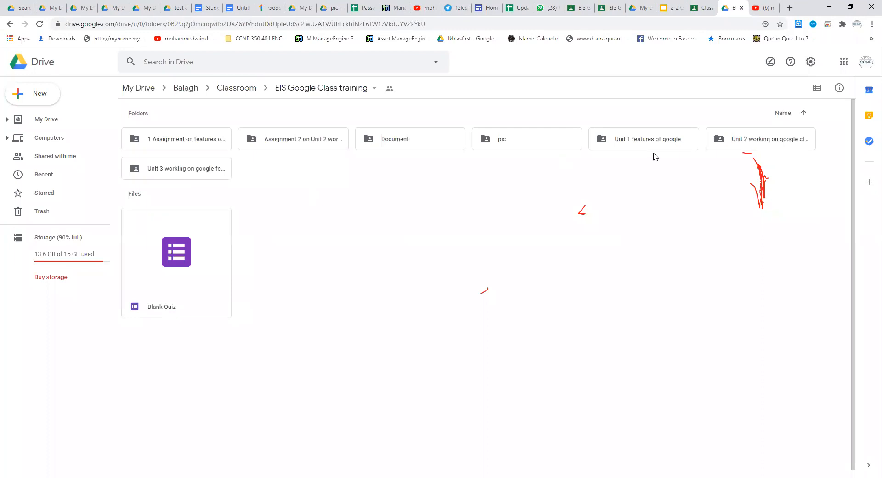
left_click(817, 87)
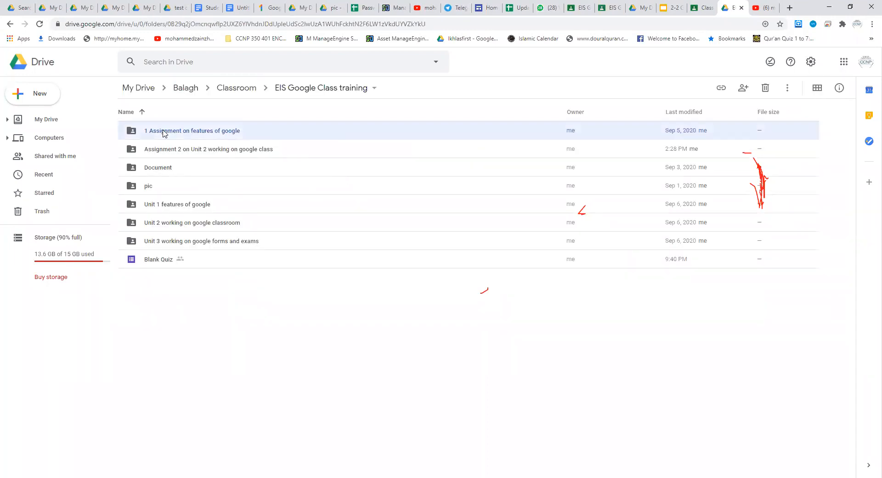
Step: Go through the class folder's items one by one, from "Assignment 2 on Unit 2 working on google class" to "Blank Quiz"
left_click(158, 152)
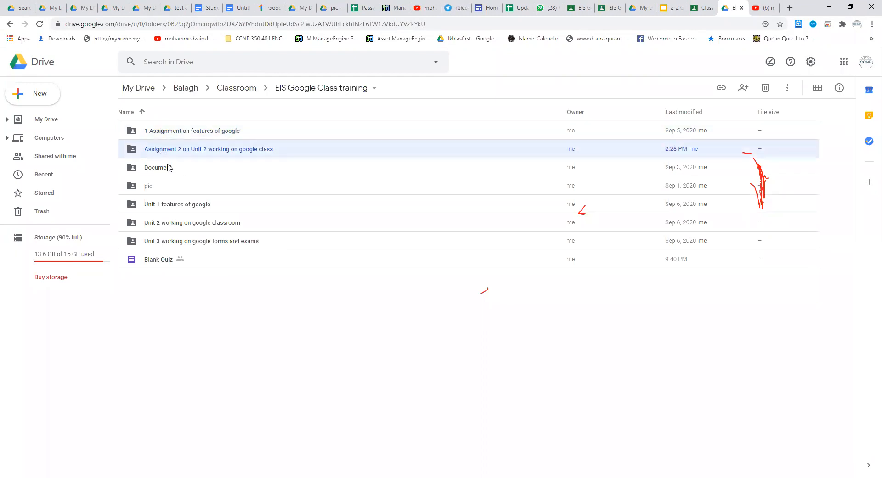
left_click(161, 168)
left_click(151, 188)
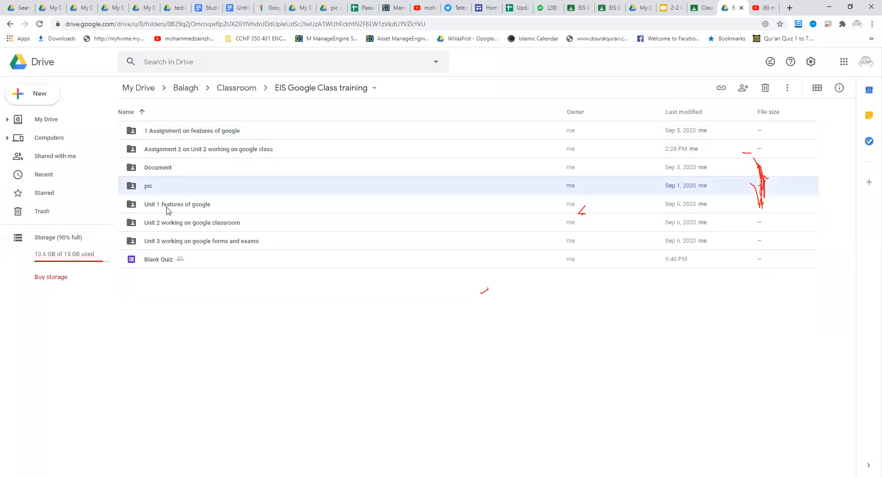
left_click(166, 208)
left_click(166, 226)
left_click(160, 246)
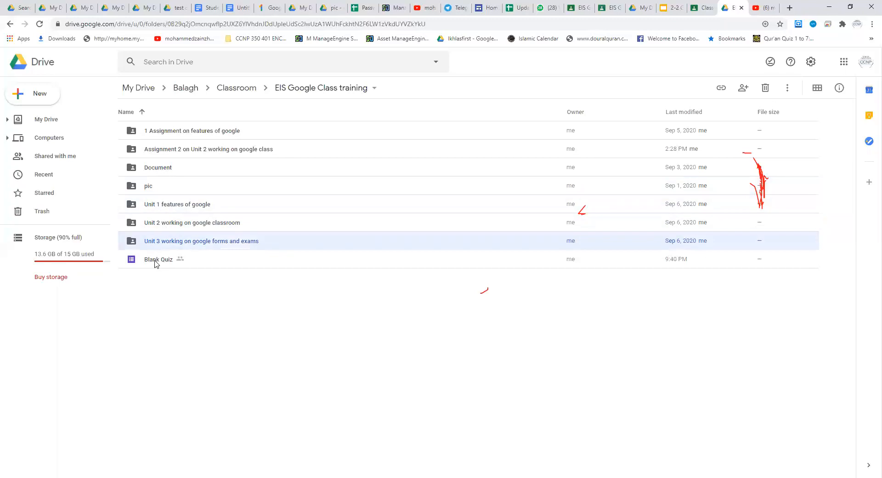
left_click(155, 261)
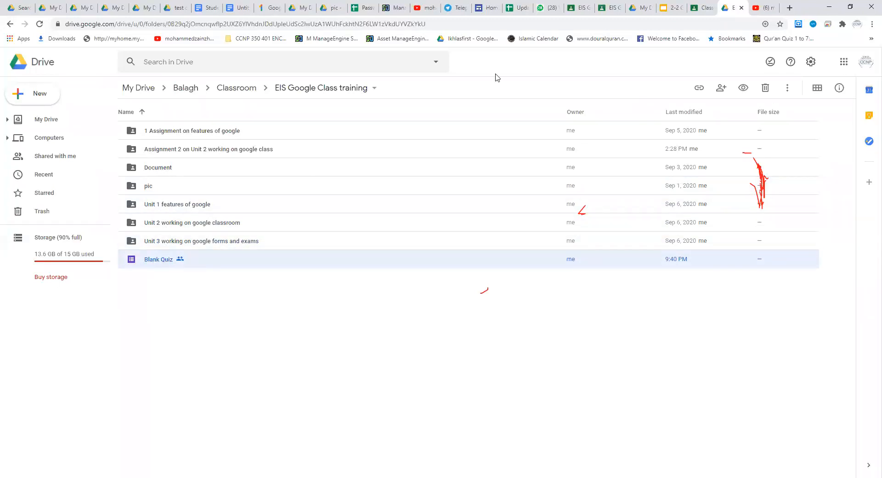
Step: Compare the classwork page with the class's Drive folder and select the "Document" folder there
left_click(706, 7)
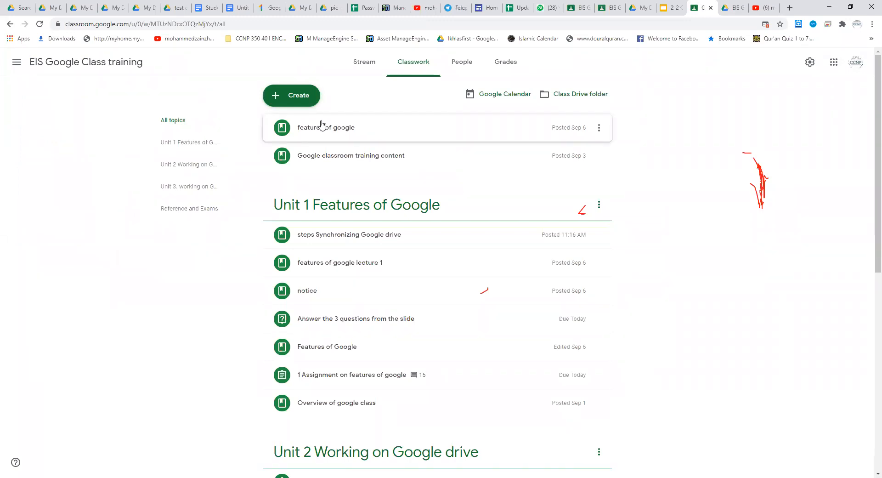
left_click(728, 8)
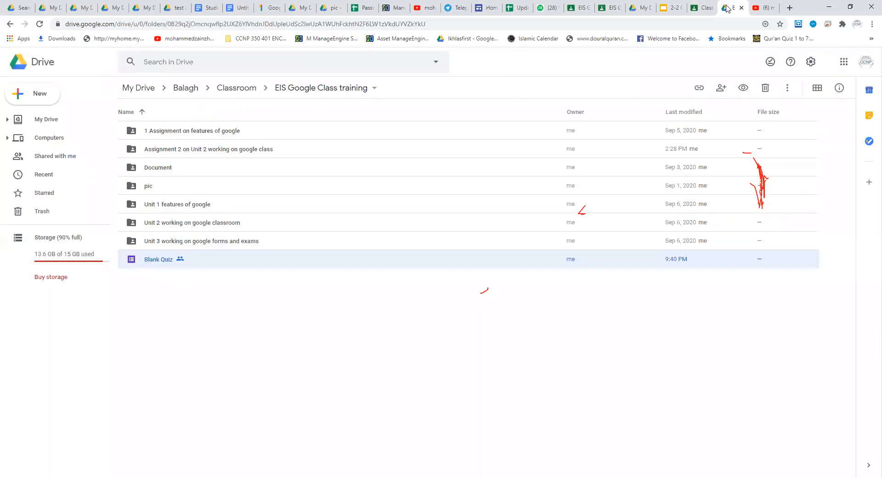
left_click(157, 168)
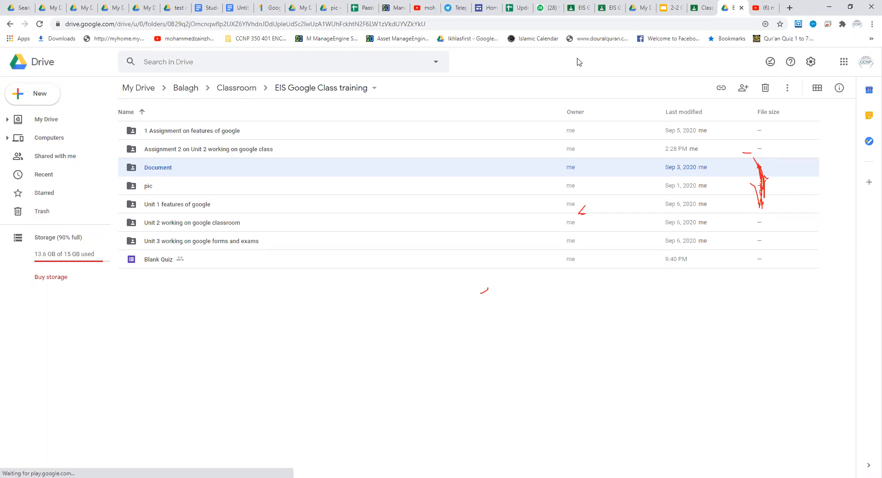
Step: Review the classwork in Classroom down to the "Reference and Exams" topic and go to the class's People page
left_click(699, 9)
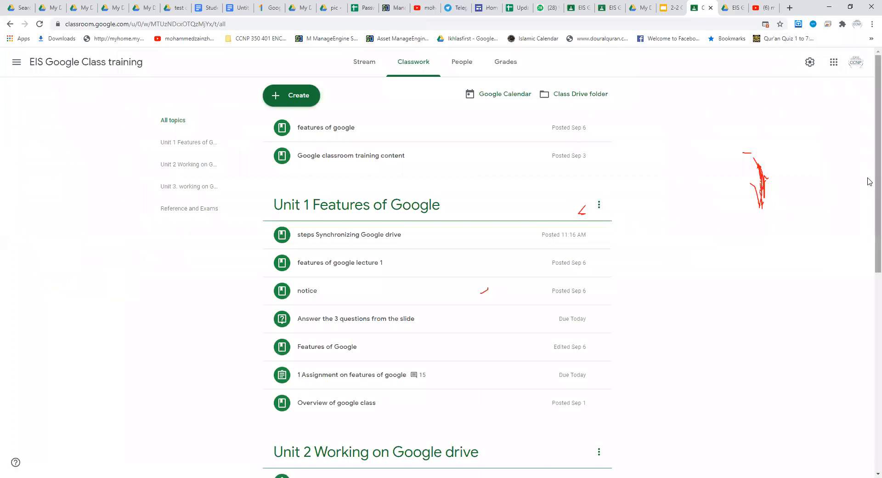
left_click_drag(869, 183, 866, 401)
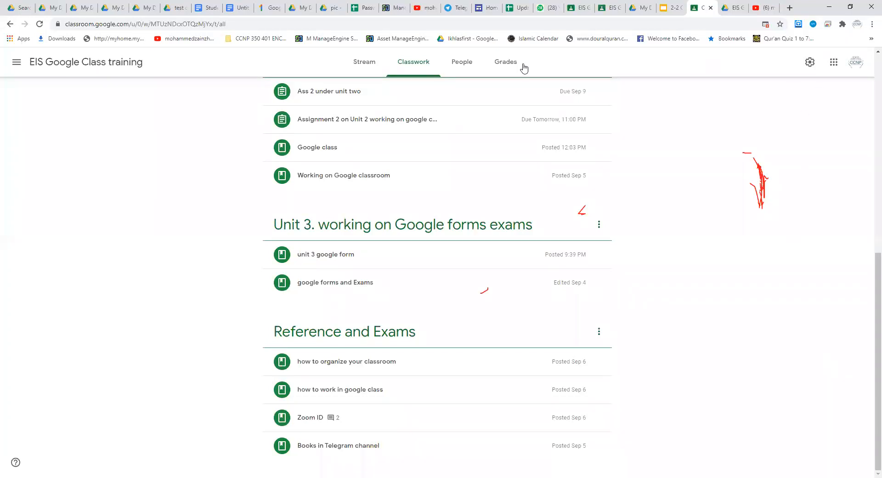
left_click(457, 57)
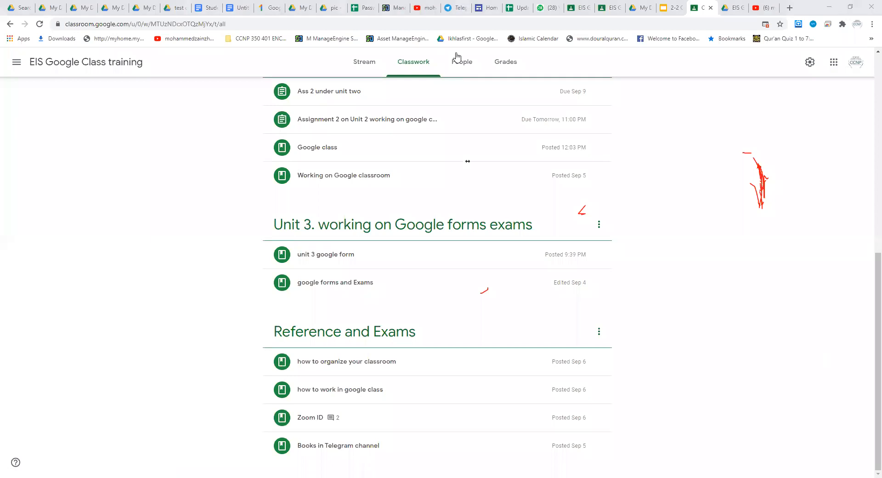